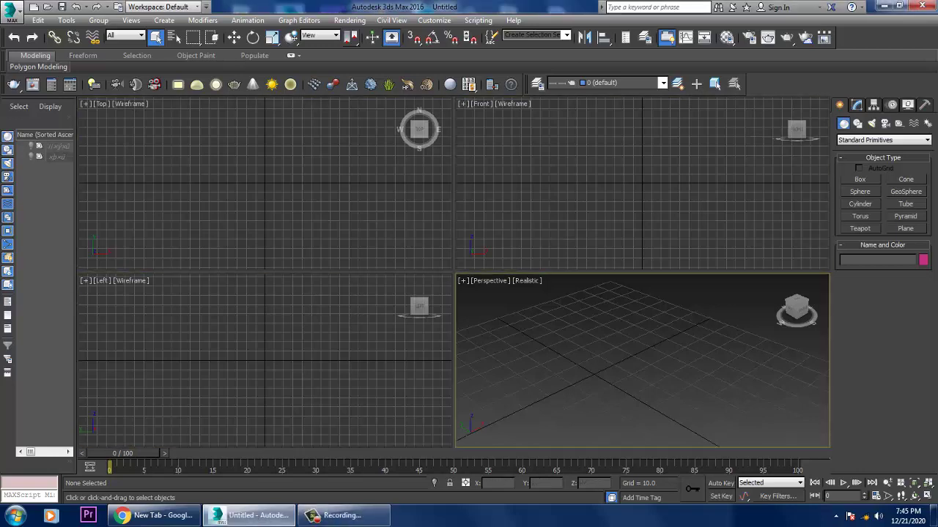
Step: Open the image longest-railway-bridges-in-india_6 from the Desktop in the image viewer as the modelling reference
{"action": "left_click", "coordinate": [350, 20]}
{"action": "left_click", "coordinate": [373, 345]}
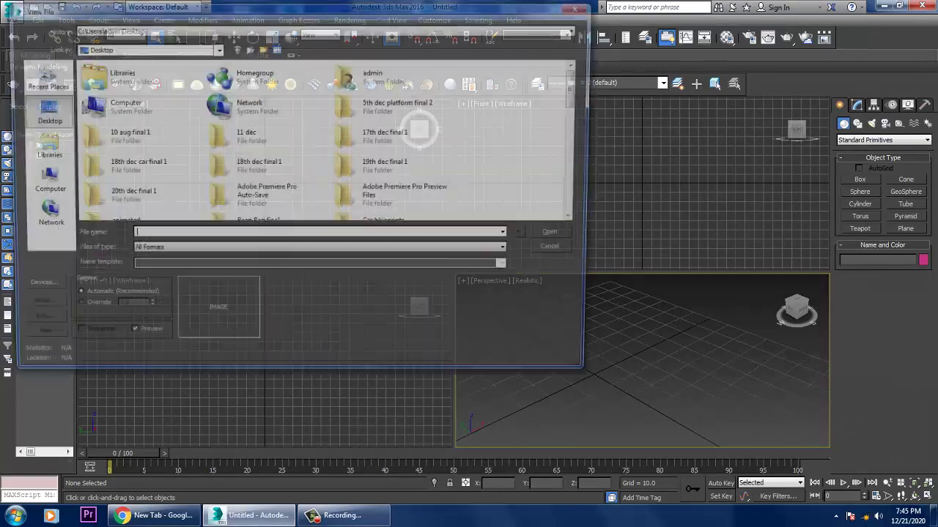
{"action": "scroll", "coordinate": [139, 176], "scroll_direction": "down", "scroll_amount": 10}
{"action": "left_click", "coordinate": [139, 176]}
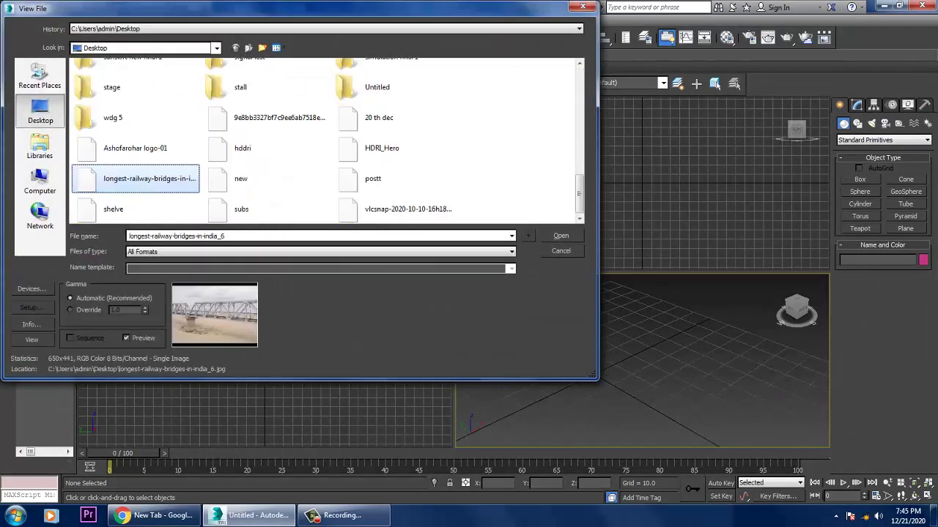
{"action": "double_click", "coordinate": [140, 176]}
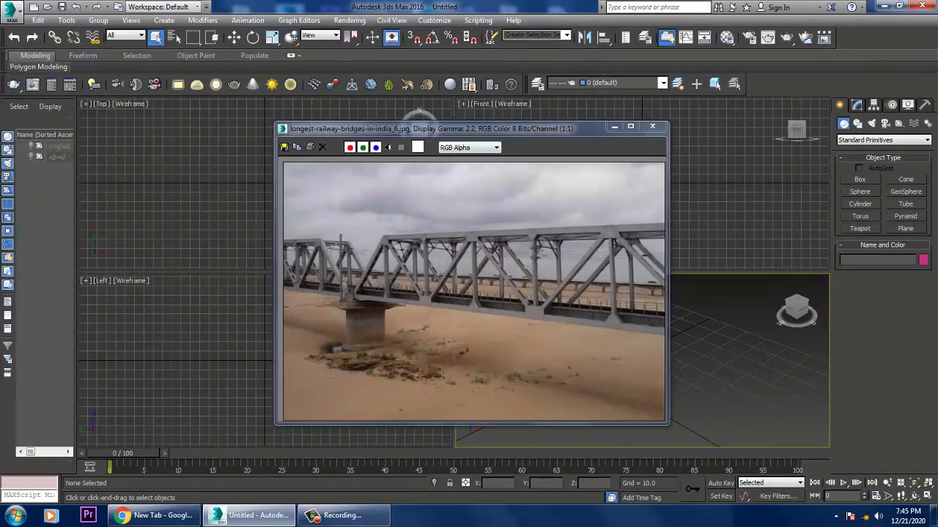
Step: Move the bridge reference image window so that it leaves most of the Perspective viewport clear
{"action": "left_click_drag", "start_coordinate": [513, 128], "coordinate": [217, 46]}
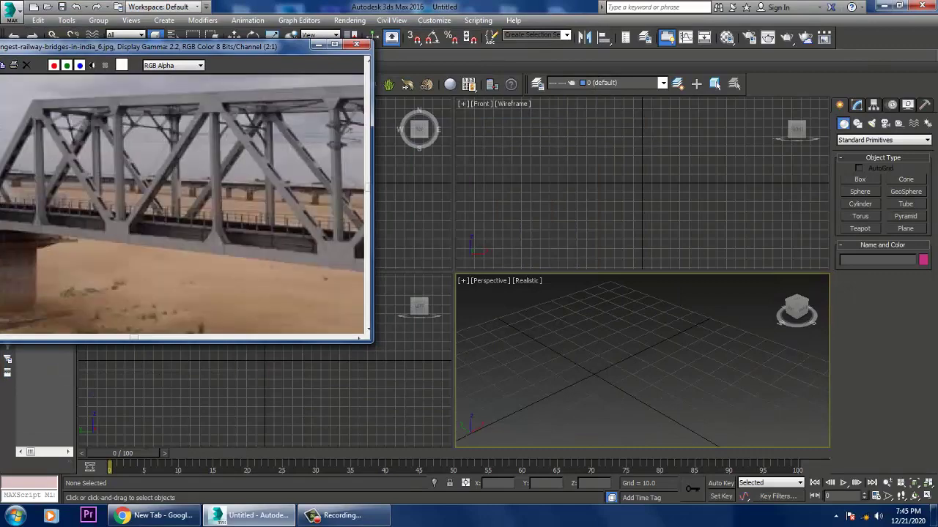
{"action": "left_click_drag", "start_coordinate": [183, 46], "coordinate": [251, 43]}
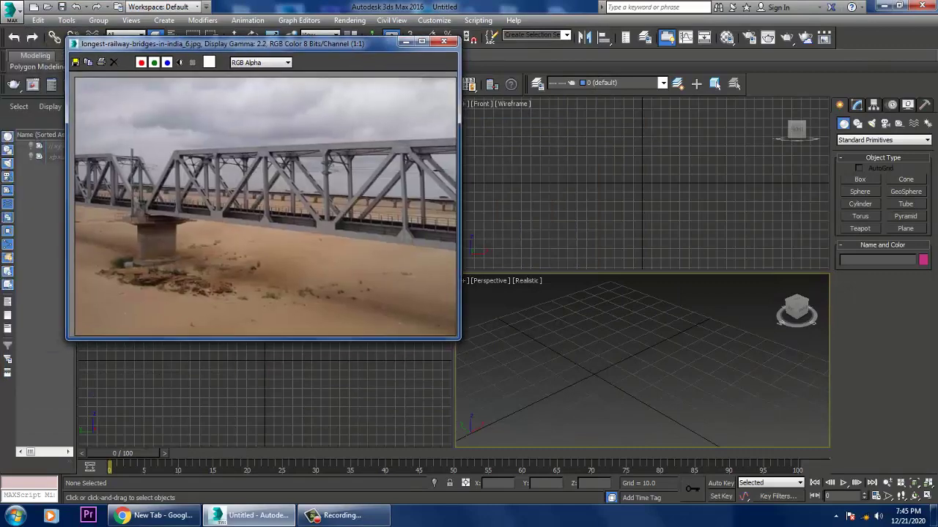
{"action": "scroll", "coordinate": [263, 205], "scroll_direction": "up", "scroll_amount": 1}
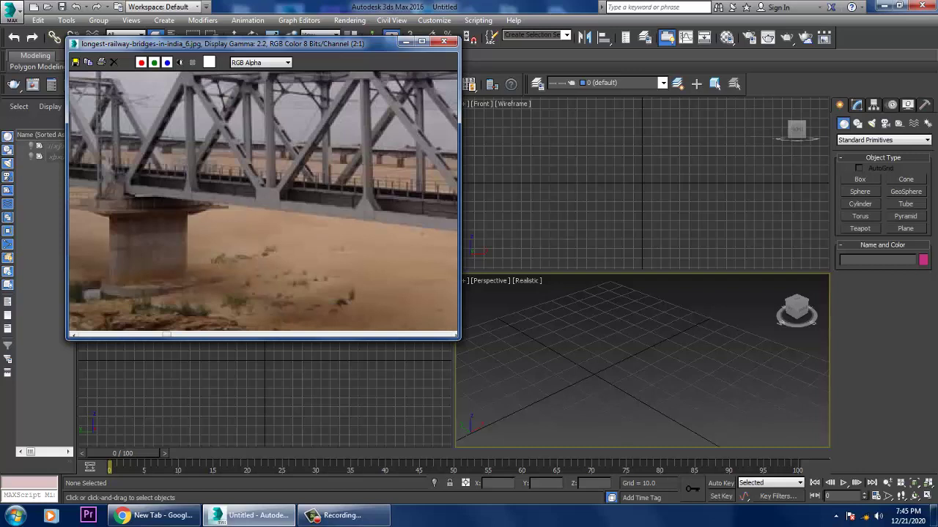
{"action": "scroll", "coordinate": [264, 205], "scroll_direction": "down", "scroll_amount": 1}
{"action": "left_click_drag", "start_coordinate": [219, 43], "coordinate": [185, 34]}
Step: Maximize the Perspective viewport and create a ground plane about 301 long and 305 wide
{"action": "key", "text": "alt+w"}
{"action": "left_click", "coordinate": [905, 227]}
{"action": "left_click_drag", "start_coordinate": [576, 149], "coordinate": [652, 439]}
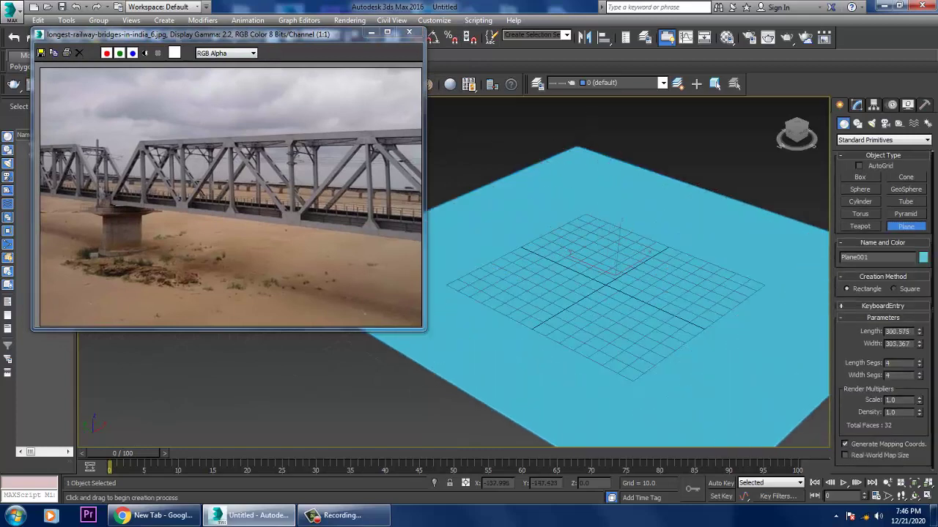
{"action": "key", "text": "w"}
Step: Draw a circle spline with a radius of about 28 on the ground plane for the base of the pier
{"action": "middle_click_drag", "start_coordinate": [622, 279], "coordinate": [645, 279], "text": "alt"}
{"action": "scroll", "coordinate": [83, 244], "scroll_direction": "up", "scroll_amount": 2}
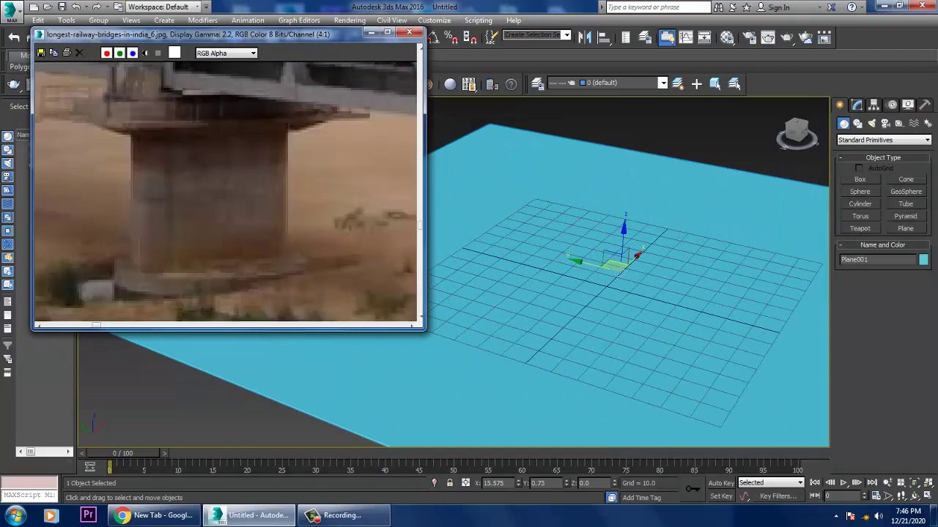
{"action": "middle_click_drag", "start_coordinate": [645, 279], "coordinate": [653, 284], "text": "alt"}
{"action": "left_click", "coordinate": [857, 123]}
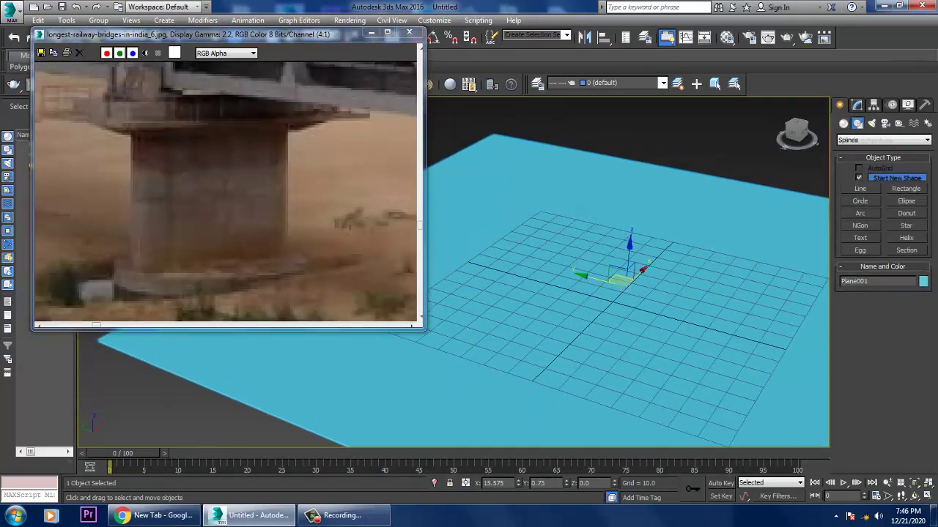
{"action": "left_click", "coordinate": [860, 200]}
{"action": "middle_click_drag", "start_coordinate": [645, 293], "coordinate": [637, 282], "text": "alt"}
{"action": "left_click_drag", "start_coordinate": [542, 267], "coordinate": [593, 277]}
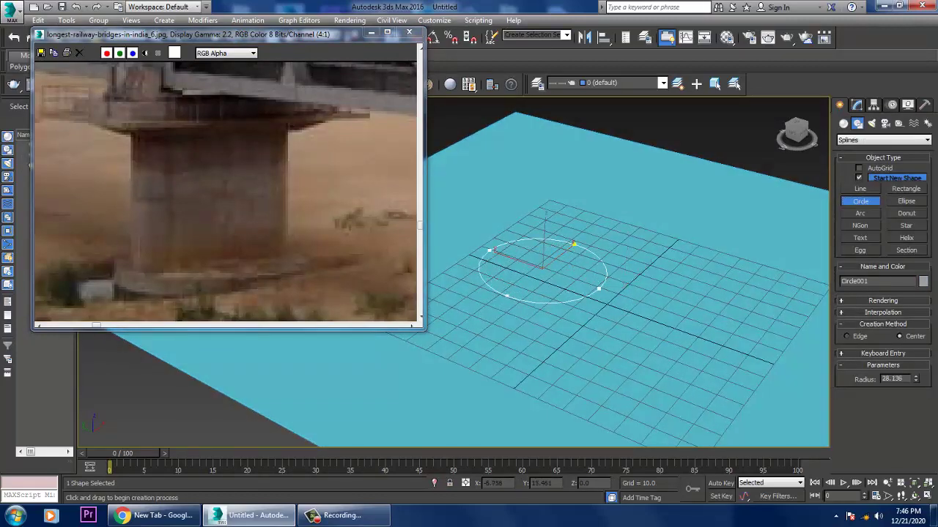
Step: Enlarge the pier base circle uniformly with the Scale tool
{"action": "key", "text": "r"}
{"action": "scroll", "coordinate": [573, 295], "scroll_direction": "down", "scroll_amount": 3}
{"action": "left_click_drag", "start_coordinate": [600, 297], "coordinate": [540, 260]}
{"action": "scroll", "coordinate": [579, 292], "scroll_direction": "up", "scroll_amount": 5}
{"action": "scroll", "coordinate": [543, 277], "scroll_direction": "up", "scroll_amount": 3}
{"action": "key", "text": "w"}
{"action": "scroll", "coordinate": [542, 278], "scroll_direction": "down", "scroll_amount": 1}
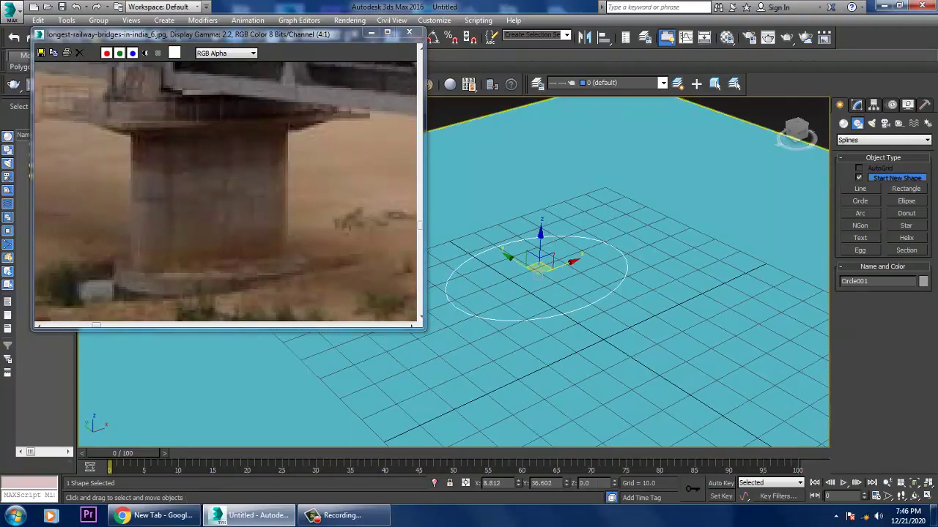
Step: Add an Extrude modifier to the circle with an amount of 4.0 to form the pier's footing disc
{"action": "left_click", "coordinate": [856, 105]}
{"action": "left_click", "coordinate": [927, 137]}
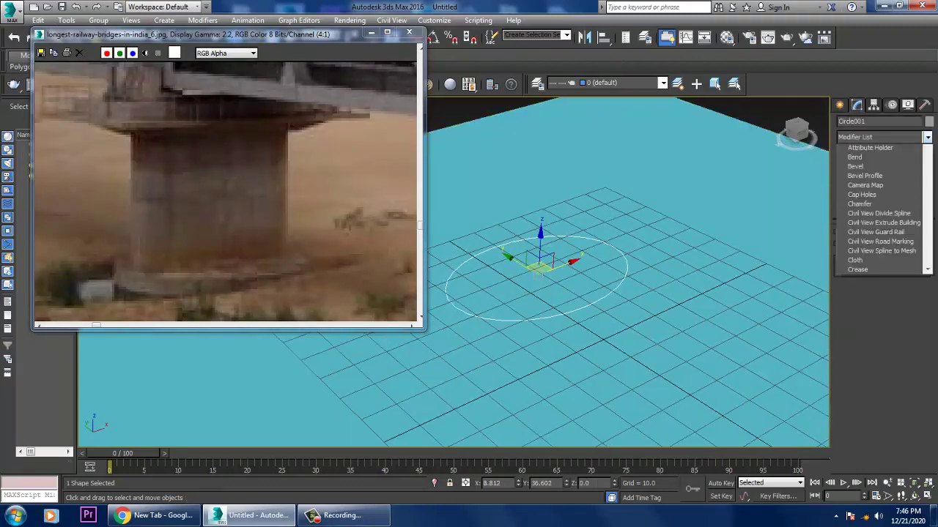
{"action": "key", "text": "e"}
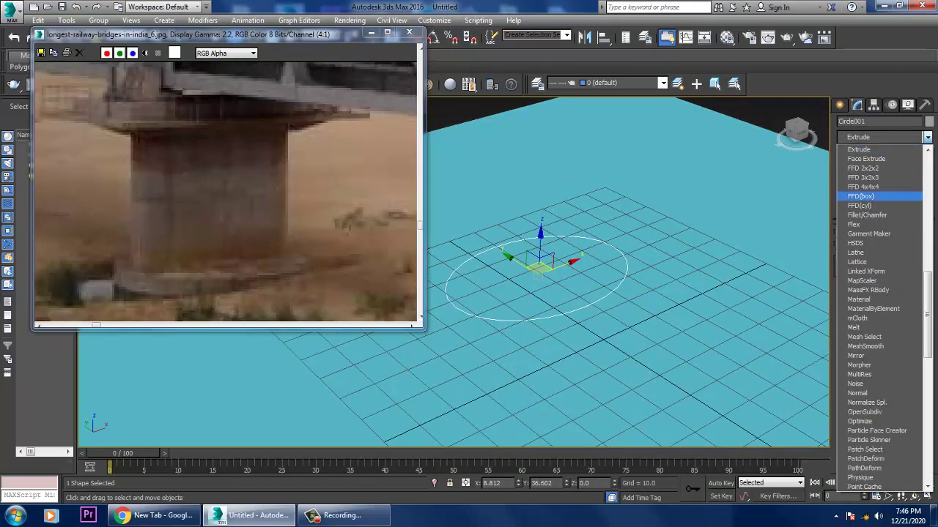
{"action": "key", "text": "Return"}
{"action": "left_click_drag", "start_coordinate": [914, 248], "coordinate": [914, 233]}
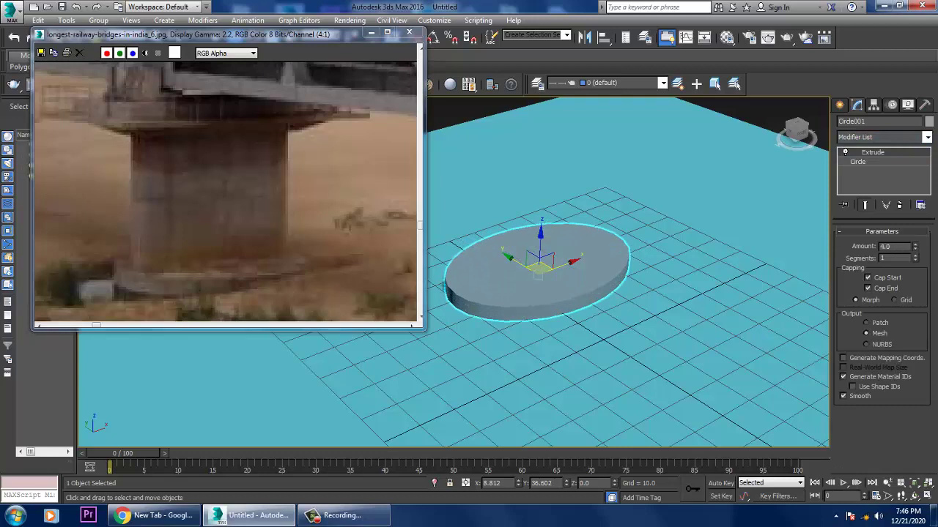
Step: Display edged faces in the viewport and convert the footing disc to an Editable Poly
{"action": "key", "text": "F4"}
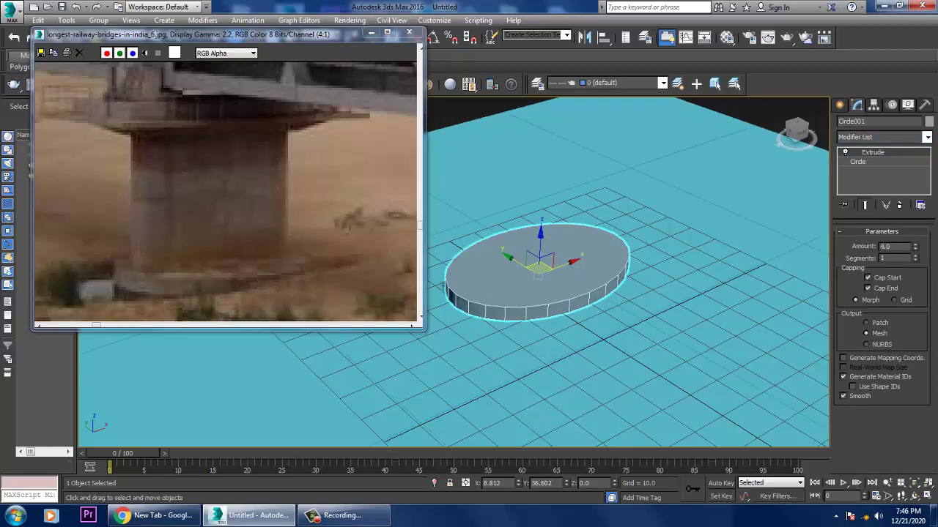
{"action": "right_click", "coordinate": [582, 235]}
{"action": "mouse_move", "coordinate": [637, 363]}
{"action": "left_click", "coordinate": [736, 373]}
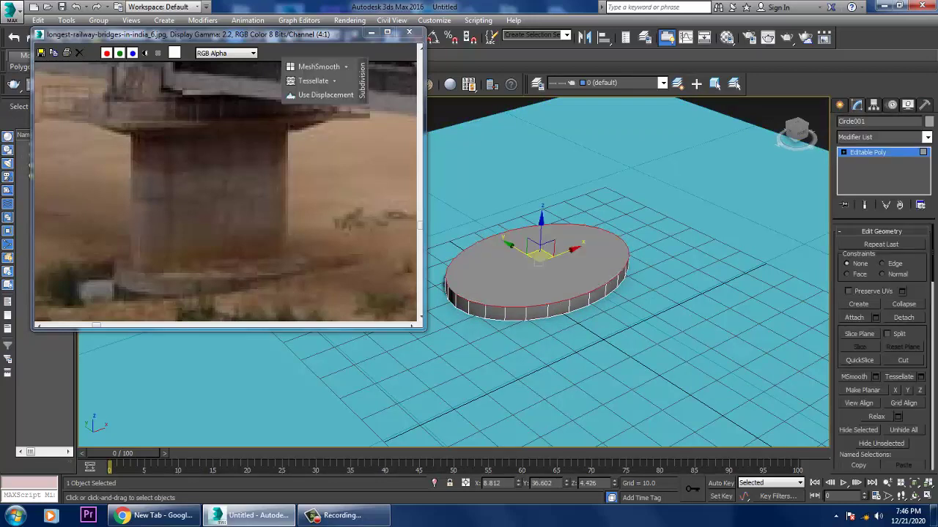
Step: Inset the top polygon of the footing disc by 3.459
{"action": "key", "text": "4"}
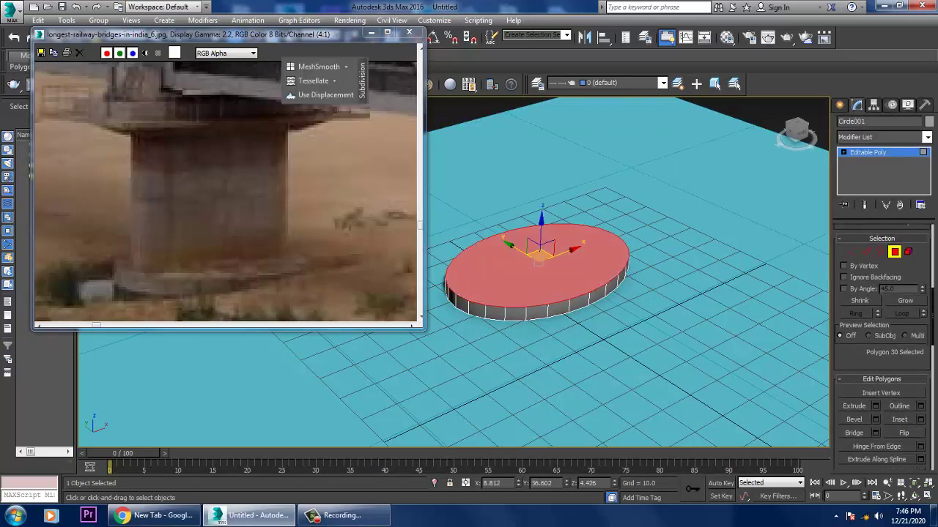
{"action": "left_click", "coordinate": [920, 419]}
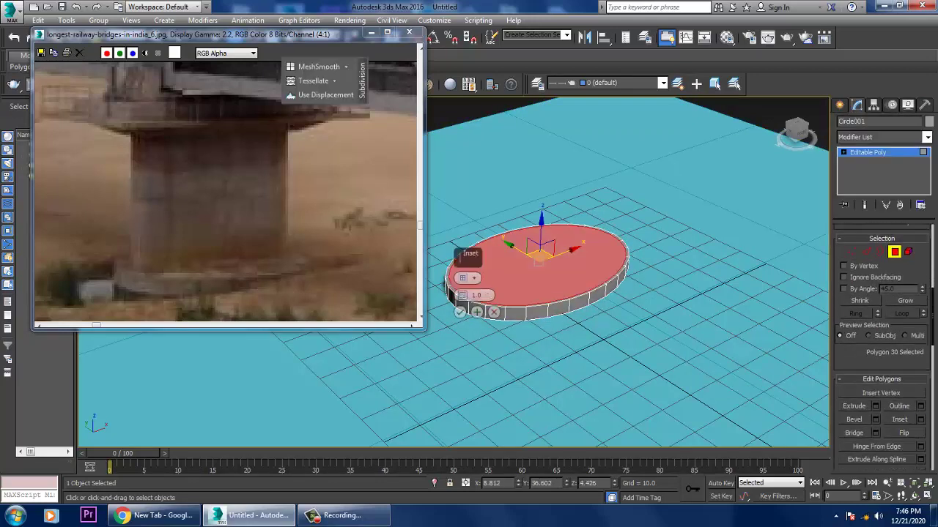
{"action": "left_click_drag", "start_coordinate": [461, 296], "coordinate": [449, 289]}
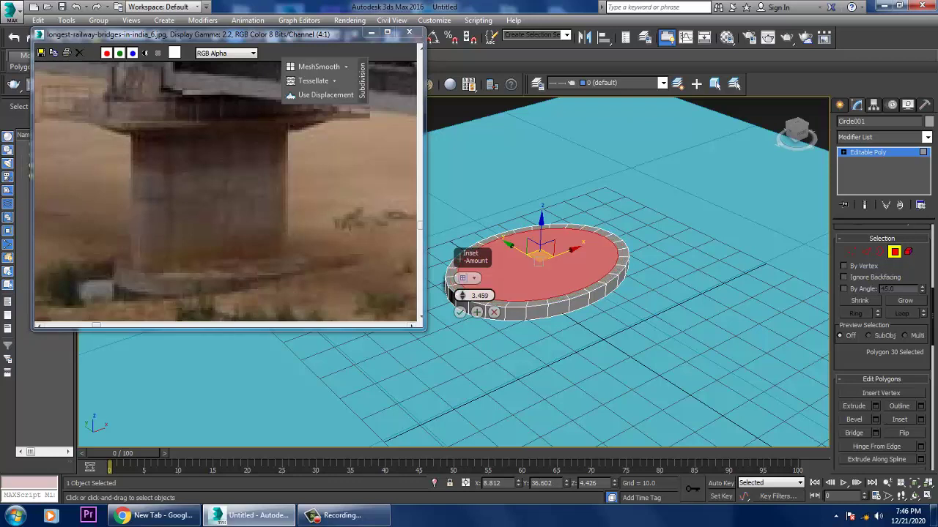
{"action": "left_click", "coordinate": [459, 312]}
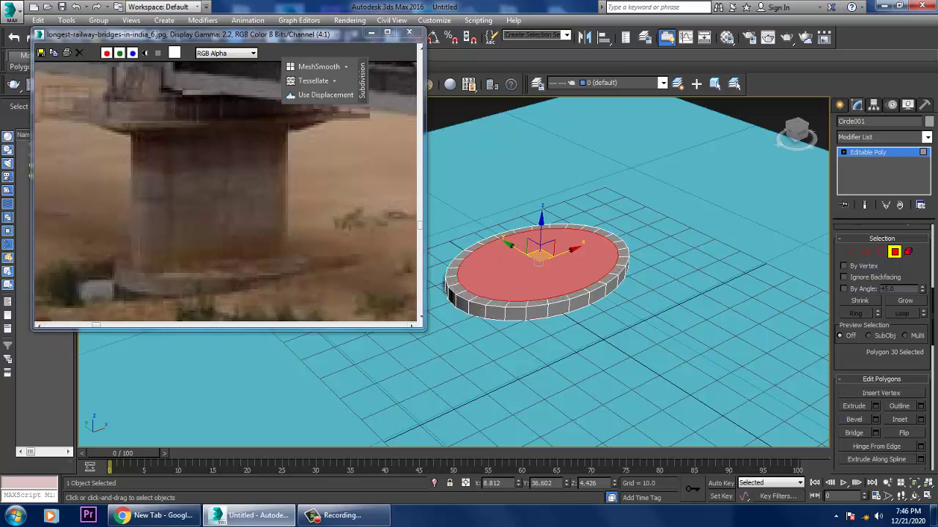
Step: Extrude the inset polygon upward by 61.259 to form the pier's column
{"action": "left_click", "coordinate": [875, 406]}
{"action": "left_click_drag", "start_coordinate": [461, 295], "coordinate": [460, 249]}
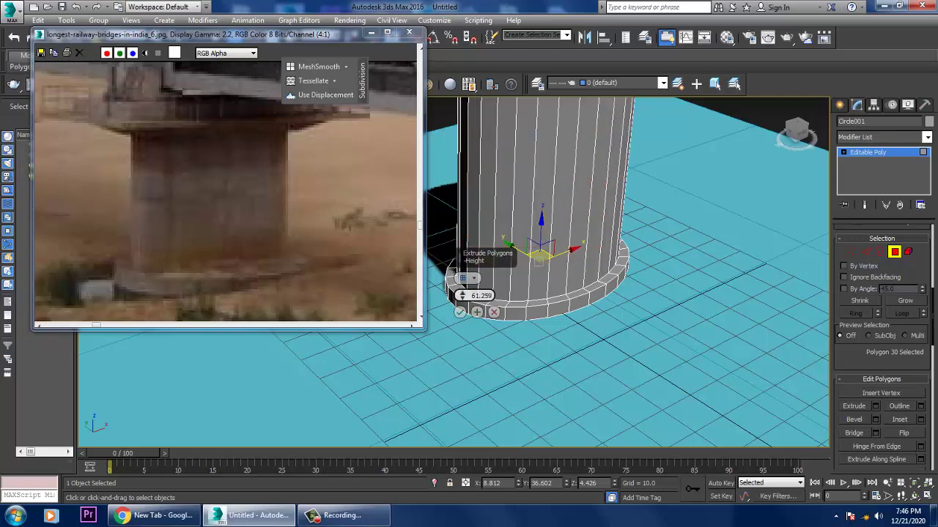
{"action": "left_click", "coordinate": [459, 312]}
Step: Try an outward bevel on the column's top polygon with height 9.612 and outline 20.099, and undo it
{"action": "scroll", "coordinate": [459, 312], "scroll_direction": "down", "scroll_amount": 10}
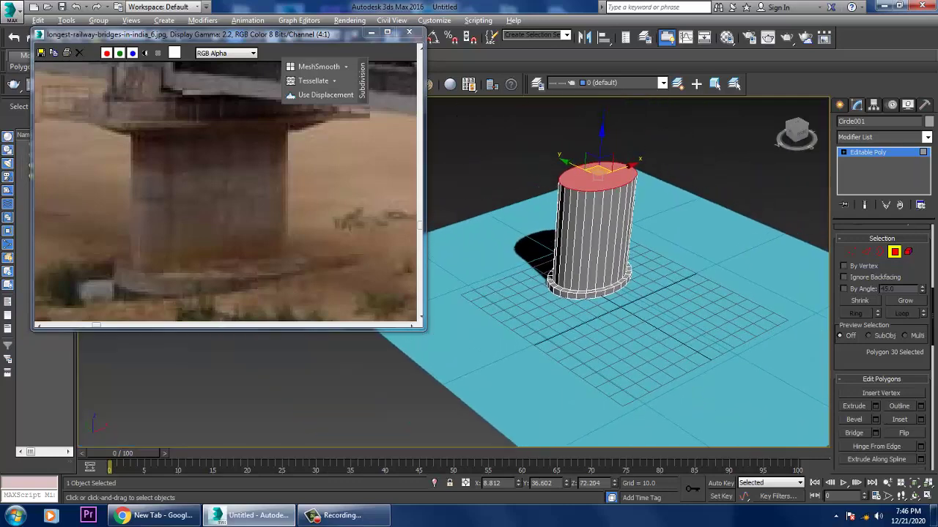
{"action": "scroll", "coordinate": [459, 312], "scroll_direction": "up", "scroll_amount": 8}
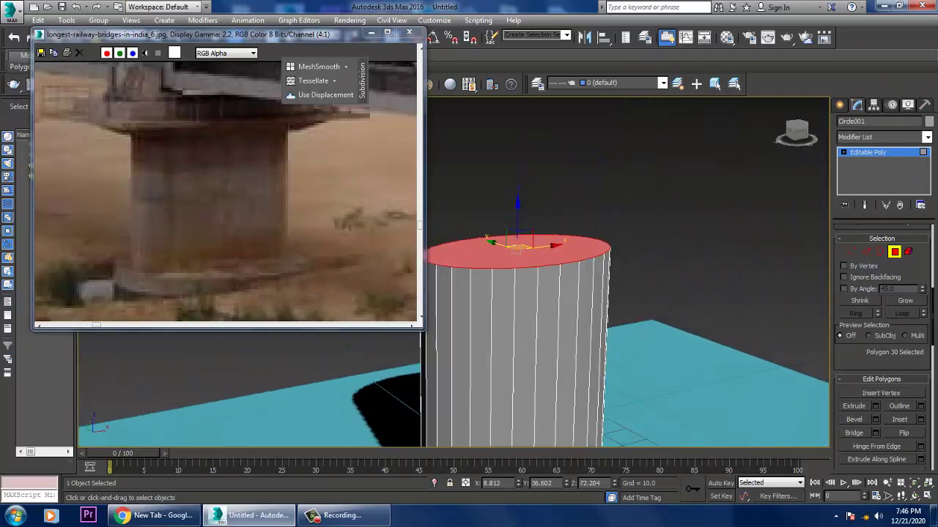
{"action": "scroll", "coordinate": [552, 330], "scroll_direction": "up", "scroll_amount": 3}
{"action": "scroll", "coordinate": [552, 330], "scroll_direction": "down", "scroll_amount": 3}
{"action": "middle_click_drag", "start_coordinate": [552, 329], "coordinate": [629, 333]}
{"action": "scroll", "coordinate": [227, 190], "scroll_direction": "down", "scroll_amount": 1}
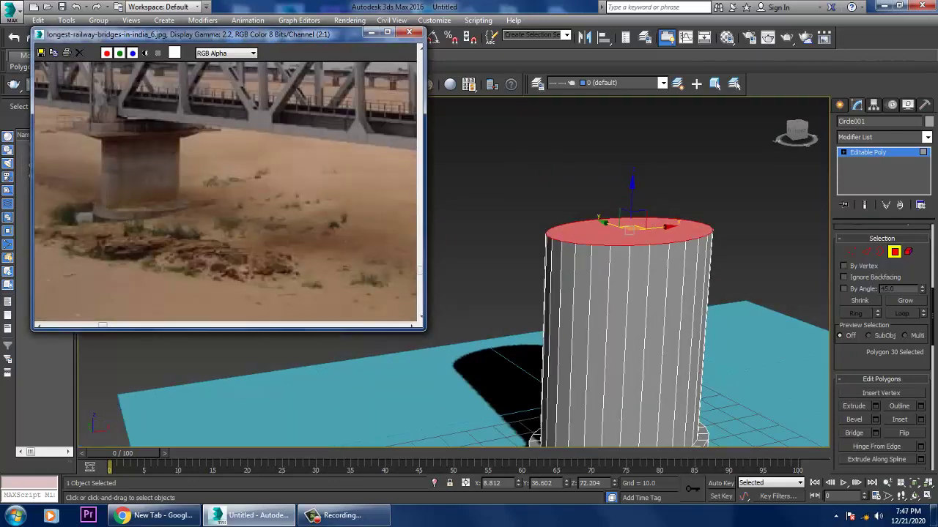
{"action": "left_click", "coordinate": [876, 419]}
{"action": "mouse_move", "coordinate": [462, 295]}
{"action": "left_mouse_down"}
{"action": "mouse_move", "coordinate": [462, 286]}
{"action": "mouse_move", "coordinate": [461, 302]}
{"action": "left_mouse_up"}
{"action": "scroll", "coordinate": [461, 302], "scroll_direction": "down", "scroll_amount": 3}
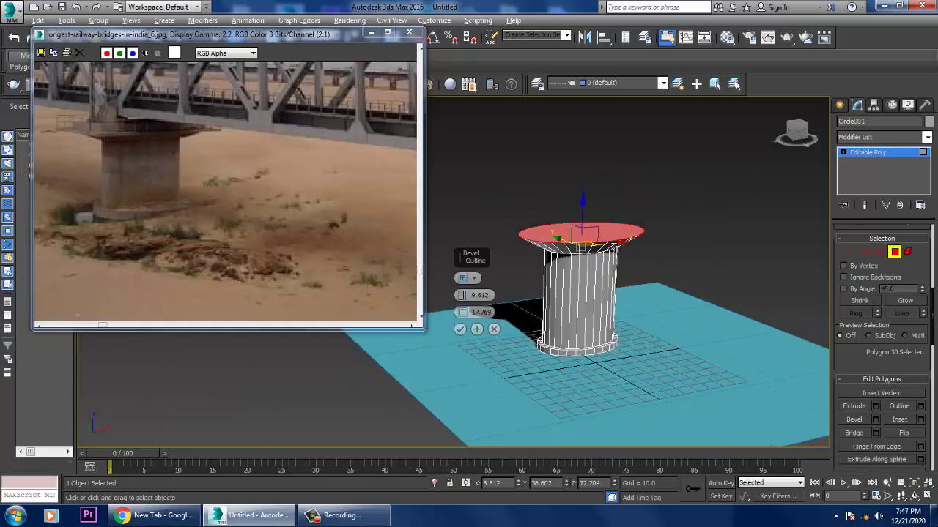
{"action": "scroll", "coordinate": [461, 301], "scroll_direction": "up", "scroll_amount": 5}
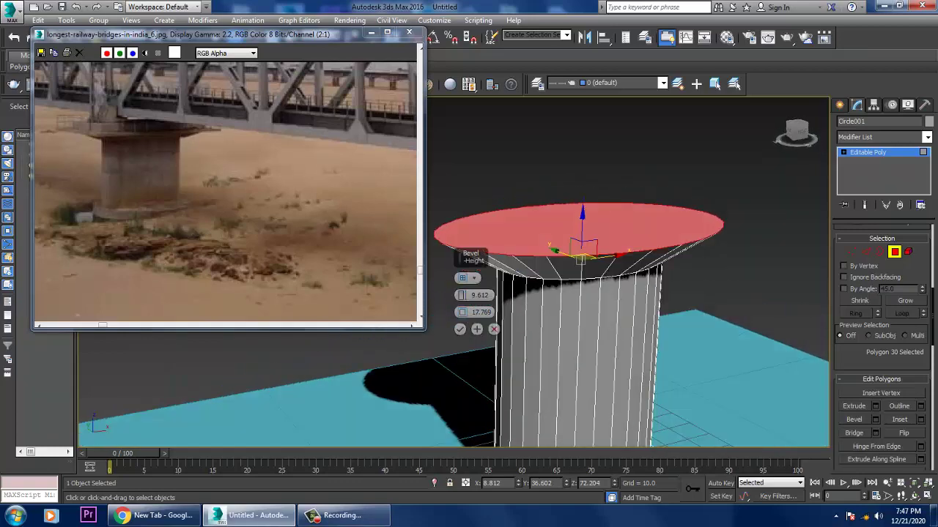
{"action": "left_click_drag", "start_coordinate": [461, 294], "coordinate": [460, 286]}
{"action": "left_click", "coordinate": [459, 329]}
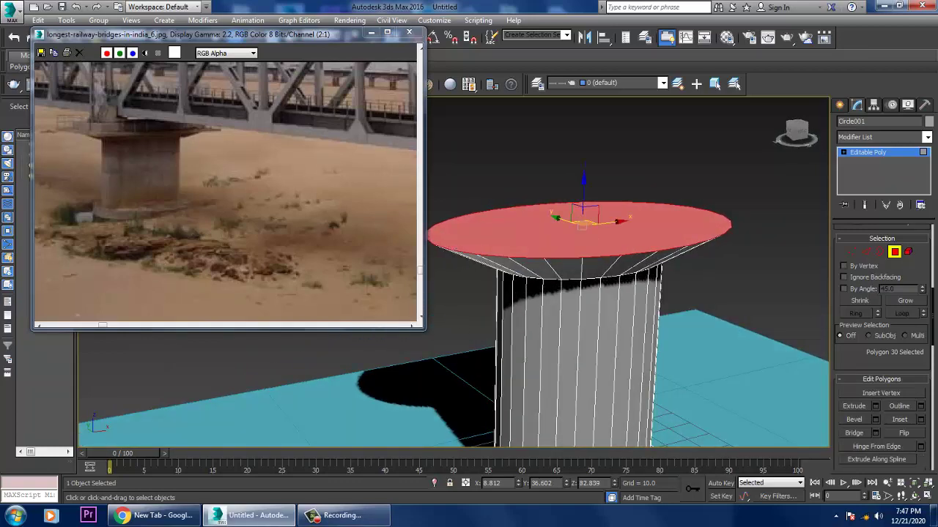
{"action": "scroll", "coordinate": [578, 293], "scroll_direction": "down", "scroll_amount": 5}
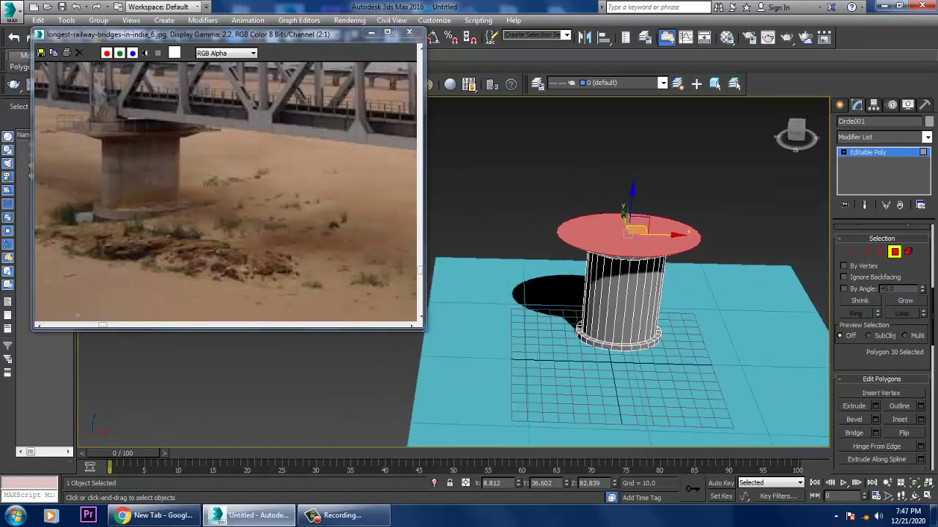
{"action": "key", "text": "ctrl+z"}
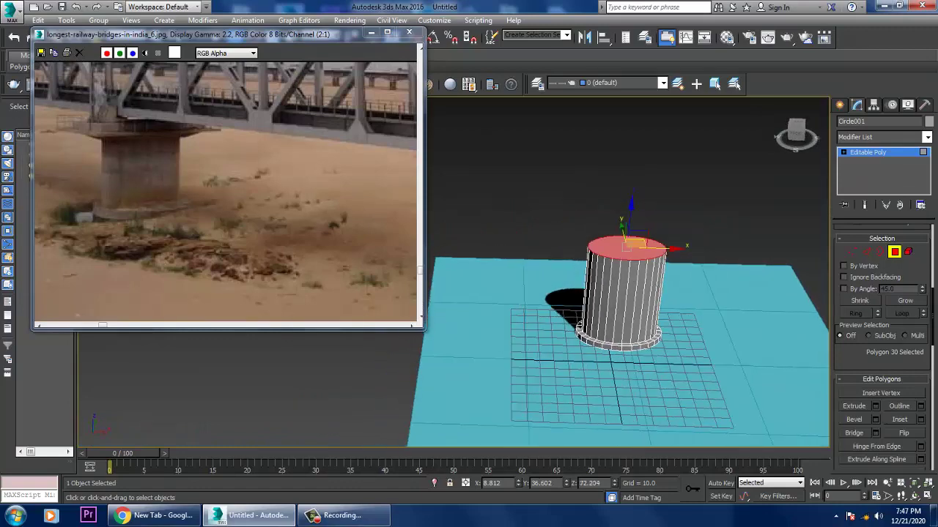
Step: Bevel the column's top polygon outward with a height of 10.777 to form the flared pier head
{"action": "left_click", "coordinate": [875, 419]}
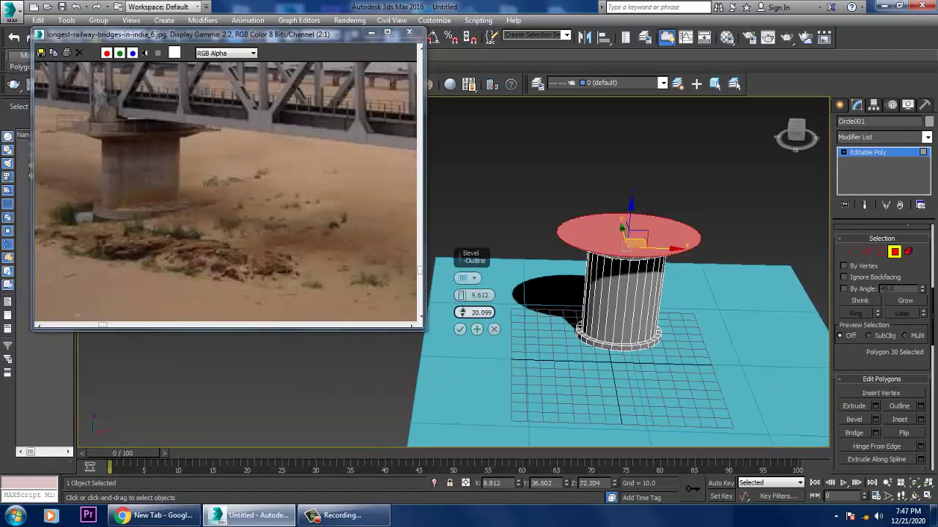
{"action": "left_click_drag", "start_coordinate": [460, 294], "coordinate": [460, 286]}
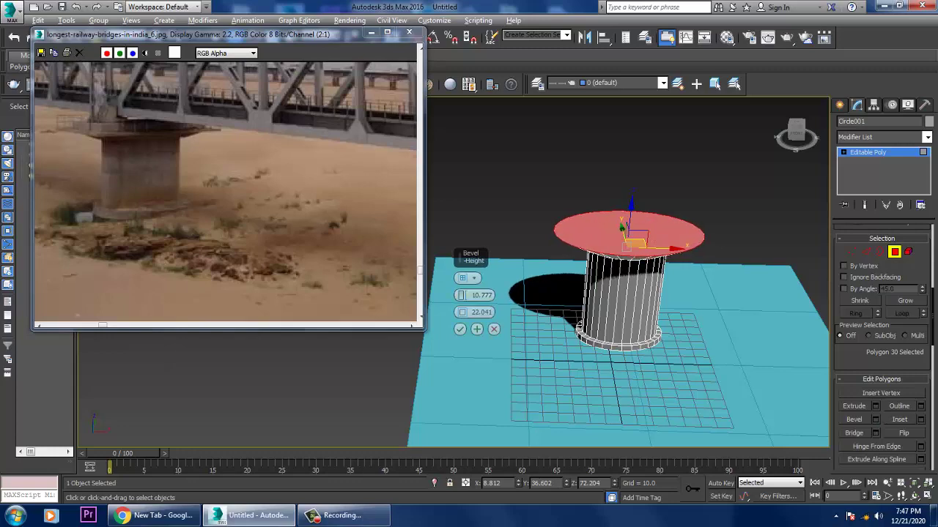
{"action": "middle_click_drag", "start_coordinate": [623, 367], "coordinate": [623, 344], "text": "alt"}
{"action": "left_click_drag", "start_coordinate": [461, 312], "coordinate": [461, 303]}
{"action": "middle_click_drag", "start_coordinate": [622, 344], "coordinate": [623, 359], "text": "alt"}
{"action": "left_click", "coordinate": [460, 329]}
Step: Extrude the pier head's top polygon by 7.929 to form the cap's vertical rim, and leave polygon editing
{"action": "scroll", "coordinate": [623, 330], "scroll_direction": "up", "scroll_amount": 2}
{"action": "left_click", "coordinate": [875, 406]}
{"action": "left_click_drag", "start_coordinate": [462, 297], "coordinate": [461, 308]}
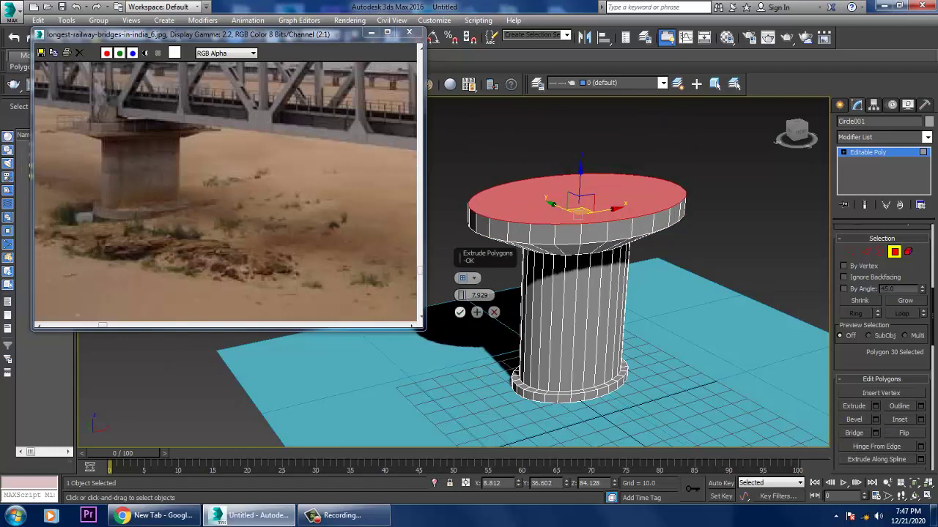
{"action": "left_click", "coordinate": [459, 312]}
{"action": "middle_click_drag", "start_coordinate": [586, 293], "coordinate": [615, 302], "text": "alt"}
{"action": "scroll", "coordinate": [227, 191], "scroll_direction": "up", "scroll_amount": 1}
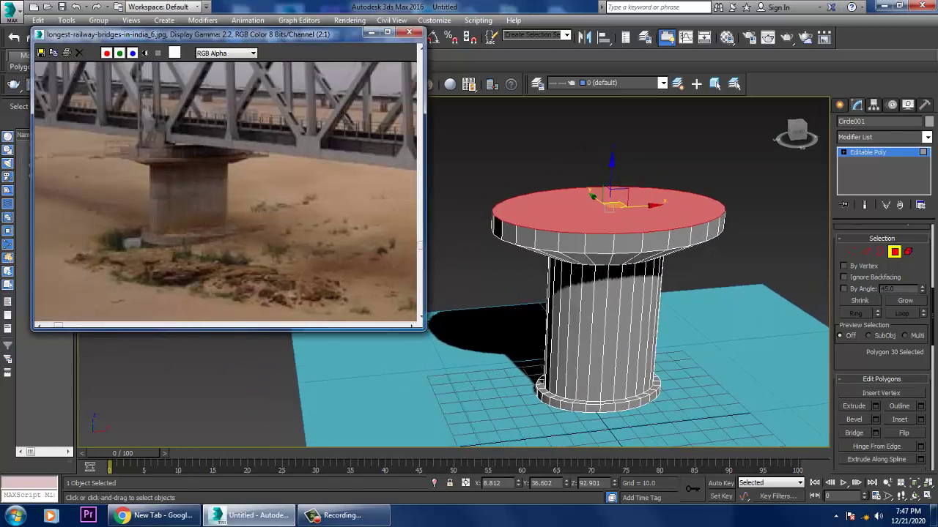
{"action": "scroll", "coordinate": [630, 256], "scroll_direction": "up", "scroll_amount": 3}
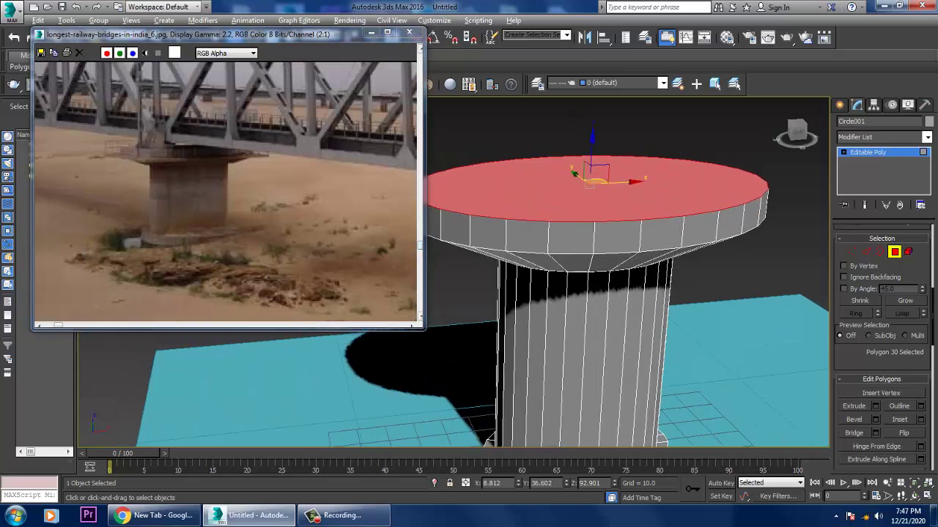
{"action": "key", "text": "4"}
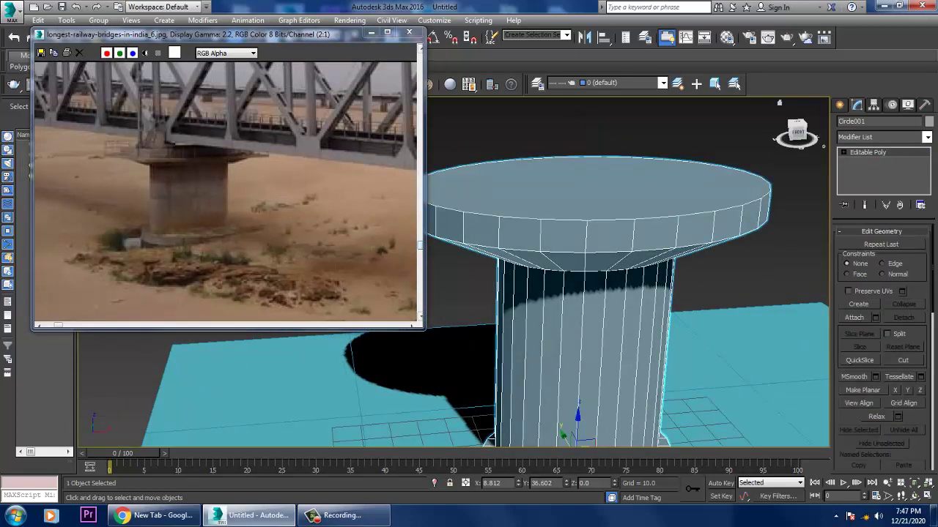
Step: Insert a horizontal edge loop near the bottom of the cap's vertical rim with Swift Loop
{"action": "left_click_drag", "start_coordinate": [220, 34], "coordinate": [203, 122]}
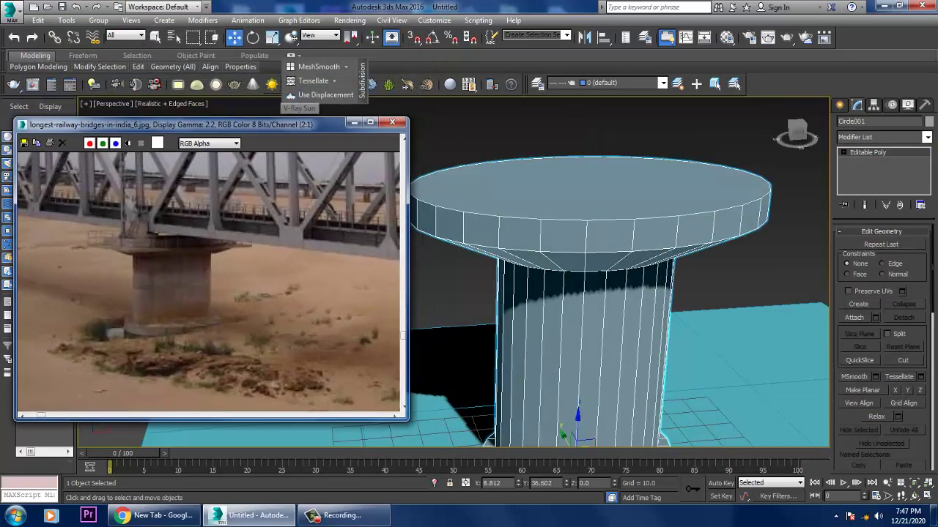
{"action": "left_click", "coordinate": [83, 55]}
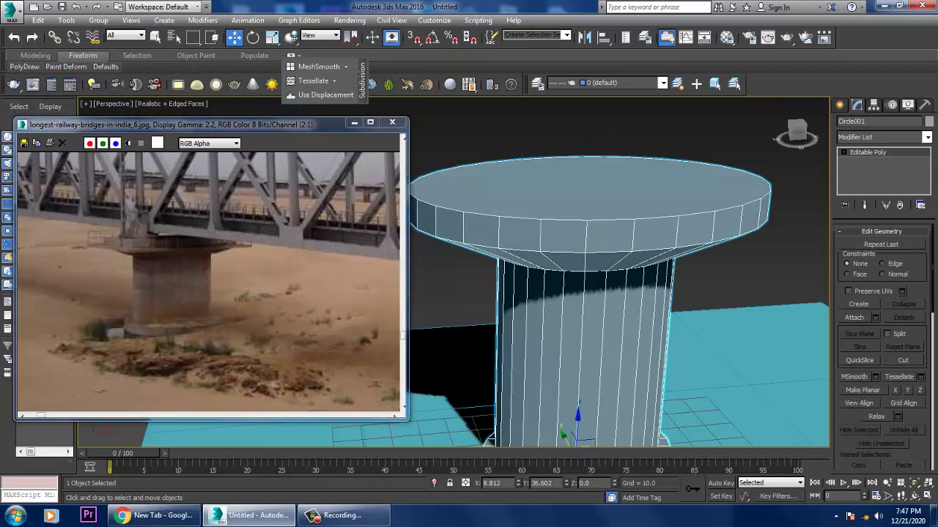
{"action": "left_click", "coordinate": [35, 55]}
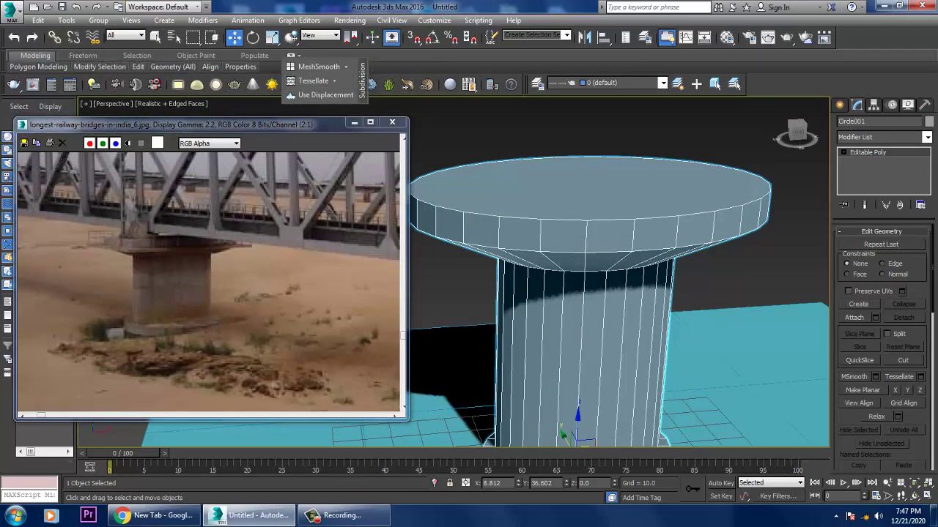
{"action": "double_click", "coordinate": [35, 55]}
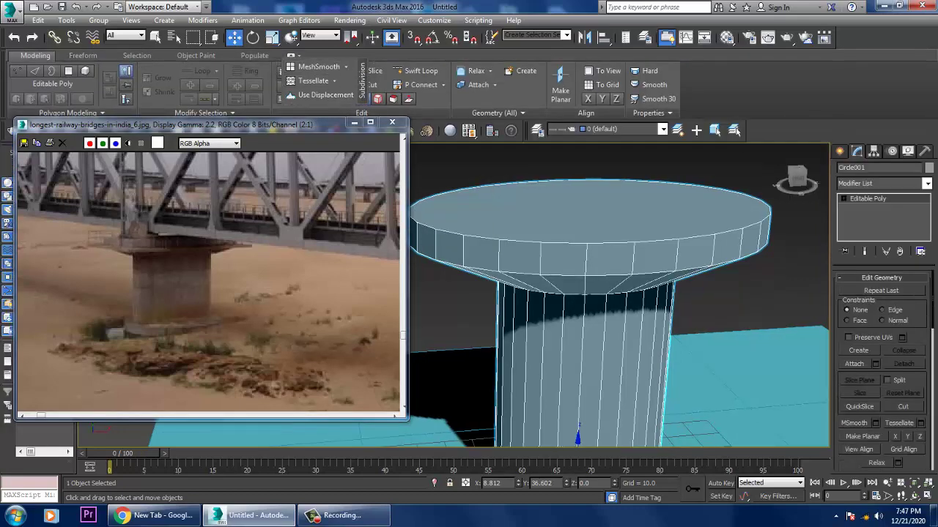
{"action": "left_click", "coordinate": [417, 70]}
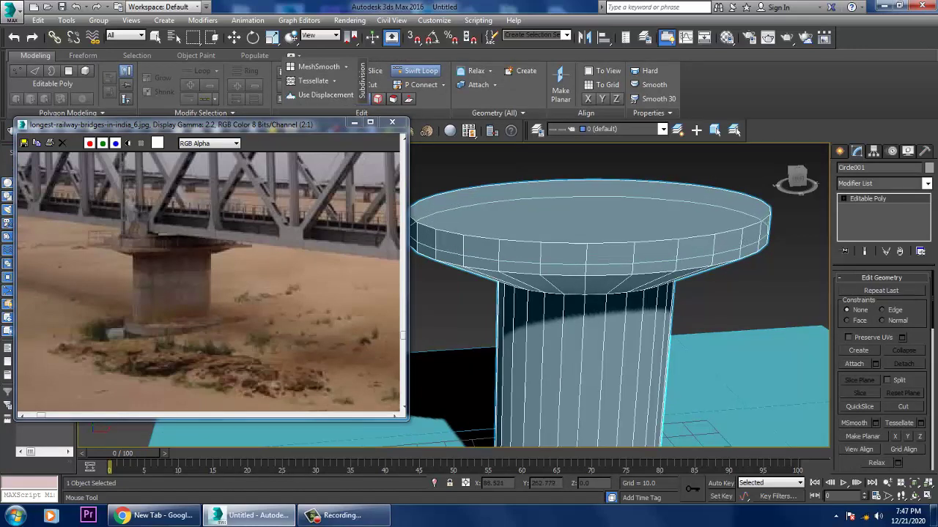
{"action": "key", "text": "w"}
{"action": "left_click_drag", "start_coordinate": [797, 176], "coordinate": [797, 191]}
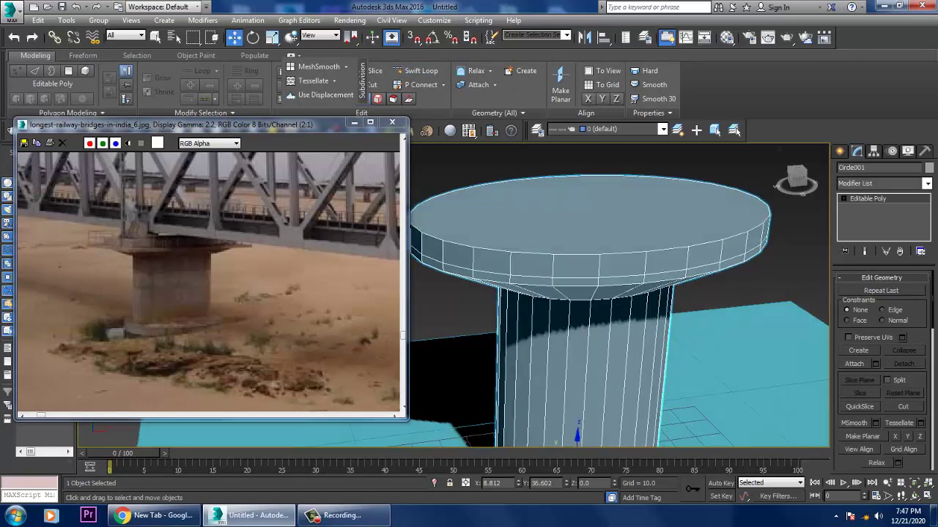
Step: Extrude the narrow polygon ring at the bottom of the cap's rim outward by 10.259 along Local Normal to form a ledge
{"action": "key", "text": "2"}
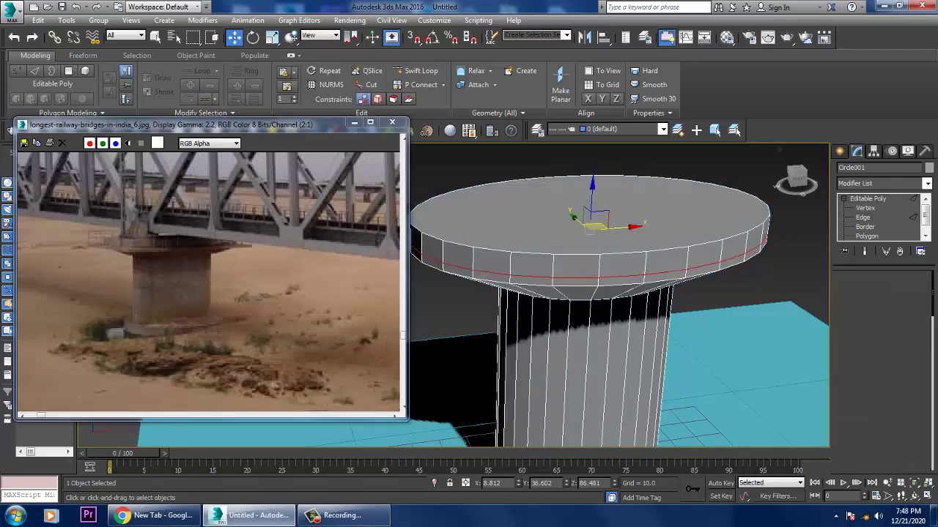
{"action": "left_click", "coordinate": [754, 214]}
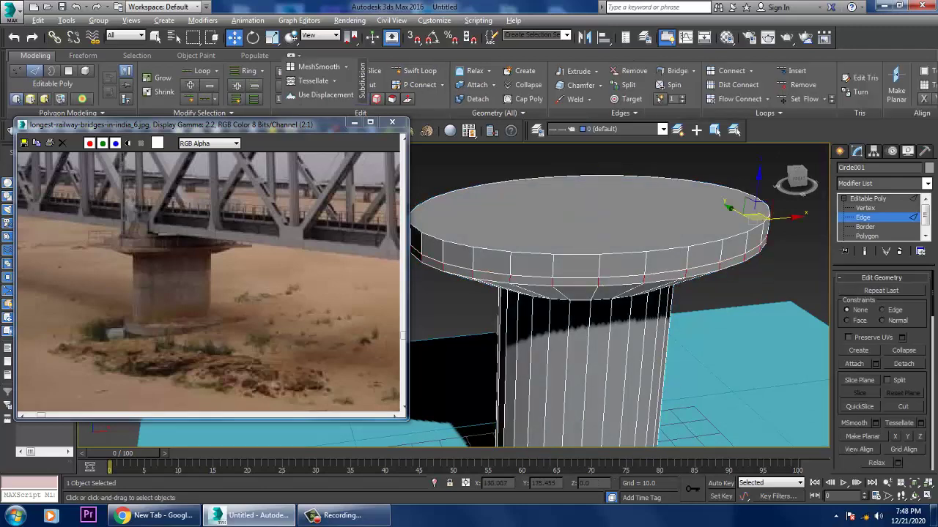
{"action": "scroll", "coordinate": [884, 366], "scroll_direction": "up", "scroll_amount": 5}
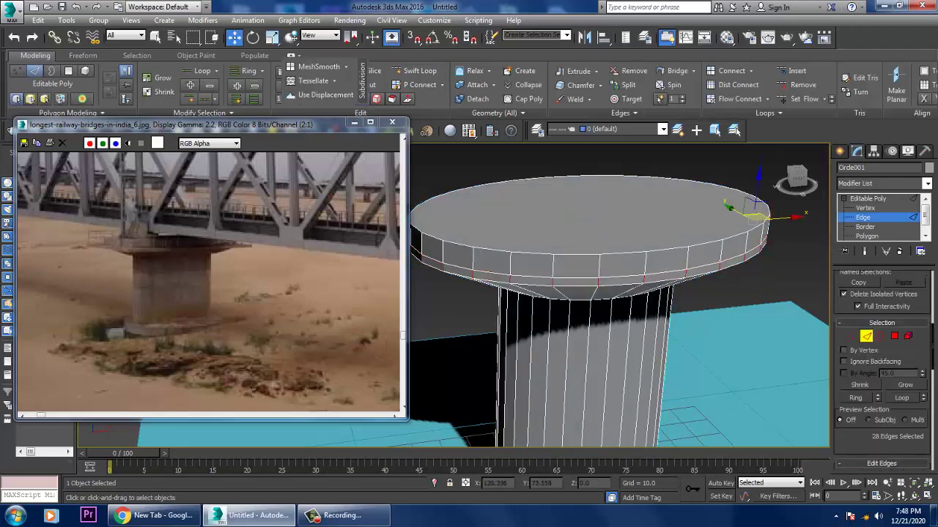
{"action": "key", "text": "4"}
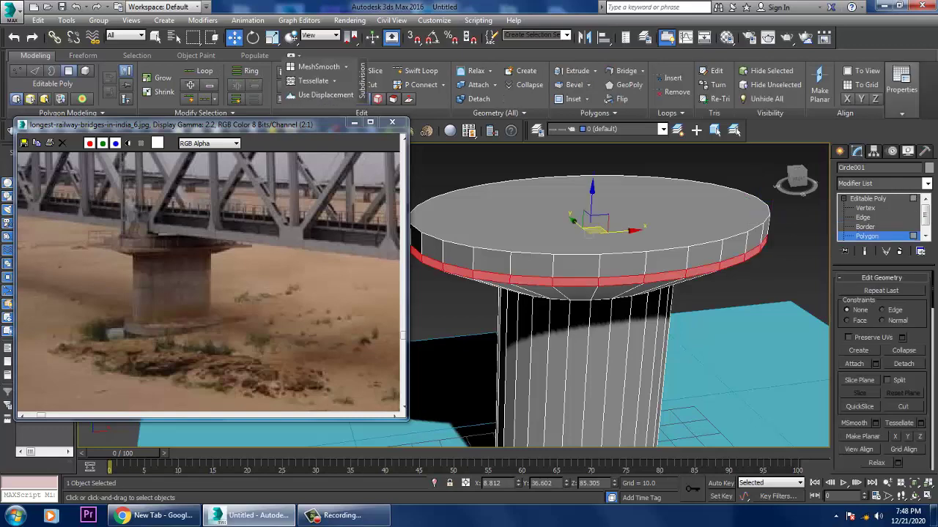
{"action": "scroll", "coordinate": [883, 366], "scroll_direction": "up", "scroll_amount": 5}
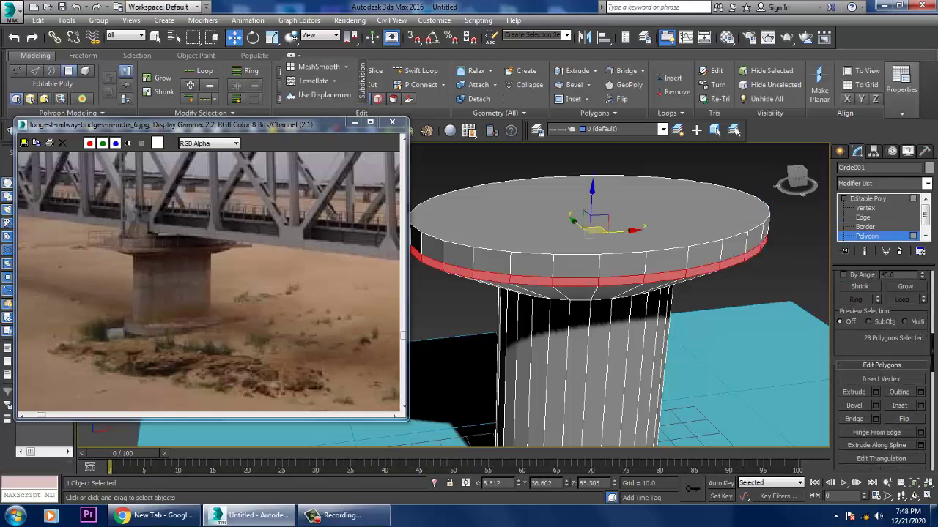
{"action": "left_click", "coordinate": [875, 392]}
{"action": "left_click", "coordinate": [462, 301]}
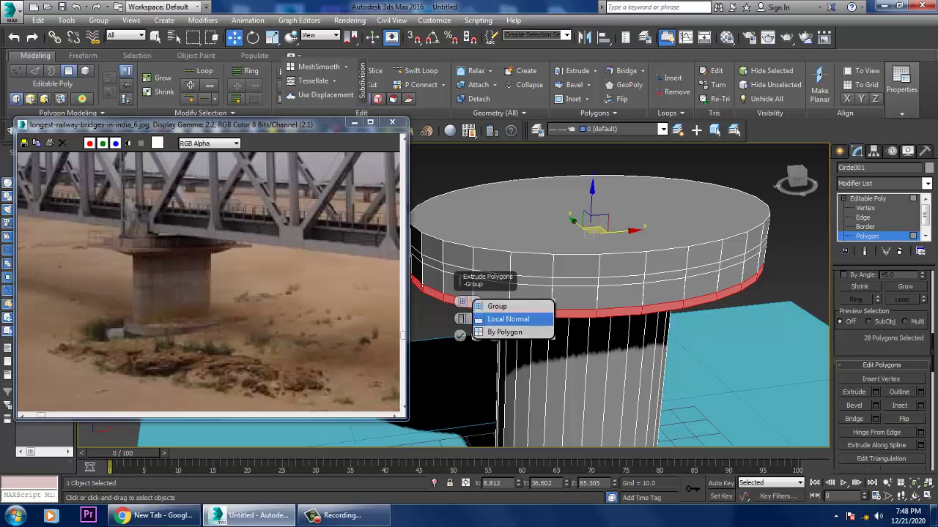
{"action": "left_click", "coordinate": [513, 318]}
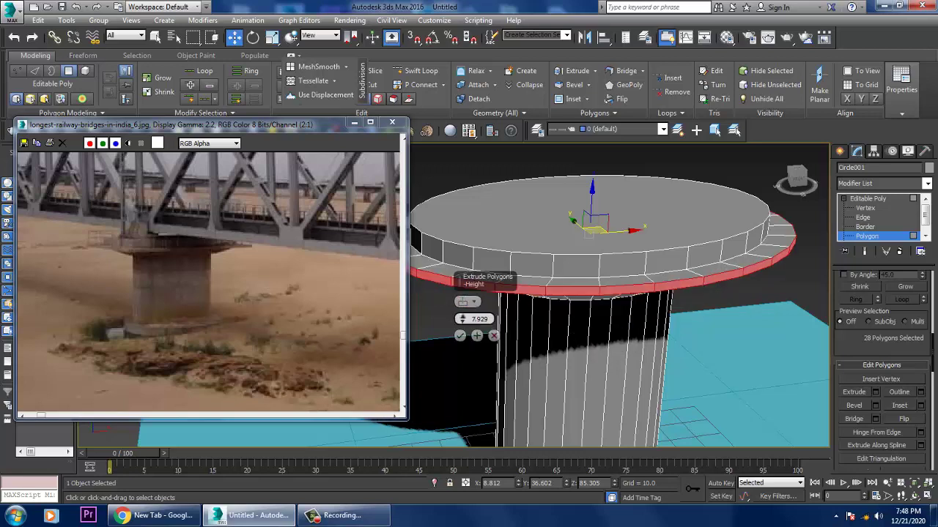
{"action": "left_click_drag", "start_coordinate": [461, 319], "coordinate": [461, 311]}
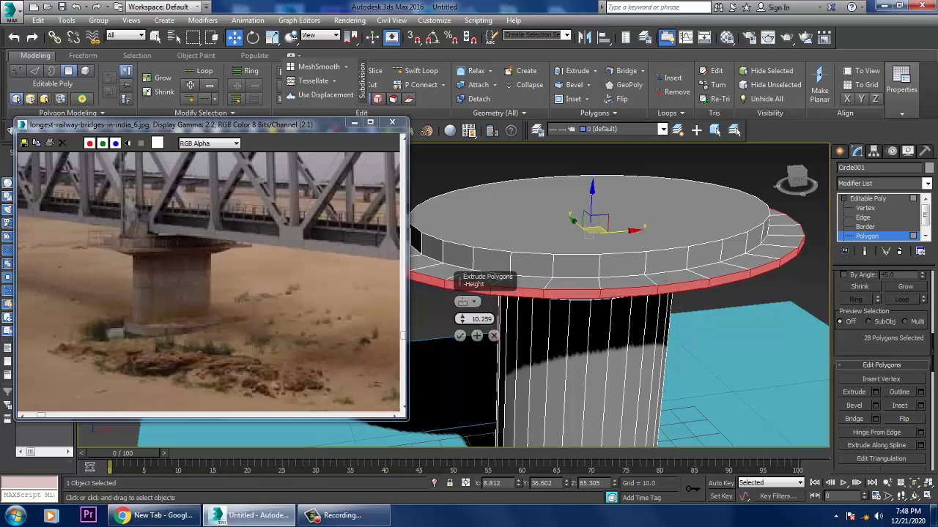
{"action": "left_click", "coordinate": [460, 336]}
Step: Draw a circle spline with a radius of about 38 centred on the pier in the top view
{"action": "scroll", "coordinate": [619, 293], "scroll_direction": "down", "scroll_amount": 3}
{"action": "left_click", "coordinate": [622, 227]}
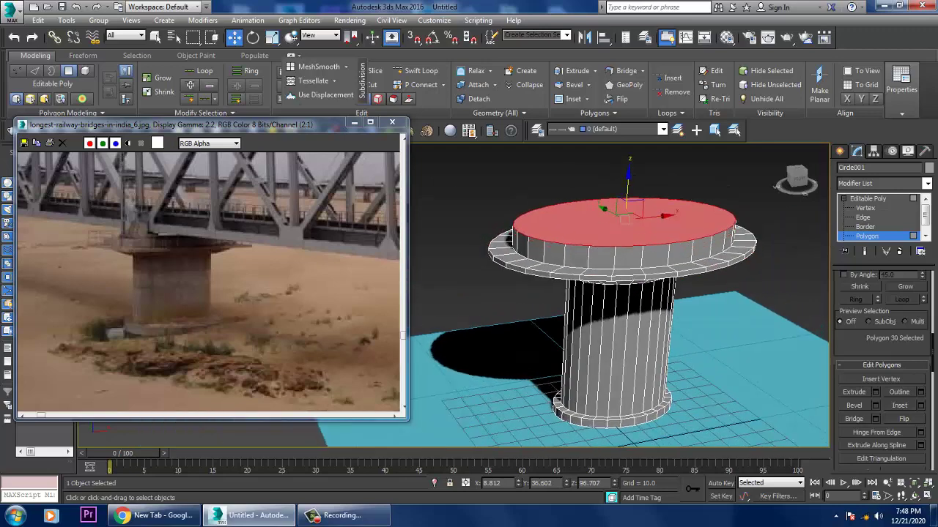
{"action": "middle_click_drag", "start_coordinate": [623, 293], "coordinate": [622, 286], "text": "alt"}
{"action": "key", "text": "alt+w"}
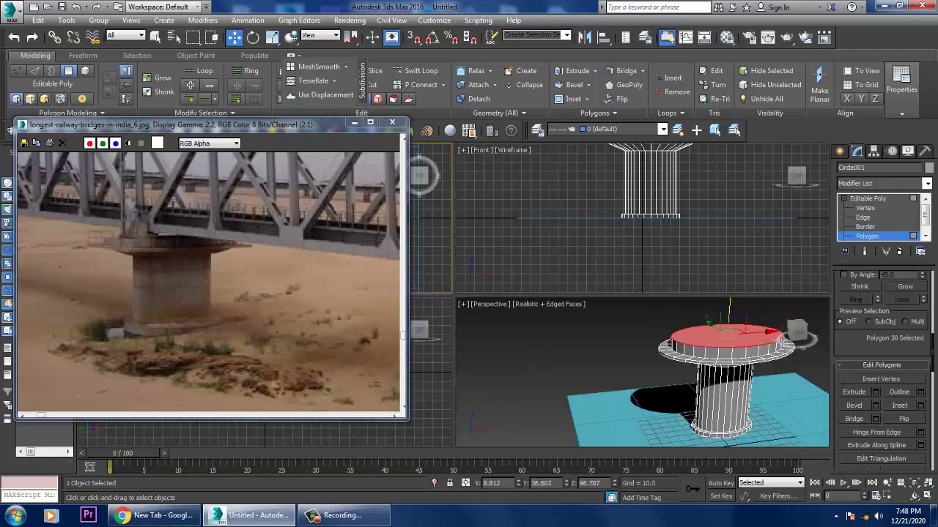
{"action": "key", "text": "alt+w"}
{"action": "scroll", "coordinate": [619, 293], "scroll_direction": "down", "scroll_amount": 3}
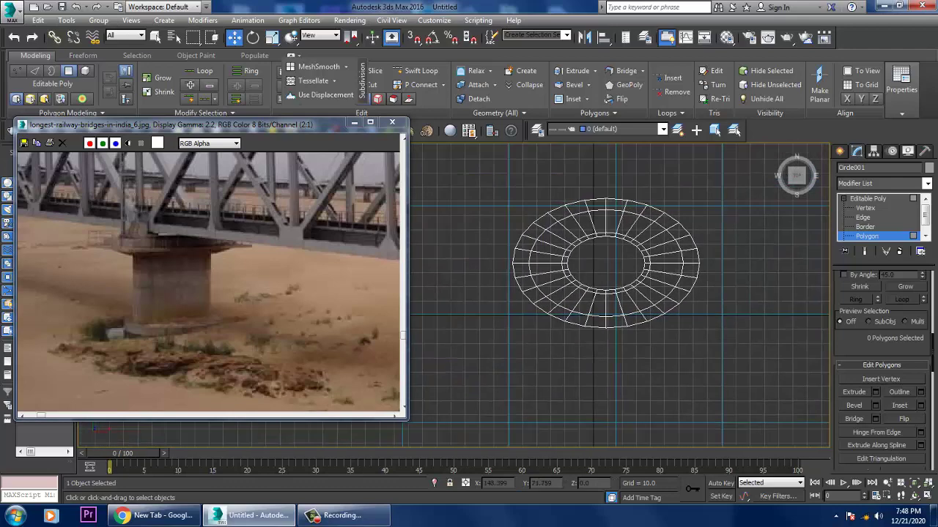
{"action": "left_click", "coordinate": [839, 151]}
{"action": "left_click", "coordinate": [860, 247]}
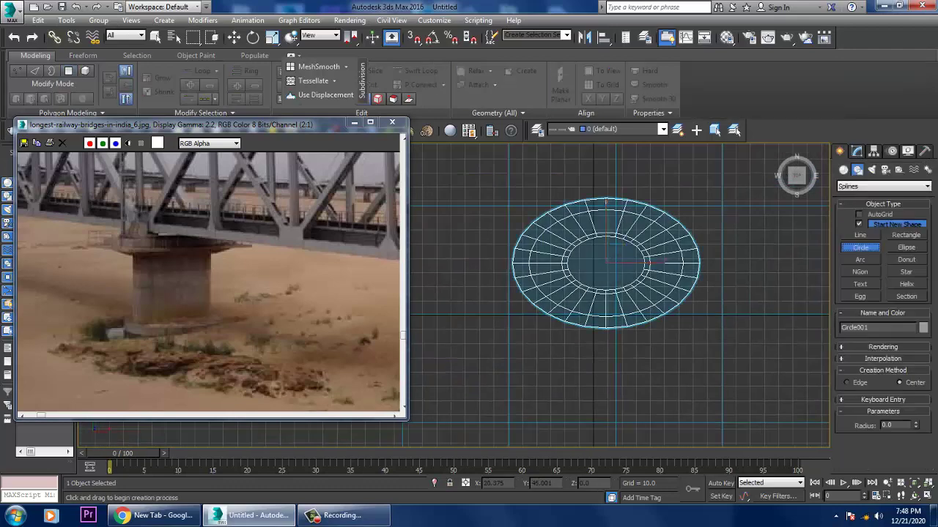
{"action": "left_click_drag", "start_coordinate": [606, 262], "coordinate": [660, 262]}
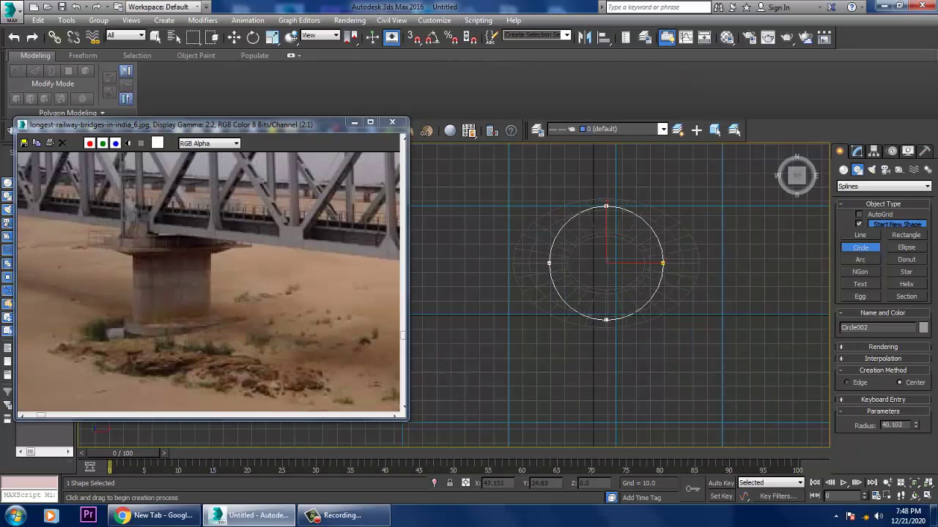
{"action": "scroll", "coordinate": [558, 257], "scroll_direction": "up", "scroll_amount": 3}
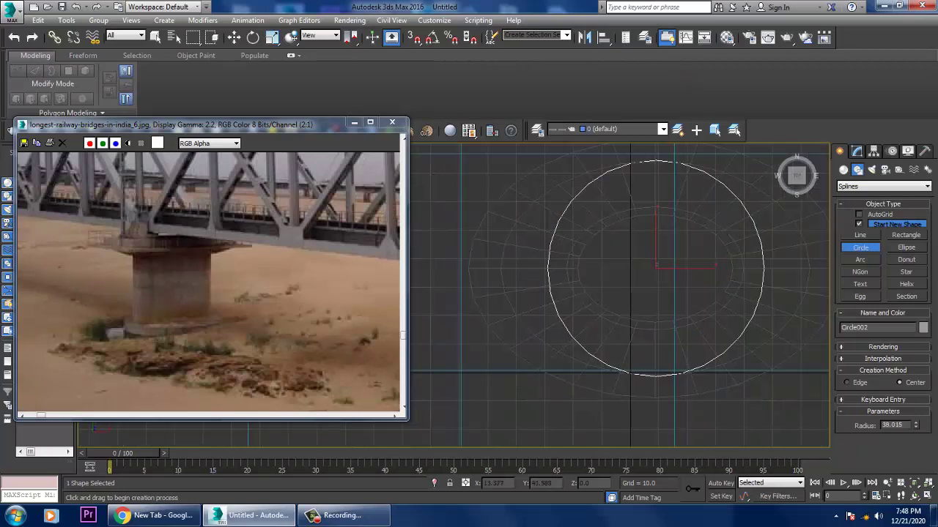
{"action": "key", "text": "ctrl+z"}
{"action": "key", "text": "ctrl+z"}
{"action": "key", "text": "ctrl+z"}
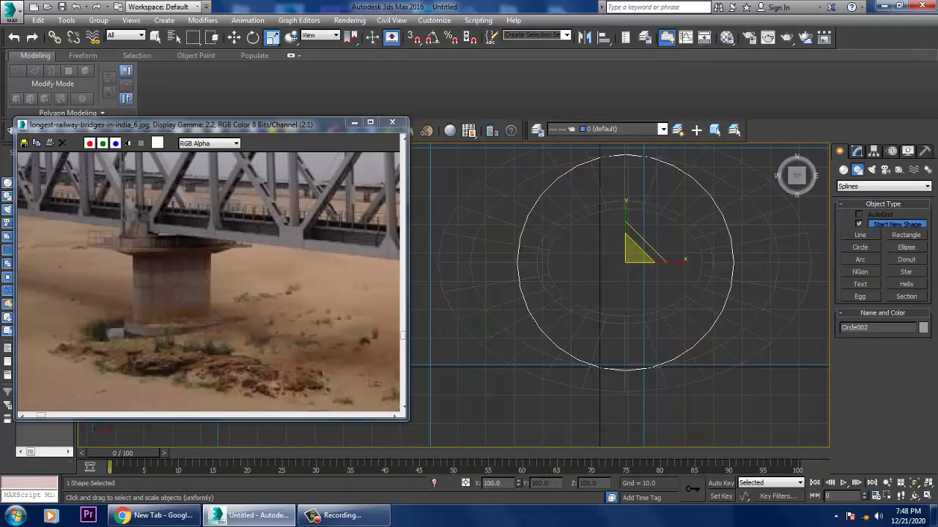
Step: Scale the circle non-uniformly to follow the outline of the cap's ledge and shift it slightly along X to centre it on the pier
{"action": "left_click_drag", "start_coordinate": [682, 261], "coordinate": [725, 261]}
{"action": "left_click_drag", "start_coordinate": [637, 249], "coordinate": [619, 208]}
{"action": "key", "text": "ctrl+z"}
{"action": "key", "text": "ctrl+z"}
{"action": "scroll", "coordinate": [638, 219], "scroll_direction": "down", "scroll_amount": 3}
{"action": "scroll", "coordinate": [619, 220], "scroll_direction": "up", "scroll_amount": 4}
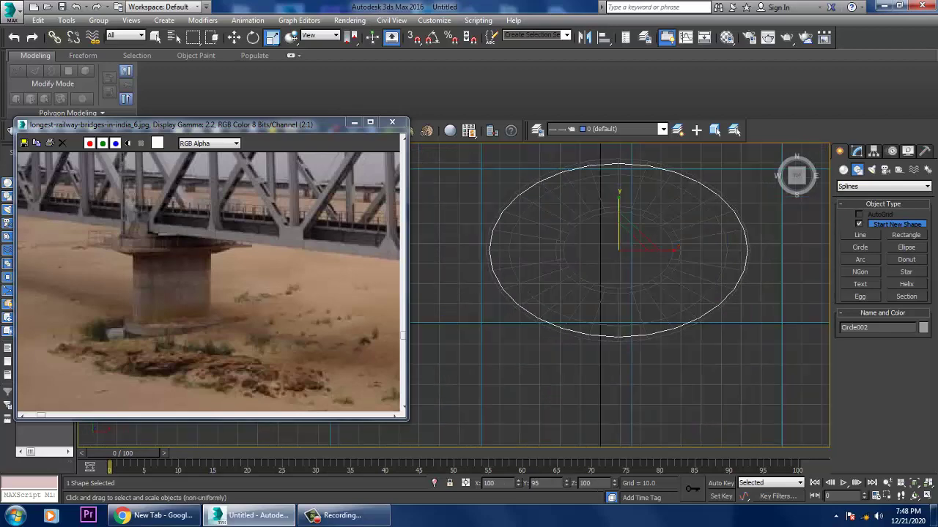
{"action": "key", "text": "w"}
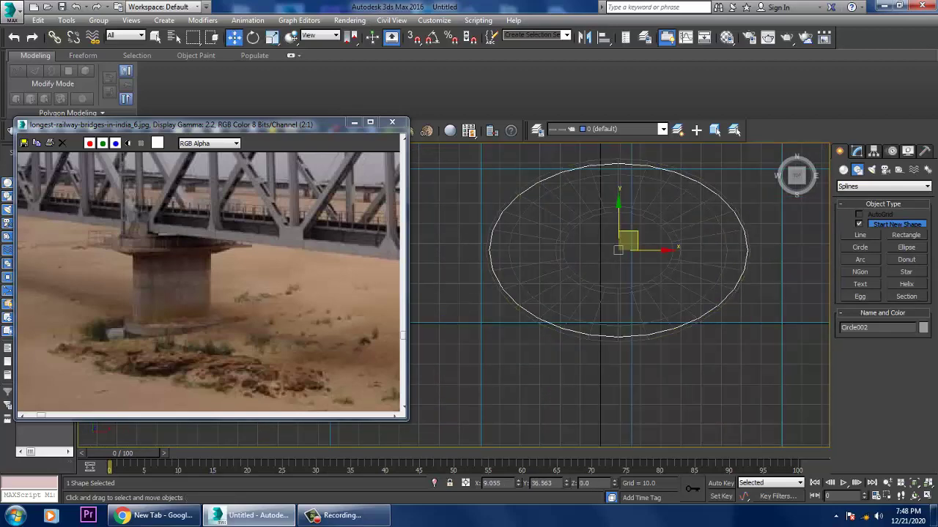
{"action": "left_click_drag", "start_coordinate": [627, 242], "coordinate": [625, 243]}
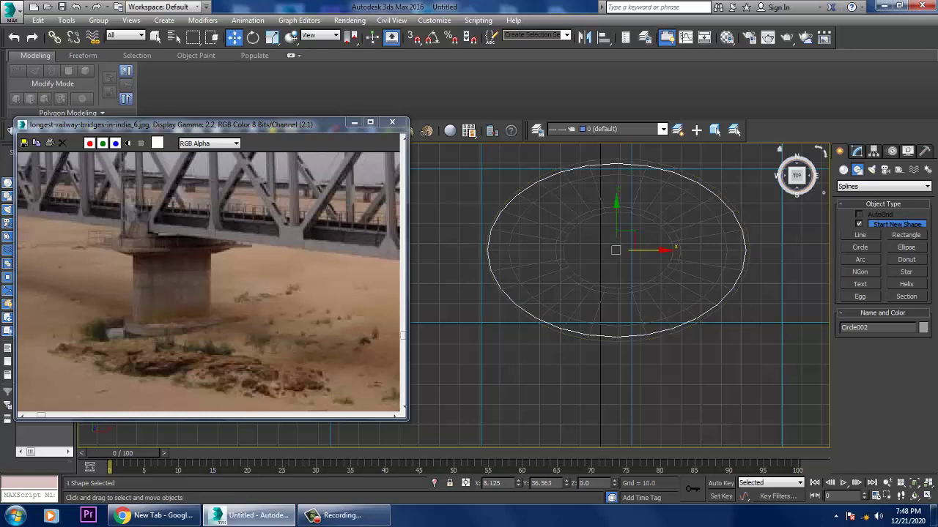
Step: Try an AEC Extended railing about 89 long beside the pier in the top view, and delete it
{"action": "left_click", "coordinate": [884, 186]}
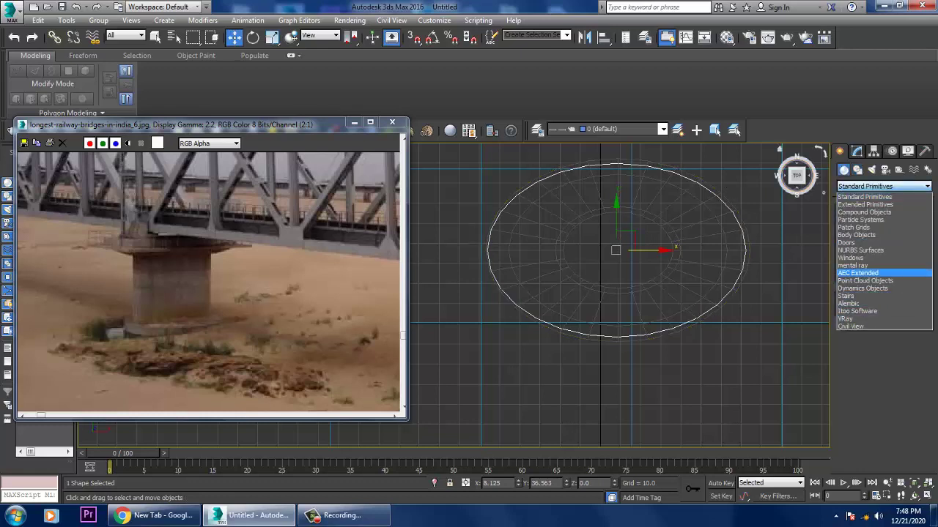
{"action": "left_click", "coordinate": [884, 275]}
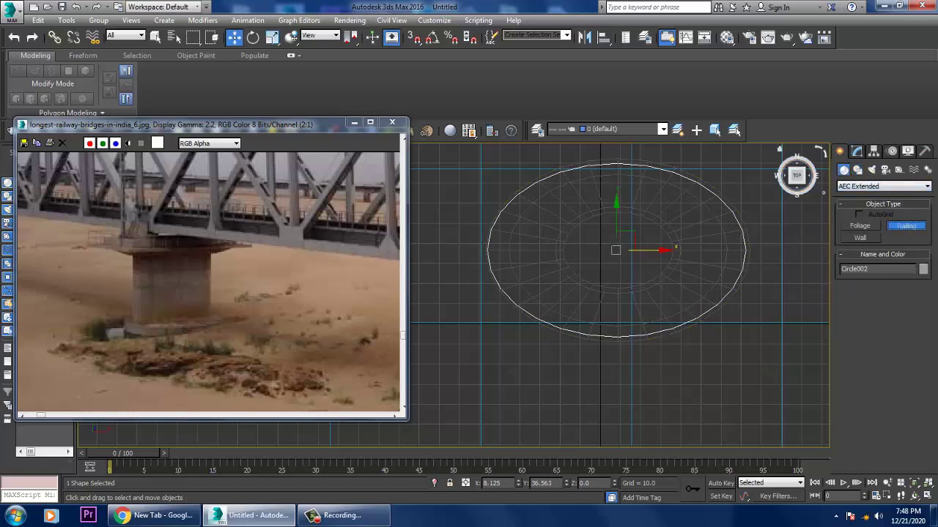
{"action": "left_click", "coordinate": [905, 226]}
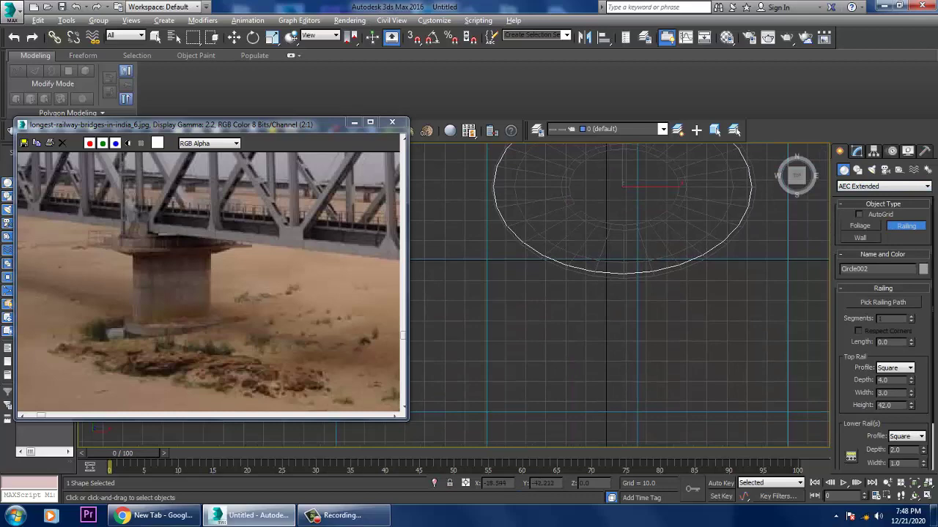
{"action": "left_click_drag", "start_coordinate": [555, 335], "coordinate": [731, 335]}
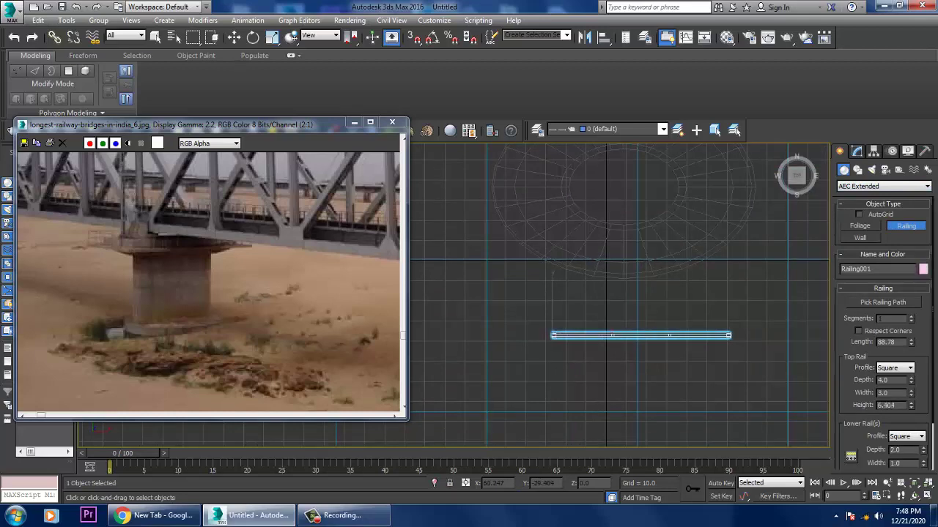
{"action": "key", "text": "w"}
{"action": "key", "text": "alt+w"}
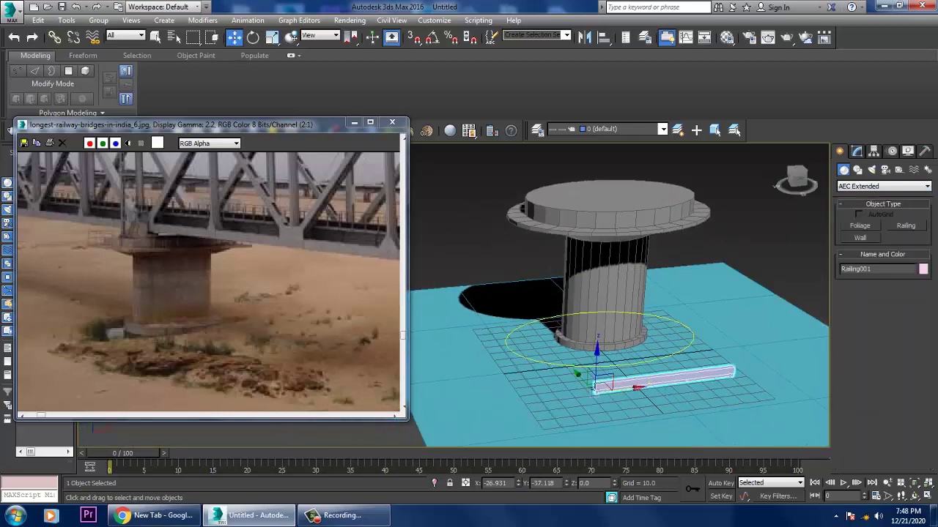
{"action": "key", "text": "Delete"}
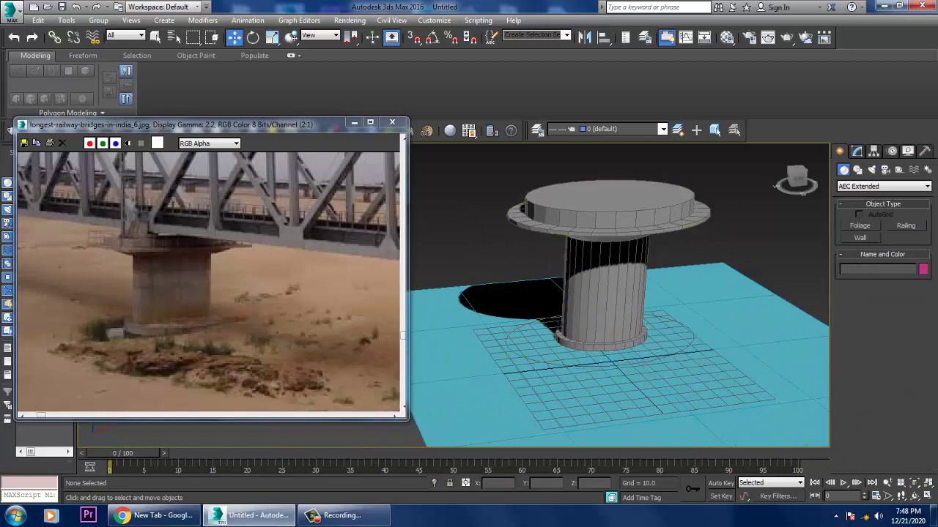
Step: Draw an AEC Extended railing about 115 long and about 18 high on the ground in front of the pier in the perspective view
{"action": "left_click", "coordinate": [905, 225]}
{"action": "left_click_drag", "start_coordinate": [532, 400], "coordinate": [712, 372]}
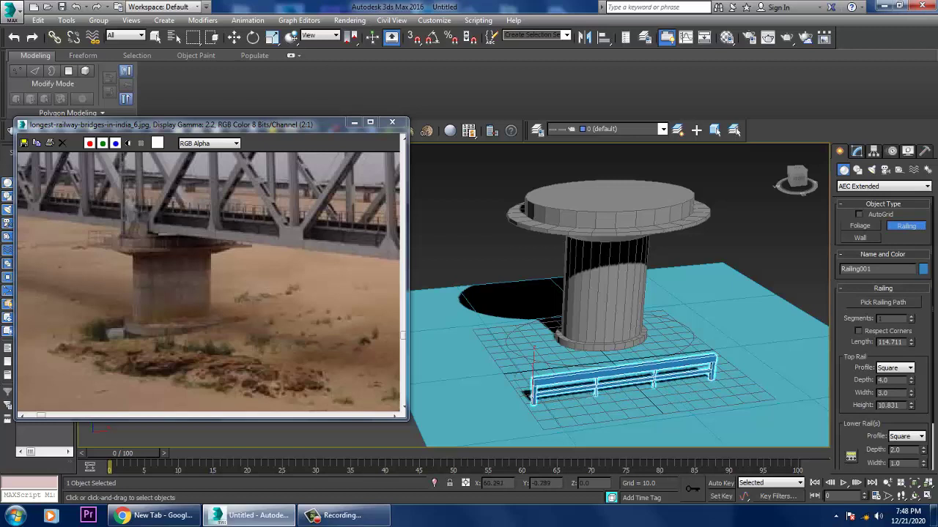
{"action": "left_click", "coordinate": [712, 372]}
{"action": "key", "text": "w"}
Step: Set the railing's top rail profile to Round
{"action": "left_click", "coordinate": [857, 151]}
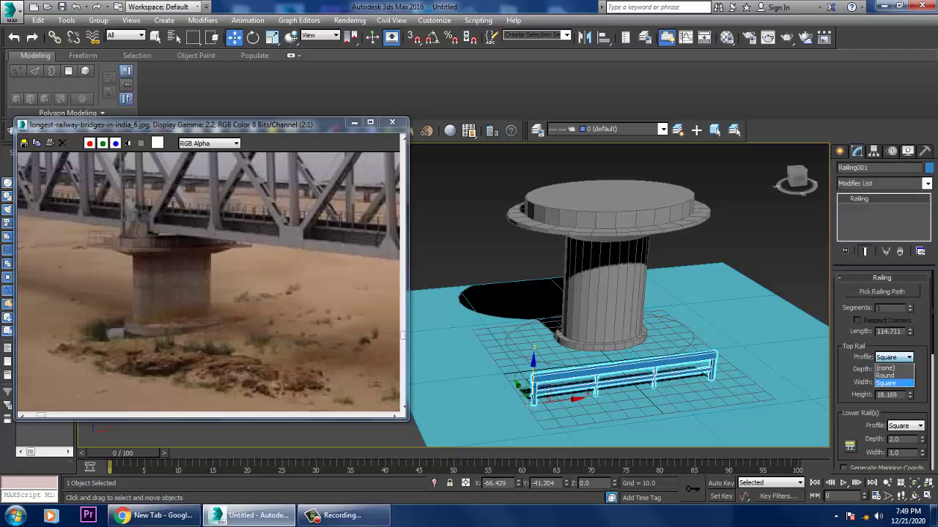
{"action": "key", "text": "Down"}
{"action": "key", "text": "Return"}
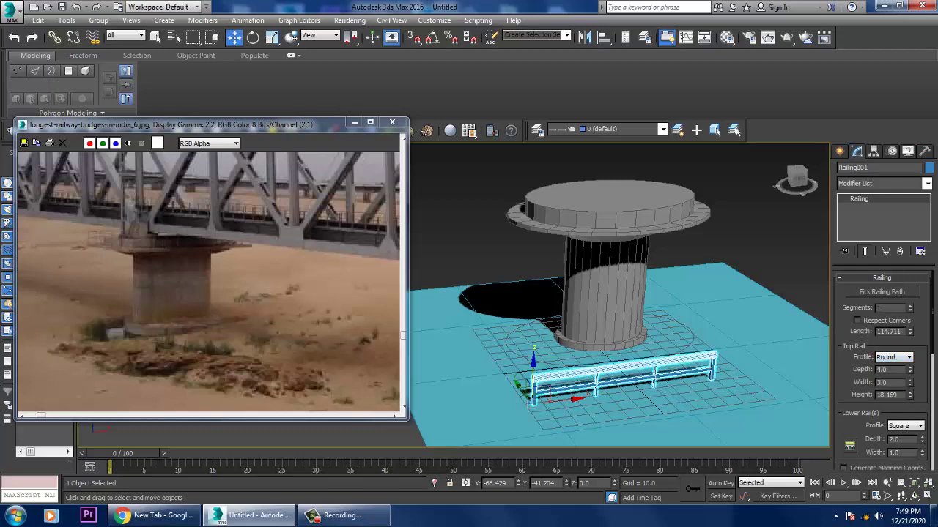
Step: Pick the circle around the pier as the railing's path and set the railing to 144 segments
{"action": "left_click", "coordinate": [881, 291]}
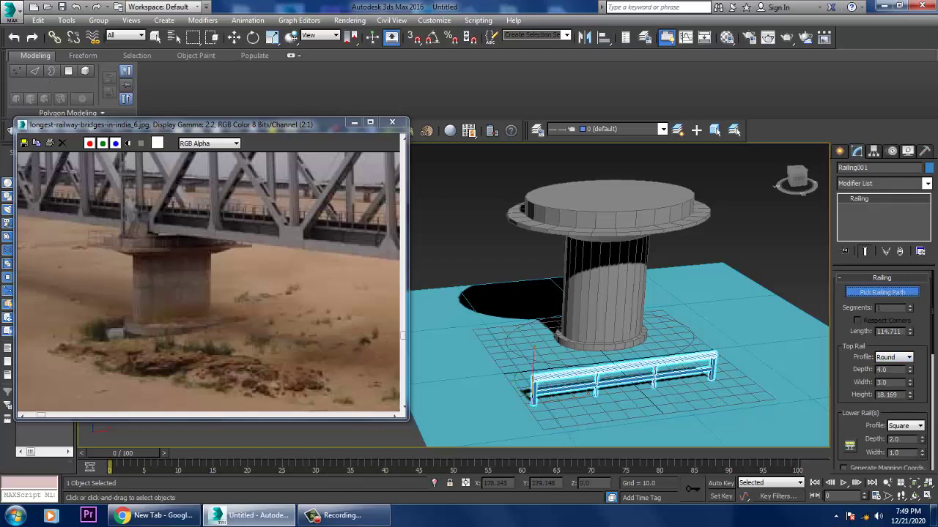
{"action": "scroll", "coordinate": [608, 198], "scroll_direction": "up", "scroll_amount": 3}
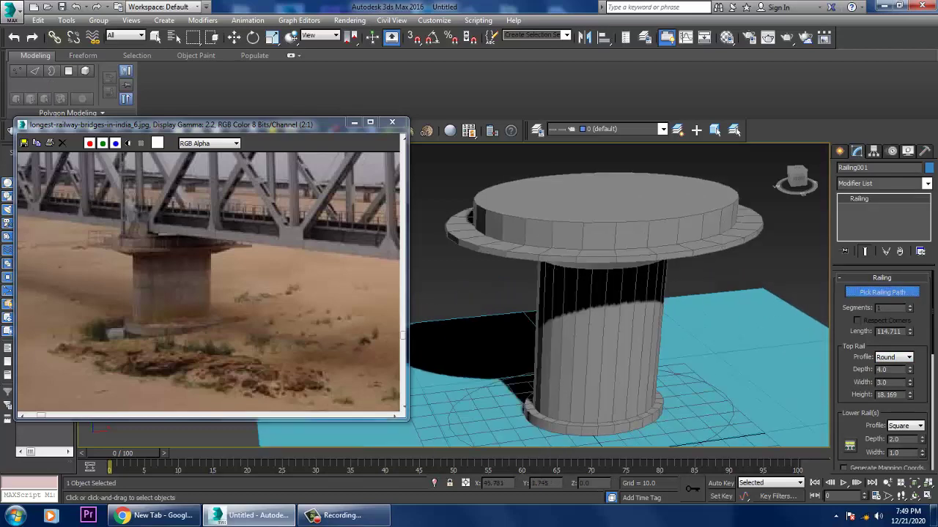
{"action": "key", "text": "w"}
{"action": "scroll", "coordinate": [619, 294], "scroll_direction": "down", "scroll_amount": 3}
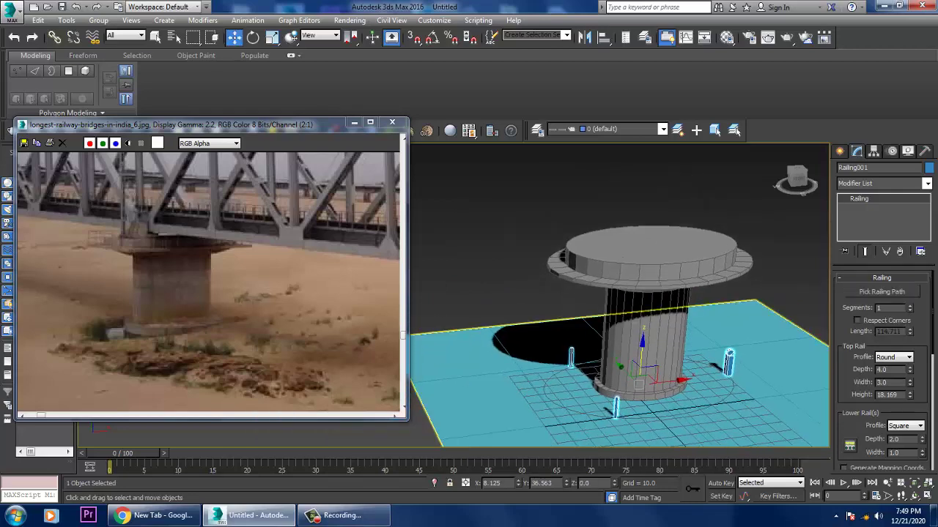
{"action": "left_click_drag", "start_coordinate": [909, 308], "coordinate": [909, 249]}
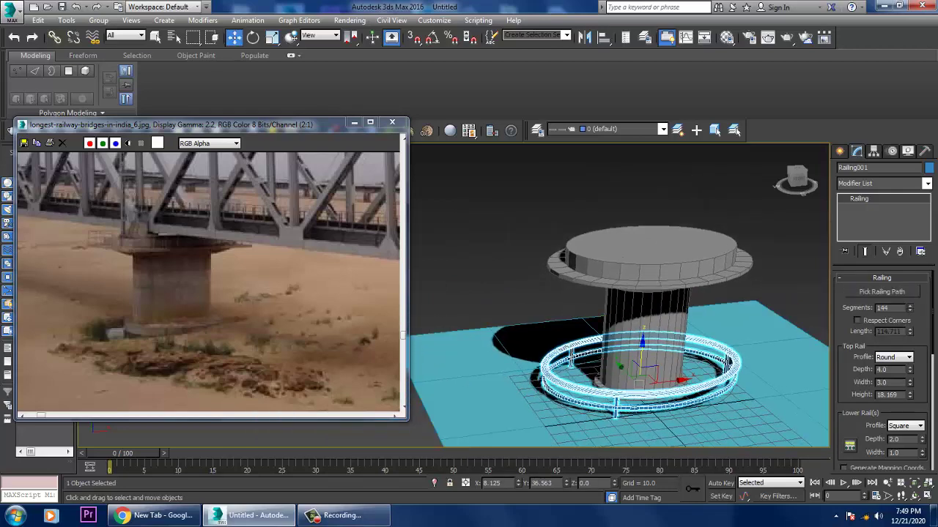
Step: Size the top rail to depth 4.36, width 2.07, height 14.353 and the lower rail to depth 1.58, width 0.67, with two lower rails
{"action": "left_click_drag", "start_coordinate": [909, 369], "coordinate": [909, 459]}
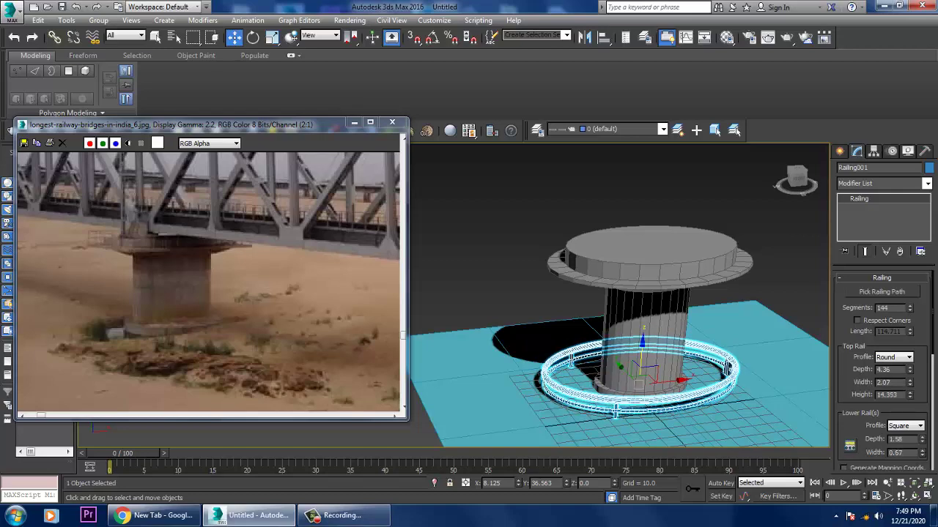
{"action": "left_click", "coordinate": [849, 446]}
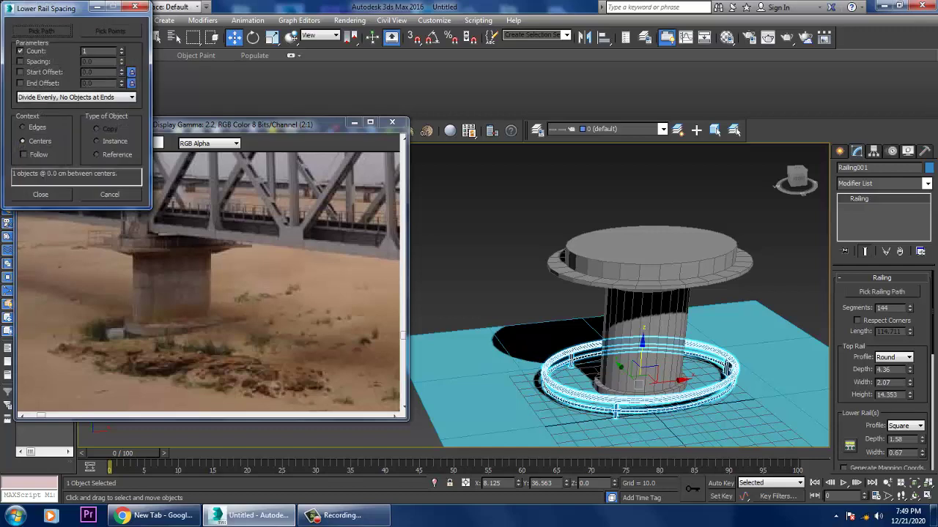
{"action": "left_click_drag", "start_coordinate": [120, 52], "coordinate": [121, 55]}
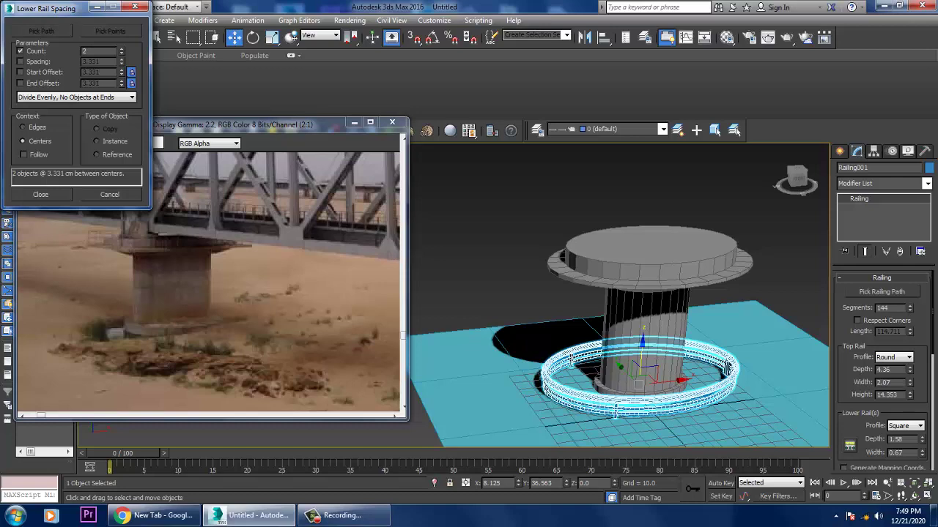
{"action": "left_click", "coordinate": [40, 194]}
Step: Set the railing's post spacing to a count of 5
{"action": "scroll", "coordinate": [883, 367], "scroll_direction": "down", "scroll_amount": 5}
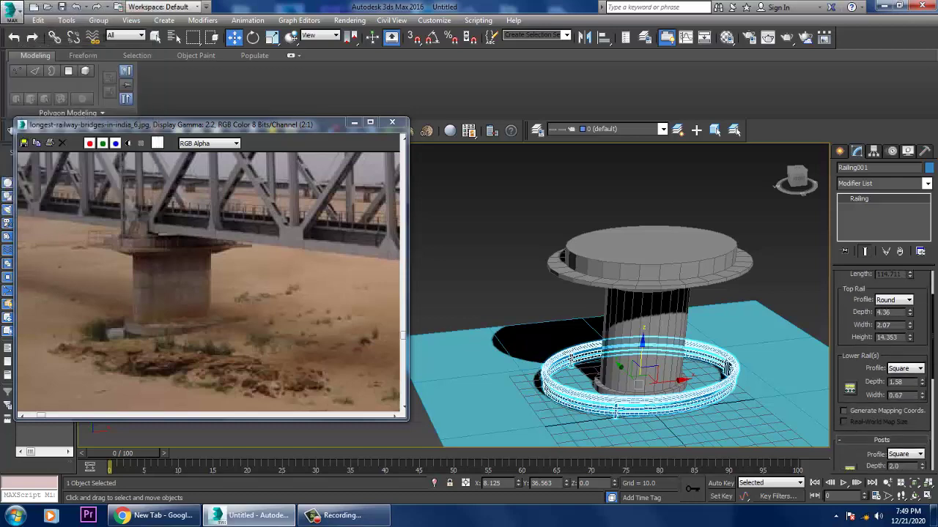
{"action": "left_click", "coordinate": [850, 425]}
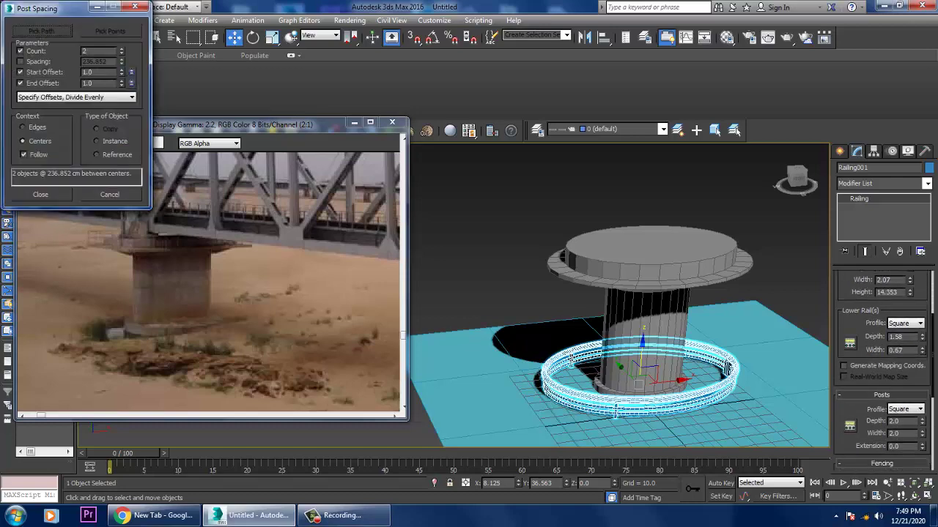
{"action": "left_click_drag", "start_coordinate": [121, 51], "coordinate": [121, 46]}
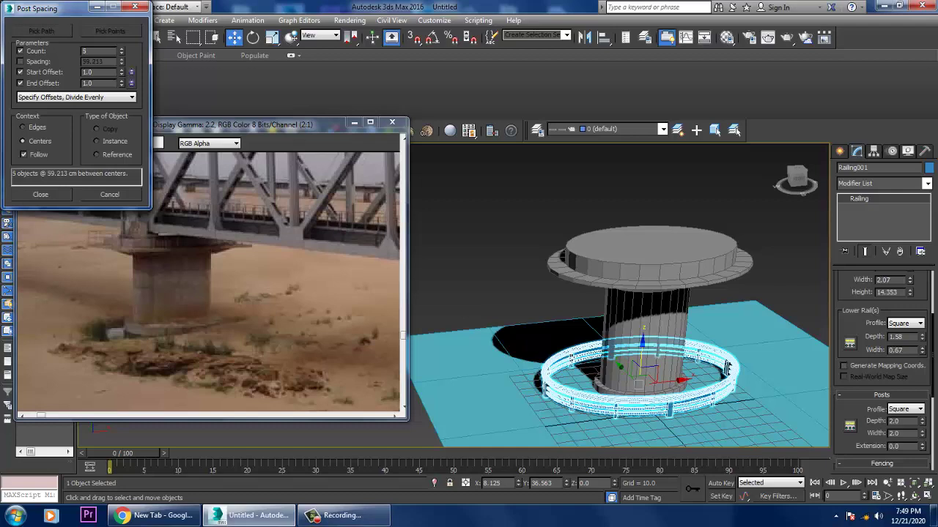
{"action": "left_click", "coordinate": [40, 195]}
Step: Raise the railing to a Z of about 85.5 and scale it down uniformly to fit onto the cap's ledge
{"action": "left_click_drag", "start_coordinate": [642, 344], "coordinate": [647, 253]}
{"action": "scroll", "coordinate": [652, 246], "scroll_direction": "up", "scroll_amount": 3}
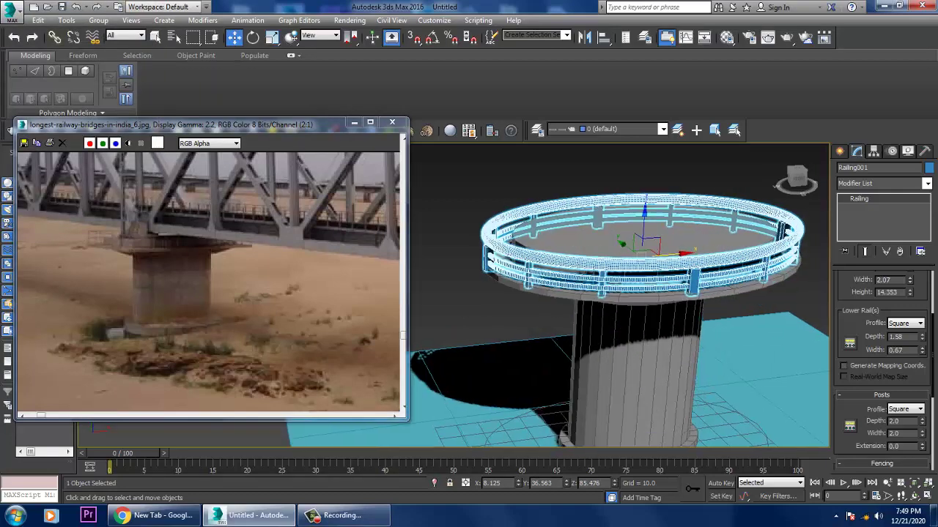
{"action": "key", "text": "r"}
{"action": "left_click_drag", "start_coordinate": [628, 253], "coordinate": [630, 257]}
{"action": "scroll", "coordinate": [883, 359], "scroll_direction": "up", "scroll_amount": 3}
Step: Thin the top rail to depth 2.212, width 0.725, height 8.756 and the lower rails to depth 0.79, width 0.08
{"action": "left_click_drag", "start_coordinate": [909, 349], "coordinate": [909, 380]}
{"action": "scroll", "coordinate": [881, 366], "scroll_direction": "up", "scroll_amount": 1}
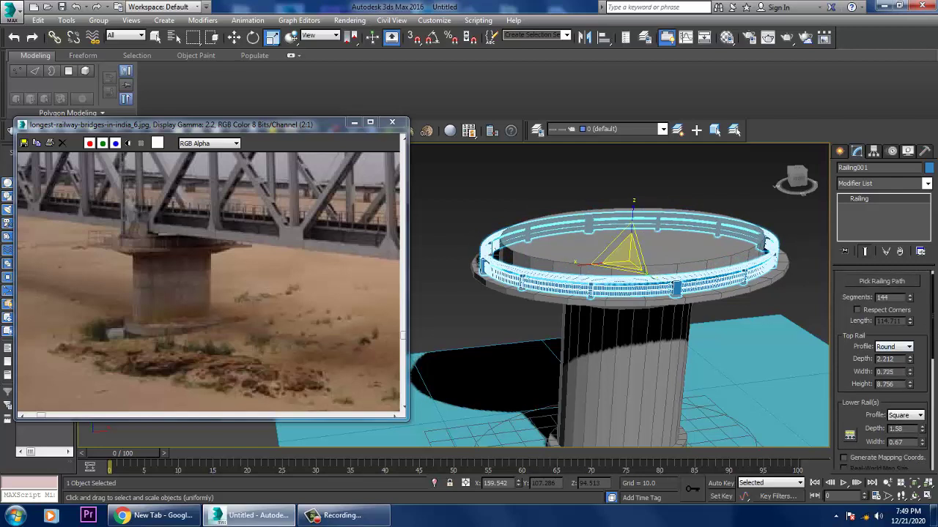
{"action": "left_click_drag", "start_coordinate": [909, 428], "coordinate": [909, 451]}
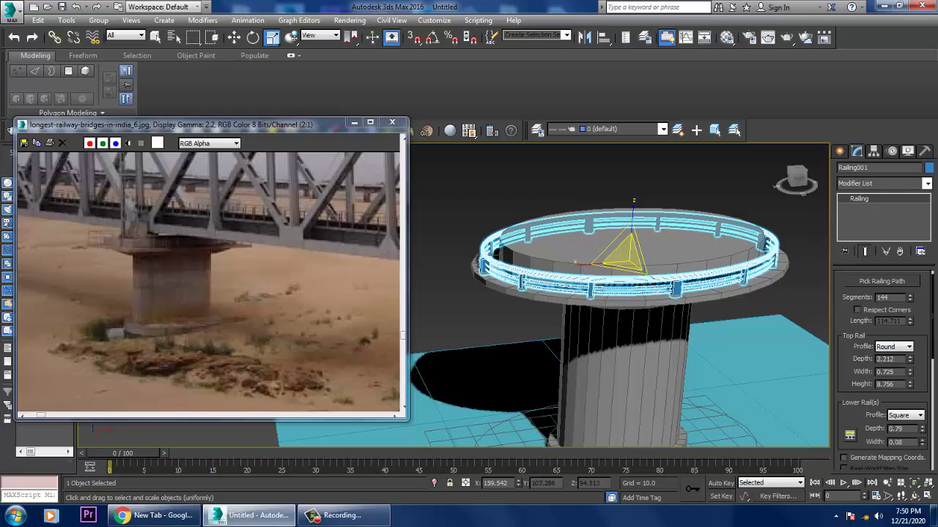
Step: Stretch the railing in the top view to about 107% along Y and 102% along X to follow the ledge's outline
{"action": "key", "text": "alt+w"}
{"action": "key", "text": "alt+w"}
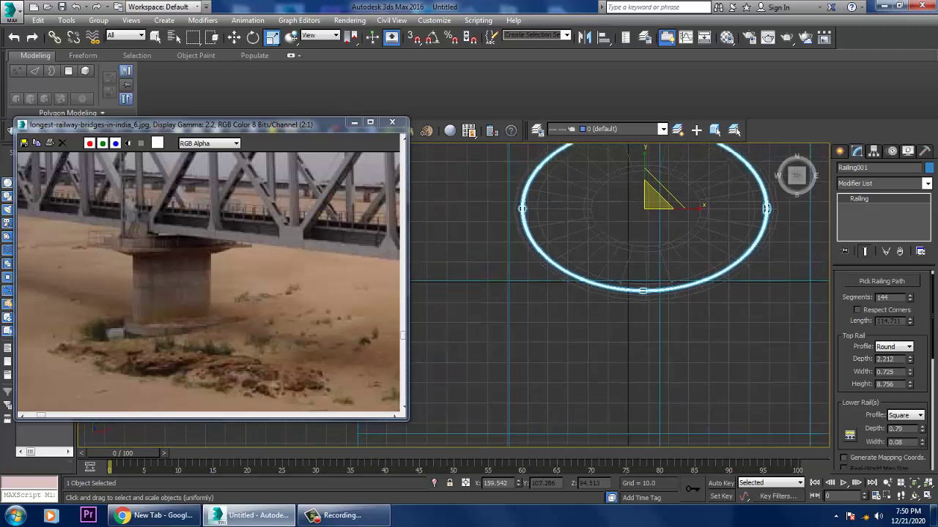
{"action": "key", "text": "z"}
{"action": "key", "text": "r"}
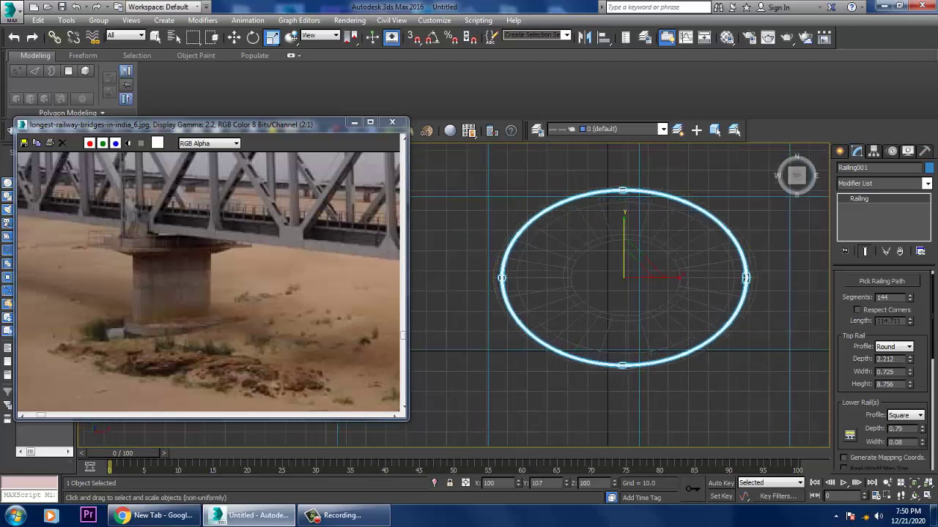
{"action": "mouse_move", "coordinate": [659, 277]}
{"action": "left_mouse_down"}
{"action": "mouse_move", "coordinate": [685, 277]}
{"action": "mouse_move", "coordinate": [663, 277]}
{"action": "left_mouse_up"}
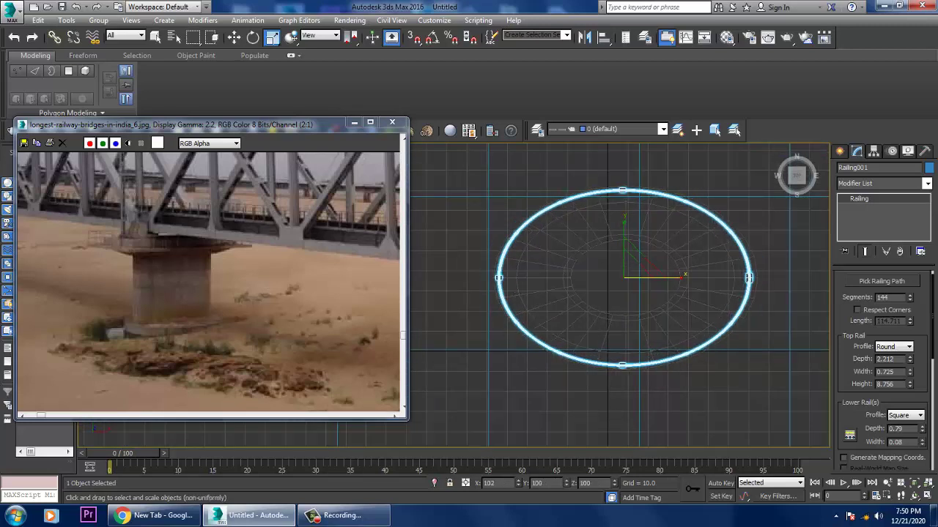
{"action": "key", "text": "w"}
{"action": "key", "text": "p"}
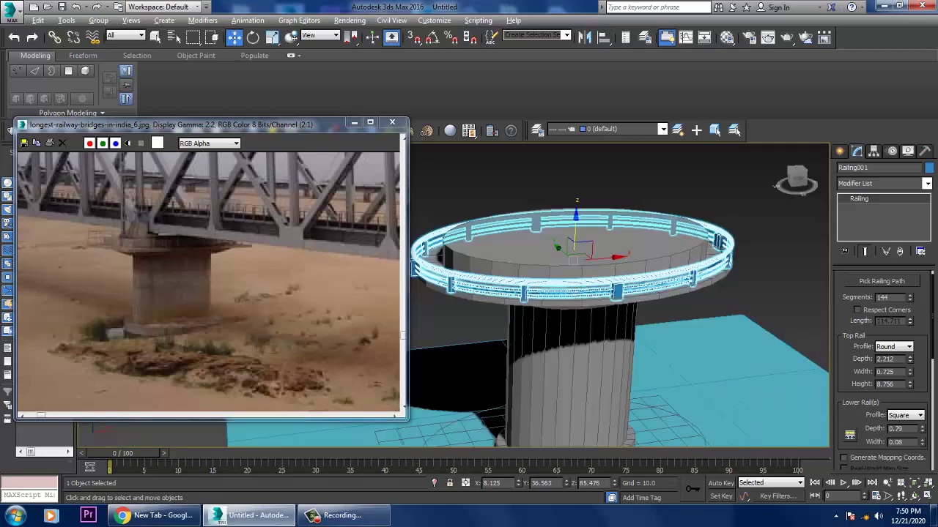
Step: Set the railing posts' depth to 1.18 and width to 0.26
{"action": "mouse_move", "coordinate": [616, 330]}
{"action": "middle_mouse_down", "text": "alt"}
{"action": "mouse_move", "coordinate": [608, 307]}
{"action": "mouse_move", "coordinate": [623, 302]}
{"action": "mouse_move", "coordinate": [623, 322]}
{"action": "middle_mouse_up", "text": "alt"}
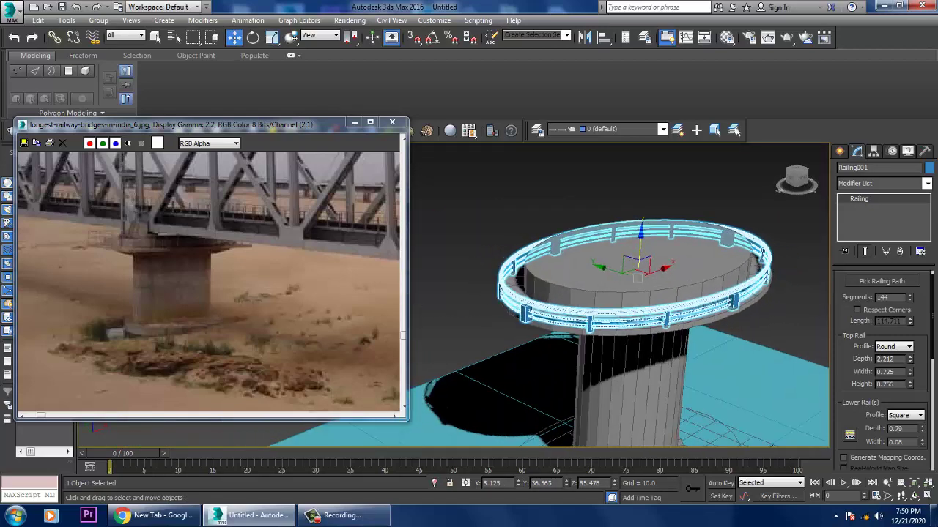
{"action": "scroll", "coordinate": [883, 367], "scroll_direction": "down", "scroll_amount": 5}
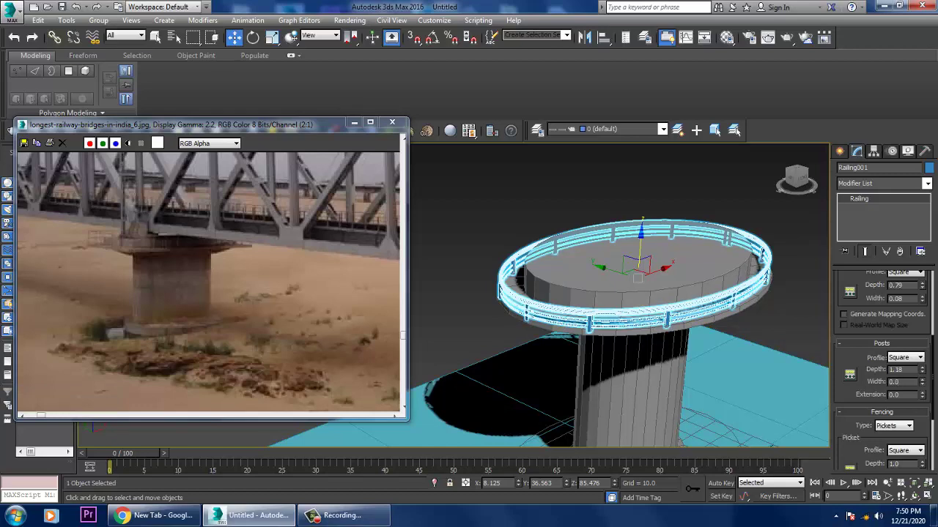
{"action": "middle_click_drag", "start_coordinate": [638, 293], "coordinate": [637, 337], "text": "alt"}
Step: Scale the railing down slightly and uniformly so it sits within the outer edge of the cap's ledge
{"action": "key", "text": "r"}
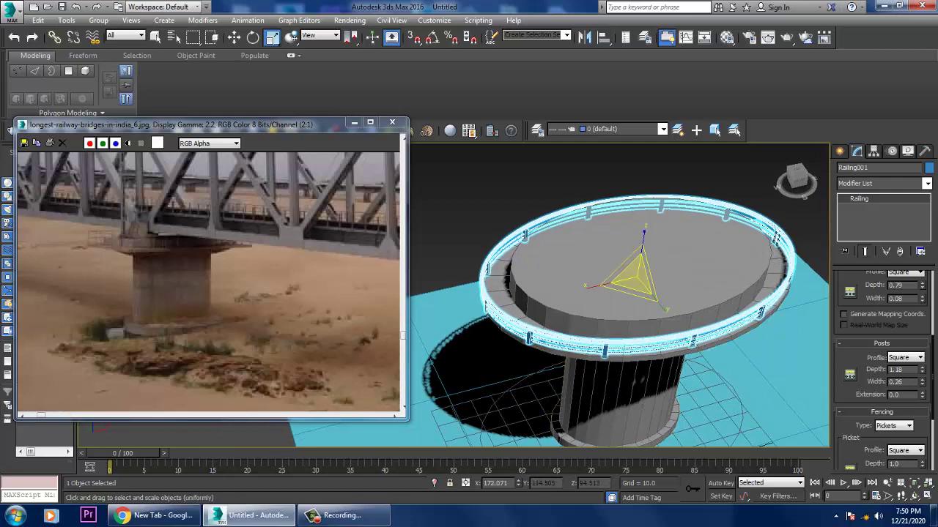
{"action": "left_click_drag", "start_coordinate": [635, 276], "coordinate": [636, 281]}
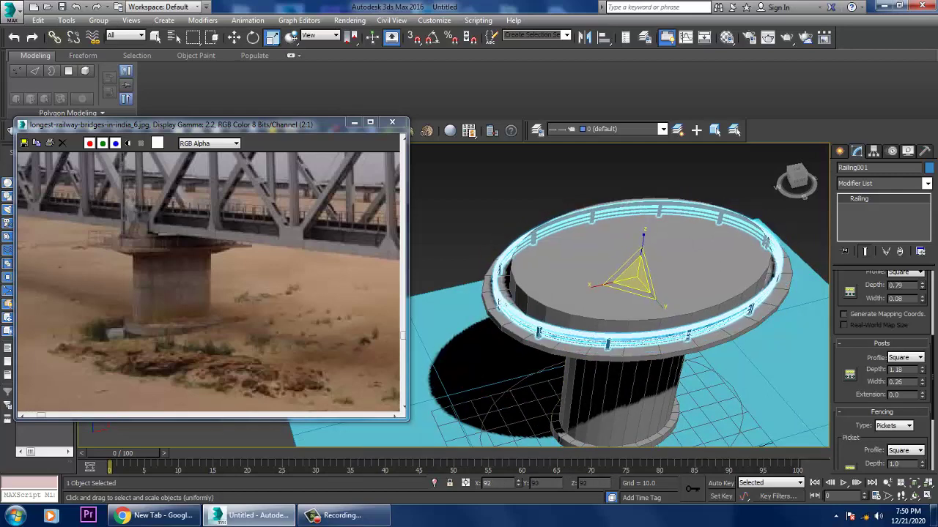
{"action": "middle_click_drag", "start_coordinate": [636, 277], "coordinate": [635, 307], "text": "alt"}
Step: Raise the top polygon of the pier's cap by about 1.9 along Z
{"action": "left_click", "coordinate": [623, 388]}
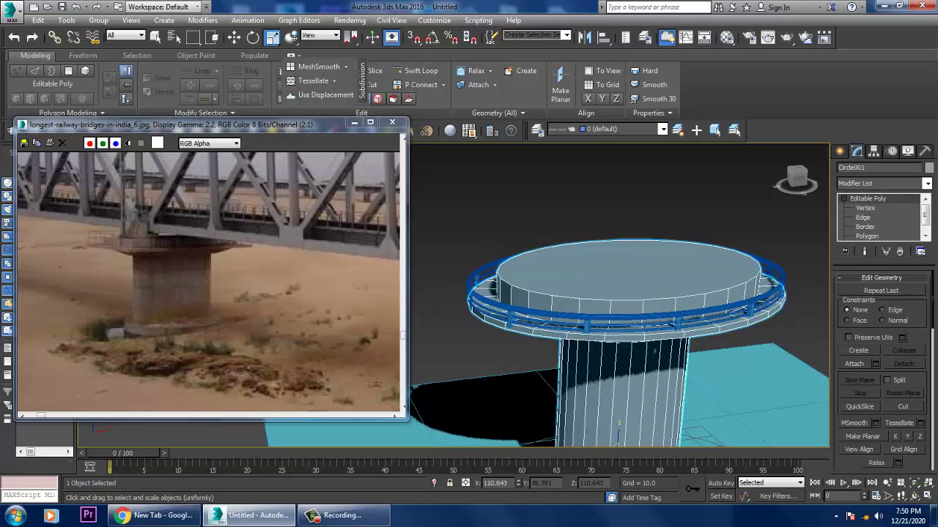
{"action": "key", "text": "4"}
{"action": "key", "text": "w"}
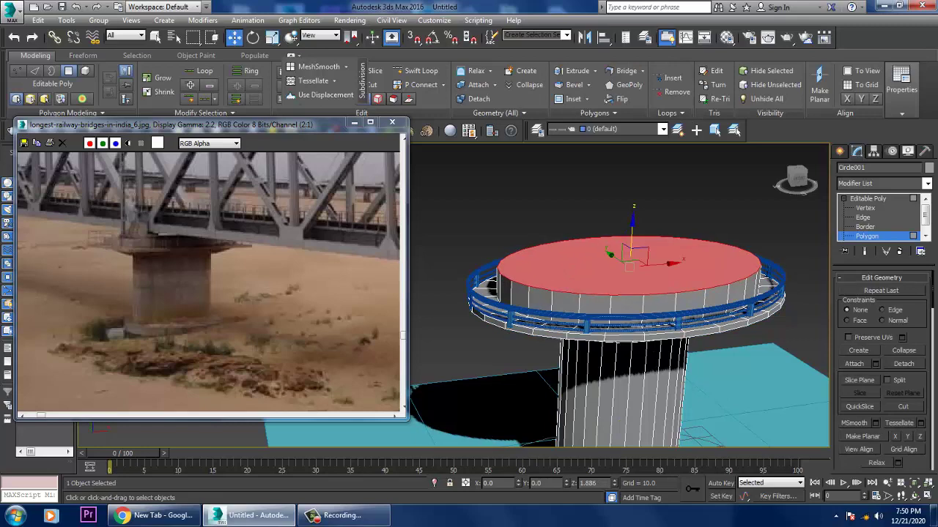
{"action": "middle_click_drag", "start_coordinate": [636, 293], "coordinate": [636, 301], "text": "alt"}
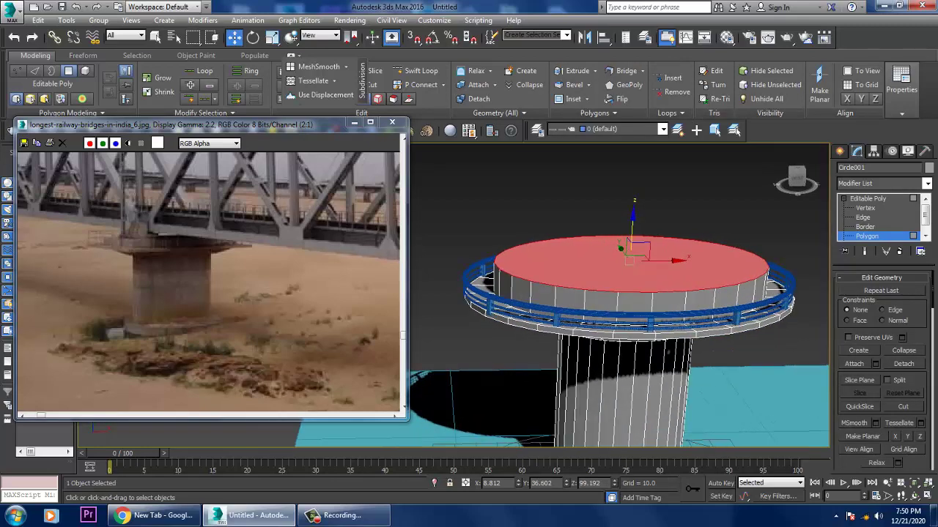
Step: Scale the ground plane along Y to stretch it into a long rectangle
{"action": "scroll", "coordinate": [619, 293], "scroll_direction": "down", "scroll_amount": 5}
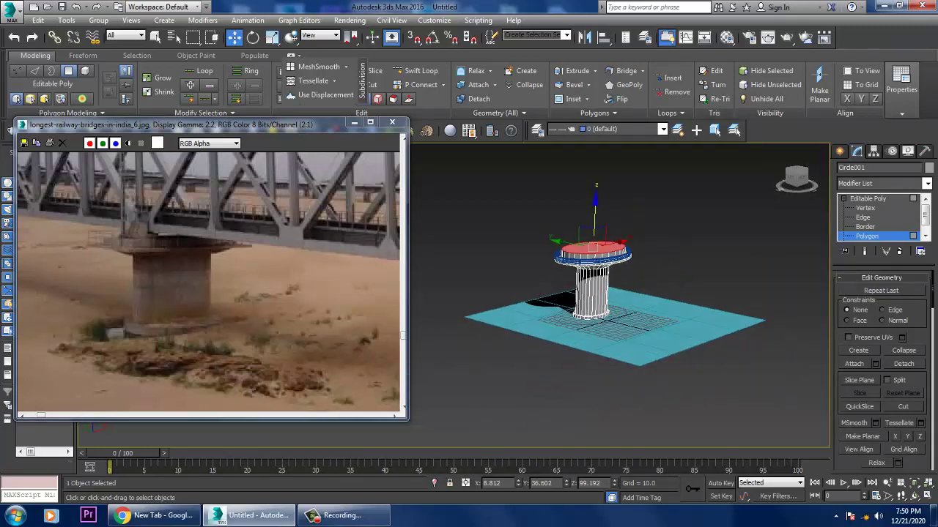
{"action": "left_click", "coordinate": [586, 333]}
{"action": "key", "text": "r"}
{"action": "left_click_drag", "start_coordinate": [608, 323], "coordinate": [659, 341]}
{"action": "key", "text": "w"}
Step: Move the pier, railing and circle together along Y to about 171.8 on the ground plane, and clear the selection
{"action": "key", "text": "ctrl+a"}
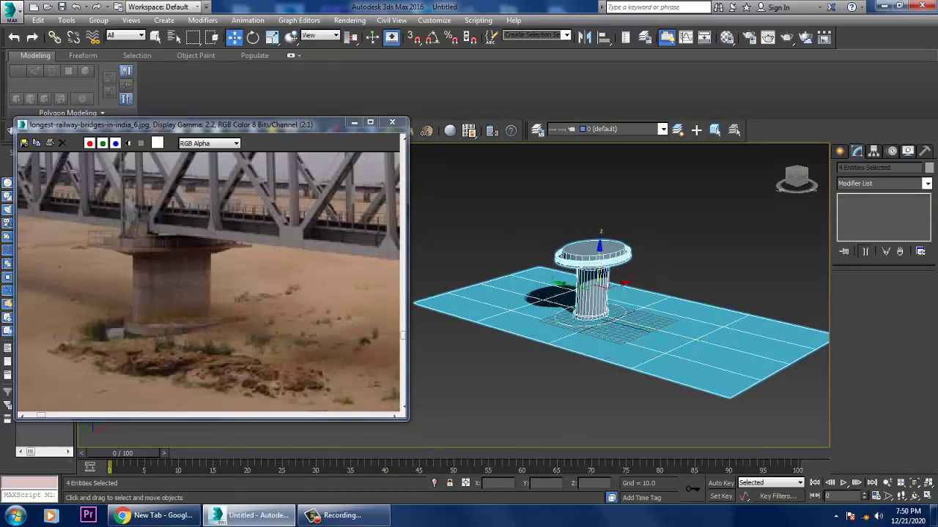
{"action": "left_click_drag", "start_coordinate": [787, 374], "coordinate": [787, 374], "text": "alt"}
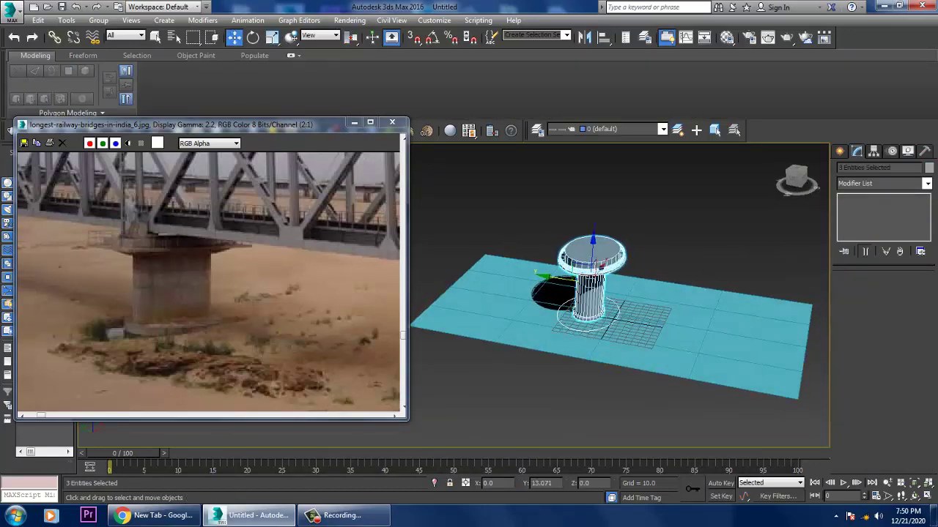
{"action": "left_click_drag", "start_coordinate": [579, 282], "coordinate": [504, 274]}
{"action": "scroll", "coordinate": [617, 342], "scroll_direction": "up", "scroll_amount": 5}
{"action": "key", "text": "ctrl+d"}
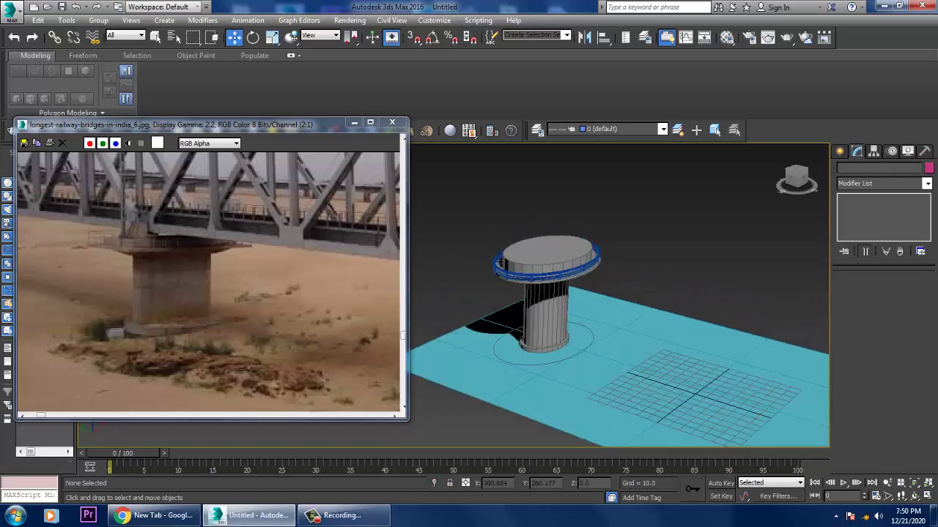
{"action": "scroll", "coordinate": [623, 293], "scroll_direction": "up", "scroll_amount": 4}
{"action": "scroll", "coordinate": [622, 293], "scroll_direction": "down", "scroll_amount": 3}
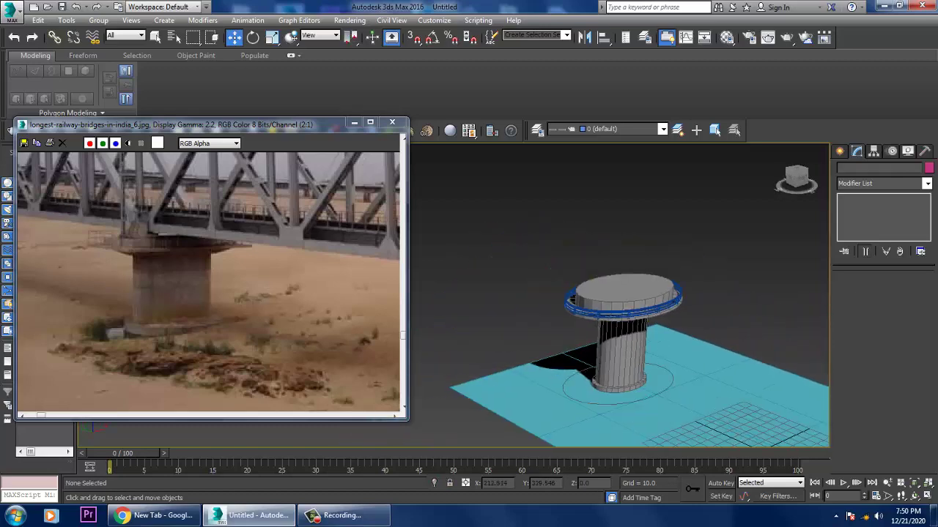
{"action": "left_click", "coordinate": [622, 297]}
{"action": "scroll", "coordinate": [623, 293], "scroll_direction": "up", "scroll_amount": 2}
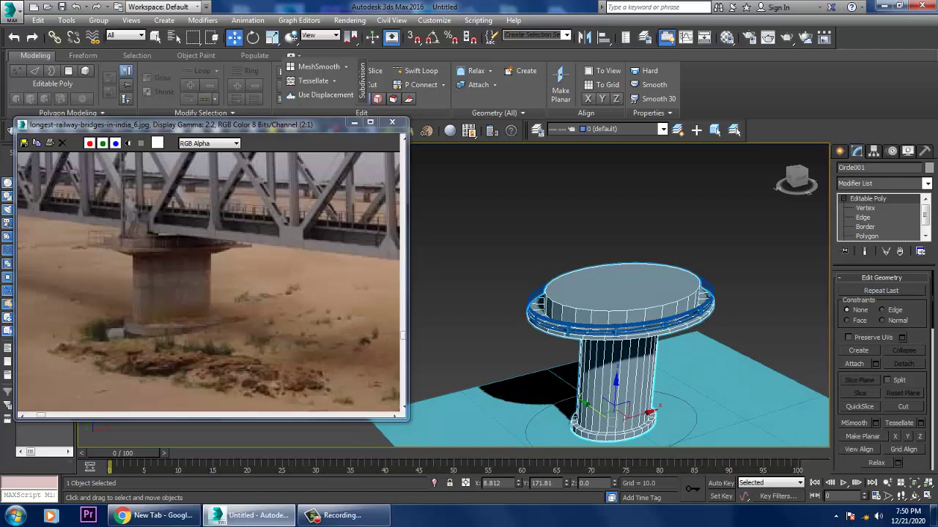
{"action": "scroll", "coordinate": [210, 283], "scroll_direction": "up", "scroll_amount": 2}
{"action": "scroll", "coordinate": [210, 283], "scroll_direction": "down", "scroll_amount": 2}
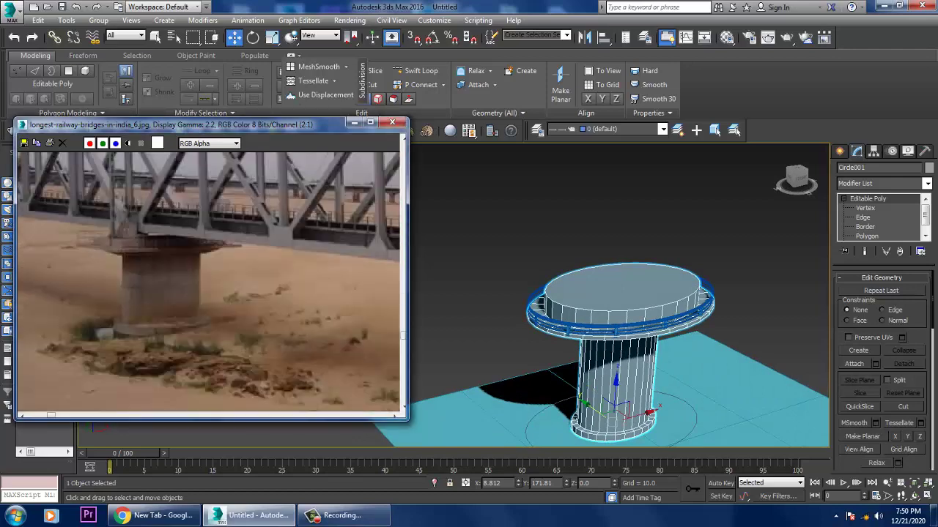
Step: Draw a closed L-shaped spline with a sloping outer side above the edge of the pier cap in the front view
{"action": "key", "text": "alt+w"}
{"action": "key", "text": "alt+w"}
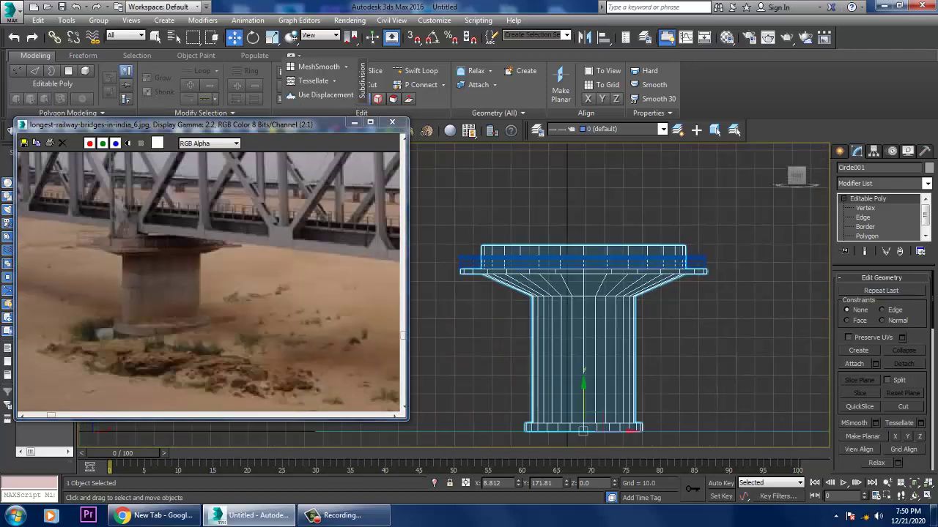
{"action": "left_click", "coordinate": [840, 151]}
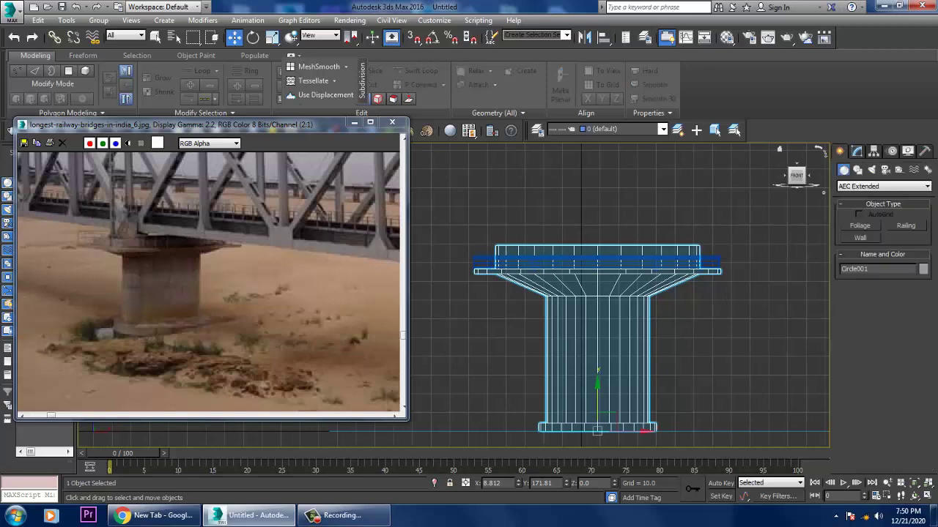
{"action": "left_click", "coordinate": [857, 151]}
{"action": "left_click", "coordinate": [861, 235]}
{"action": "scroll", "coordinate": [680, 388], "scroll_direction": "down", "scroll_amount": 3}
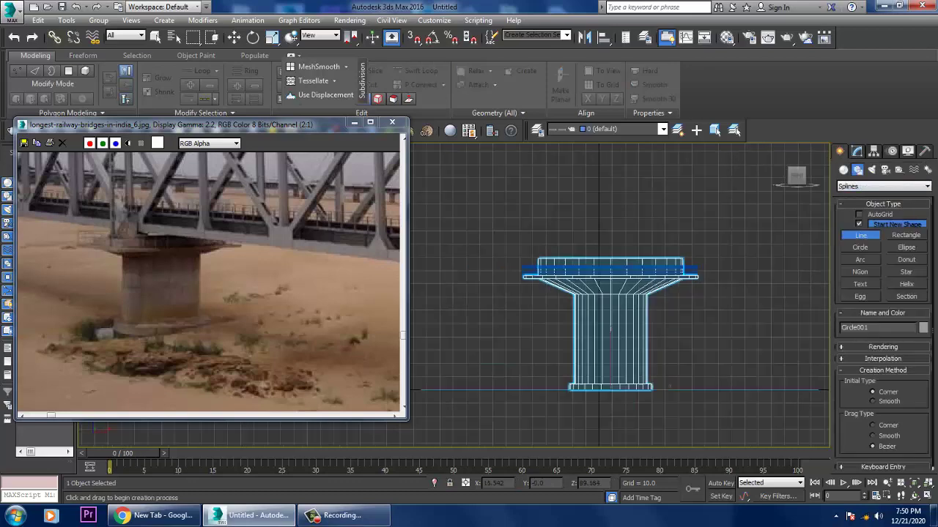
{"action": "scroll", "coordinate": [516, 254], "scroll_direction": "up", "scroll_amount": 2}
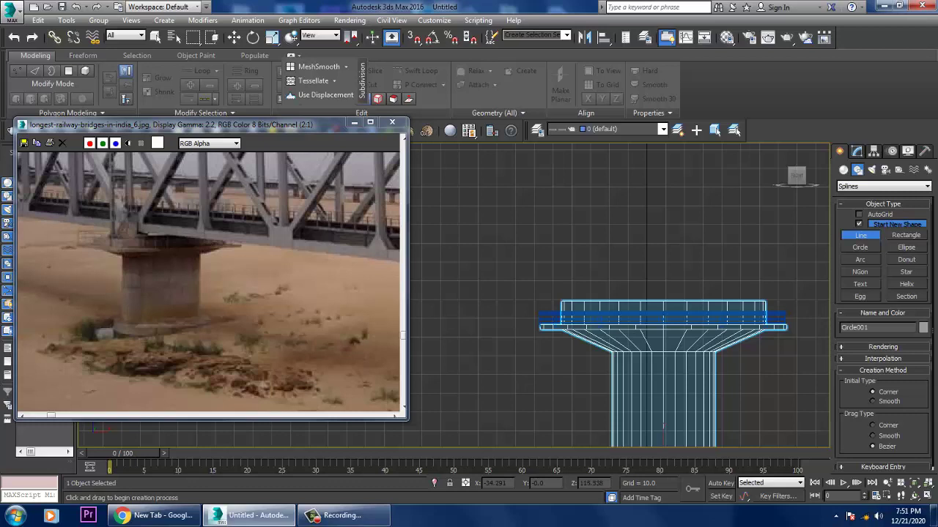
{"action": "left_click", "coordinate": [583, 271]}
{"action": "left_click", "coordinate": [583, 291]}
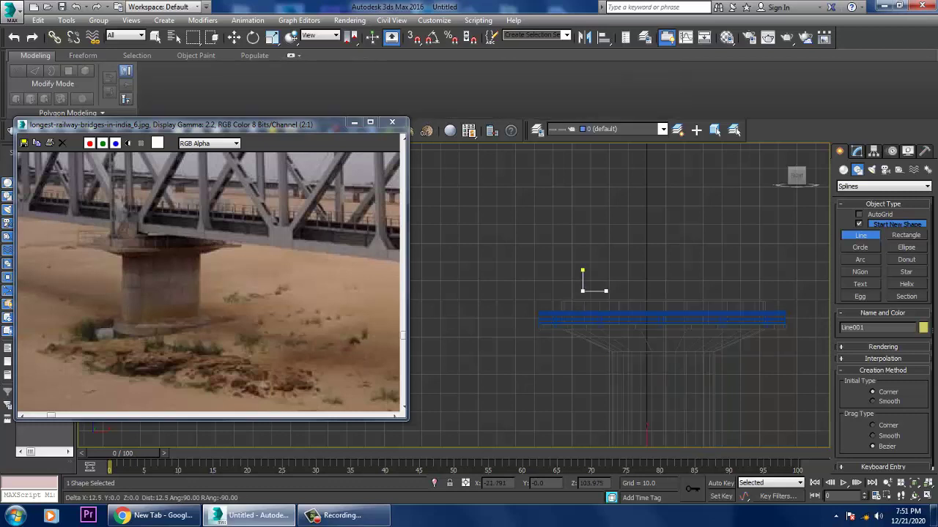
{"action": "left_click", "coordinate": [605, 291]}
{"action": "left_click", "coordinate": [605, 299]}
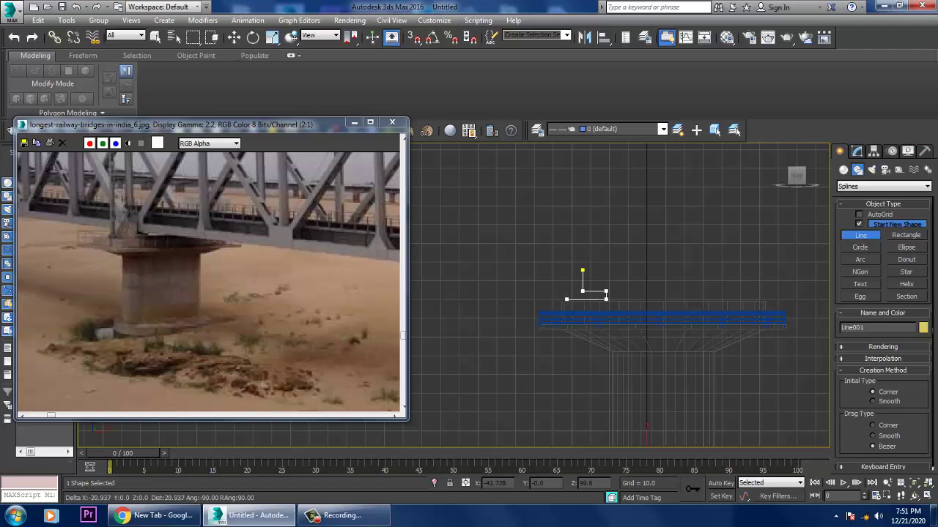
{"action": "left_click", "coordinate": [564, 299]}
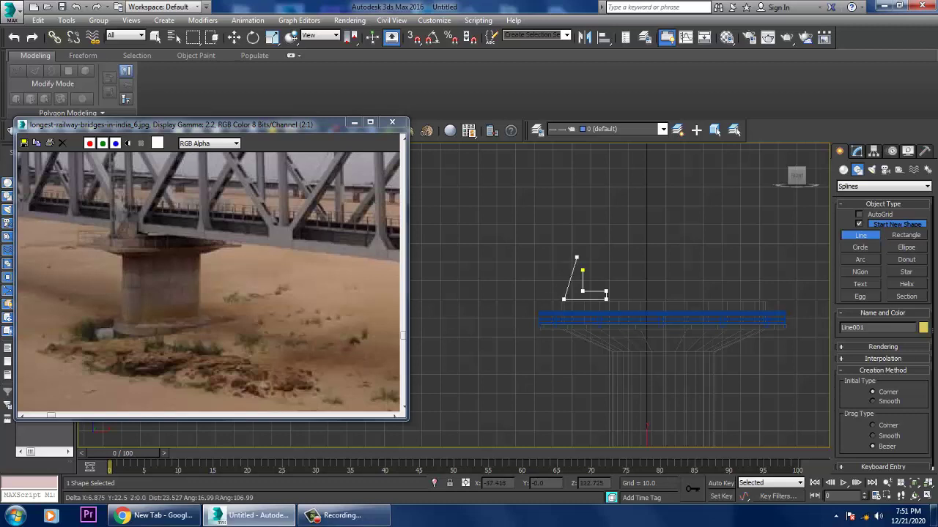
{"action": "left_click", "coordinate": [578, 251]}
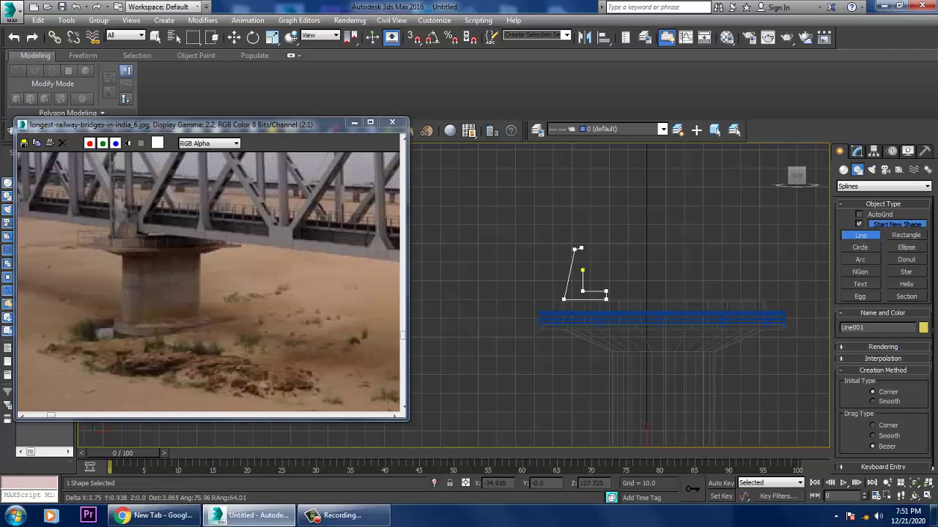
{"action": "left_click", "coordinate": [582, 272]}
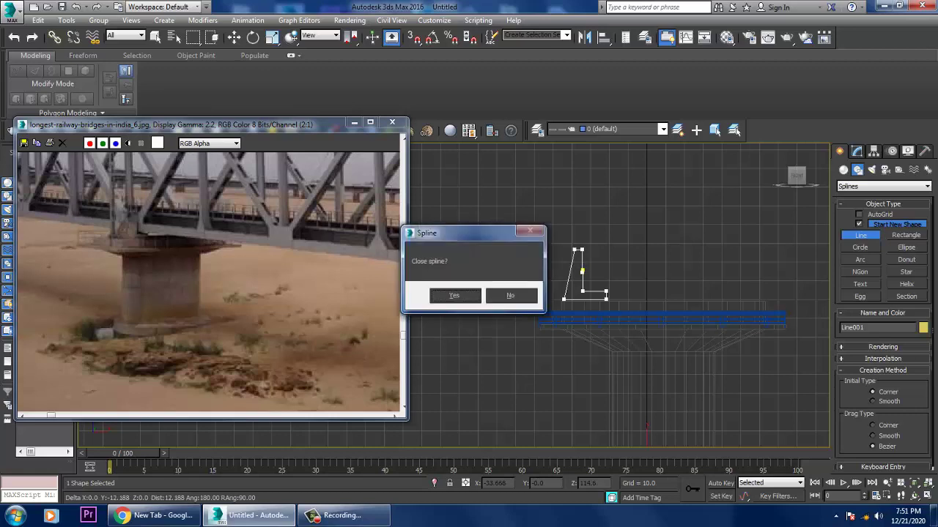
{"action": "left_click", "coordinate": [455, 296]}
Step: Leave vertex editing and shift the L-shaped profile slightly so its base lines up with the cap's top edge
{"action": "key", "text": "w"}
{"action": "scroll", "coordinate": [579, 271], "scroll_direction": "up", "scroll_amount": 2}
{"action": "left_click", "coordinate": [857, 151]}
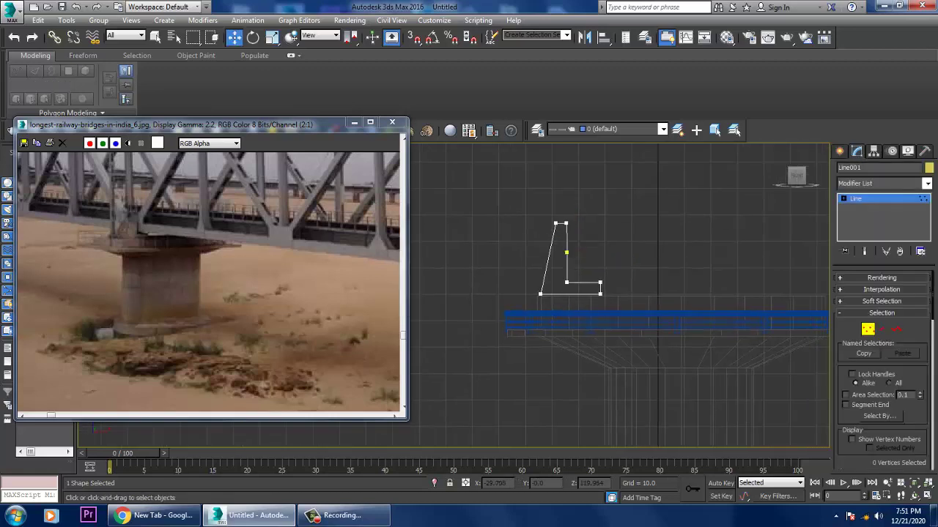
{"action": "key", "text": "1"}
{"action": "left_click_drag", "start_coordinate": [570, 263], "coordinate": [569, 266]}
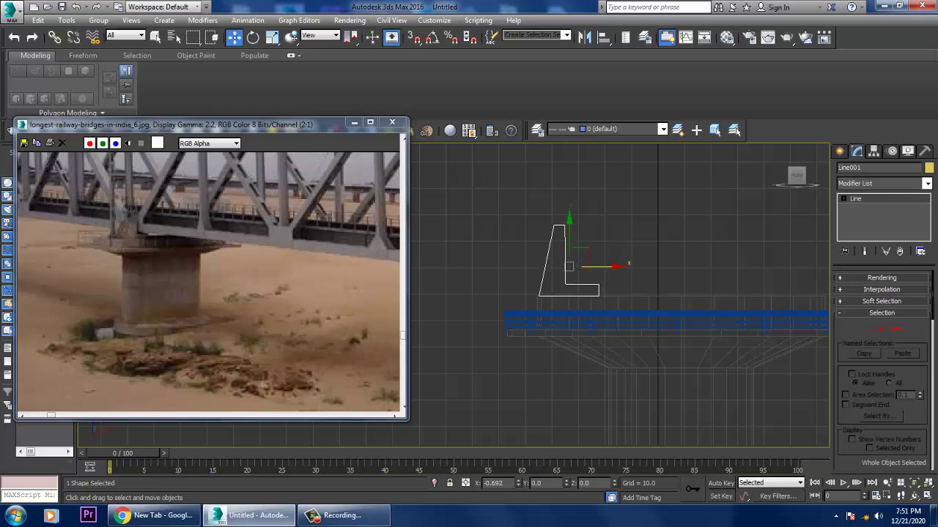
Step: Extrude the L-shaped profile by 4.5
{"action": "key", "text": "p"}
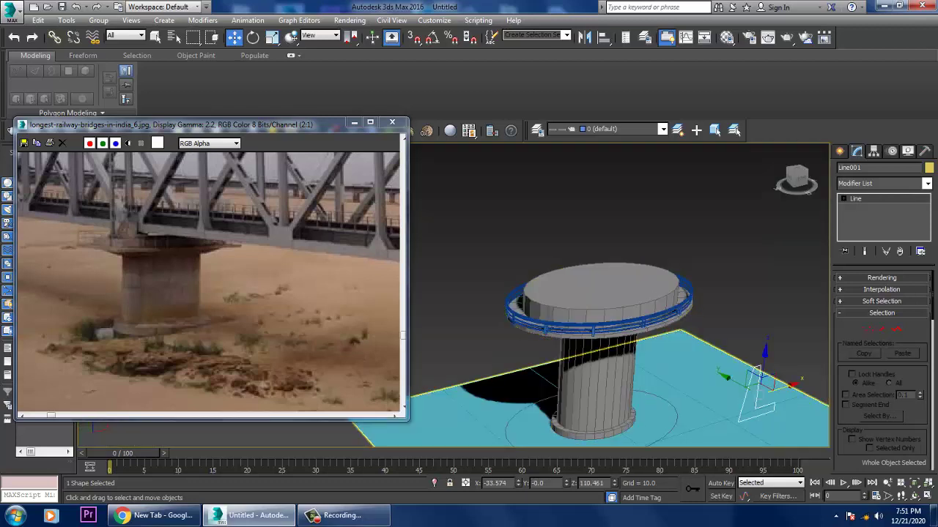
{"action": "left_click", "coordinate": [927, 183]}
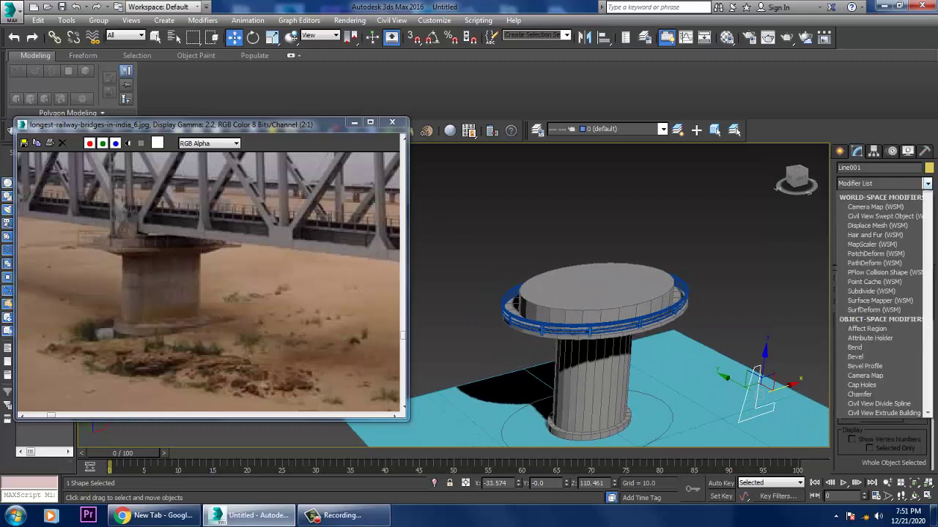
{"action": "key", "text": "e"}
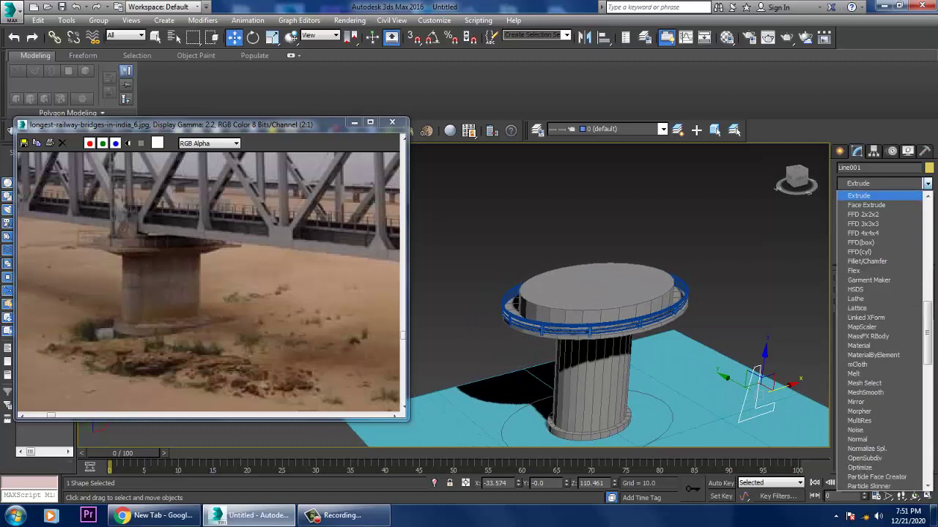
{"action": "key", "text": "Return"}
{"action": "left_click_drag", "start_coordinate": [914, 293], "coordinate": [914, 288]}
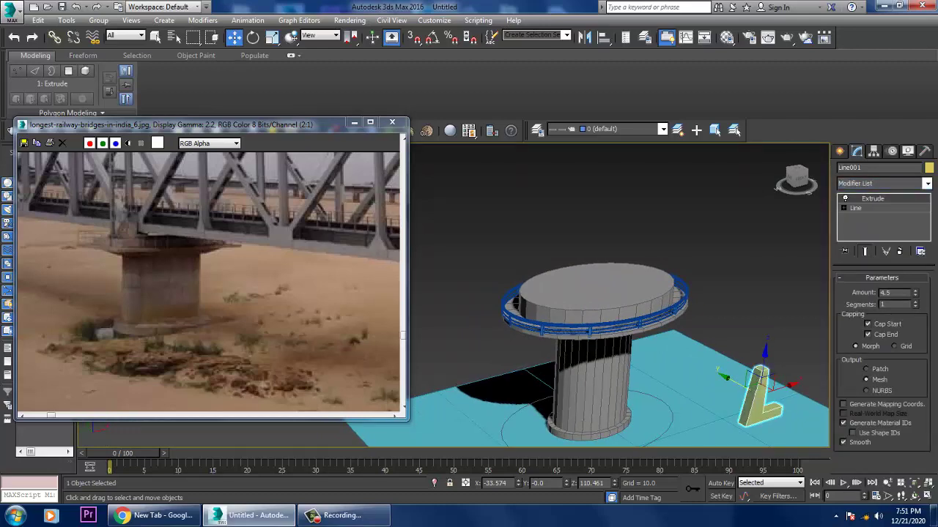
Step: Move the L-shaped bracket along Y to about 174.8 onto the pier cap and lower it to about Z 108.9
{"action": "left_click_drag", "start_coordinate": [740, 377], "coordinate": [517, 268]}
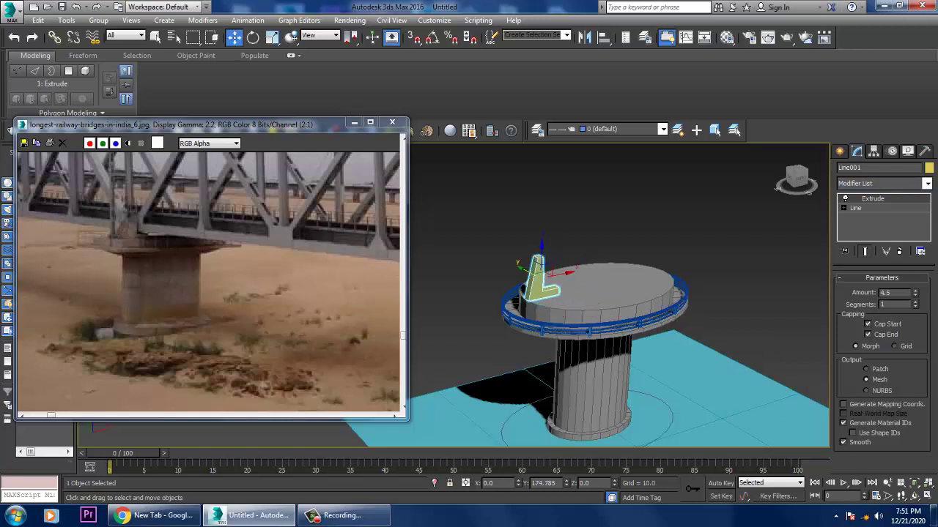
{"action": "scroll", "coordinate": [556, 293], "scroll_direction": "up", "scroll_amount": 5}
{"action": "scroll", "coordinate": [557, 293], "scroll_direction": "down", "scroll_amount": 4}
{"action": "key", "text": "r"}
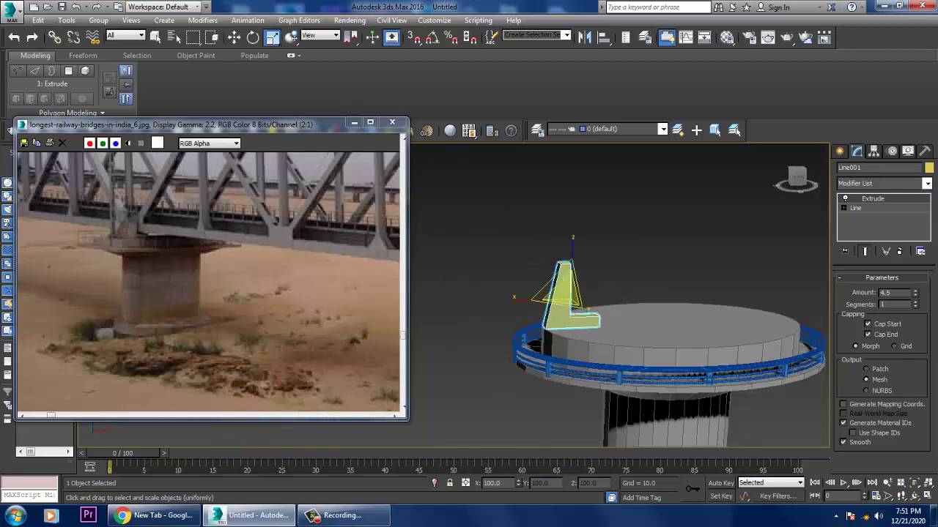
{"action": "key", "text": "w"}
{"action": "left_click_drag", "start_coordinate": [572, 256], "coordinate": [572, 261]}
{"action": "scroll", "coordinate": [573, 262], "scroll_direction": "down", "scroll_amount": 3}
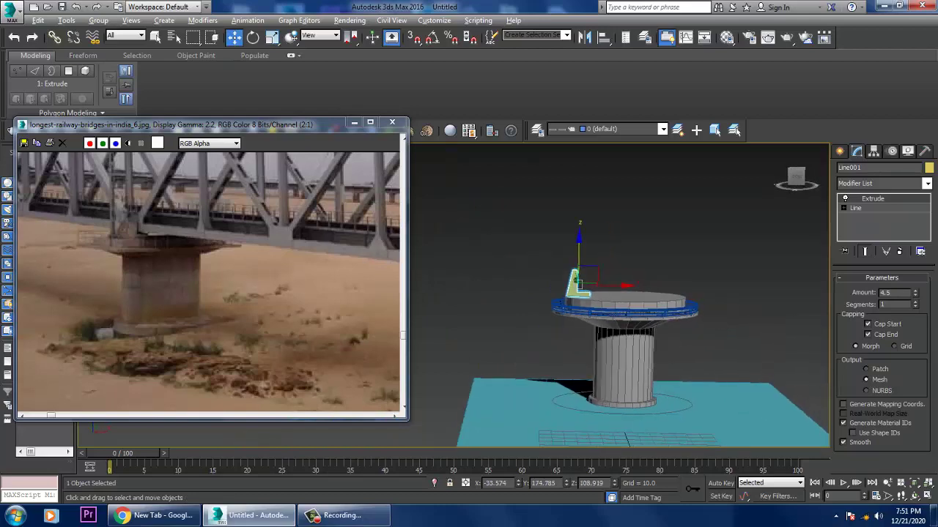
{"action": "scroll", "coordinate": [572, 261], "scroll_direction": "up", "scroll_amount": 3}
Step: Increase the bracket's extrusion amount to 15 and reposition it on the cap at about X -32.6, Y 178.2
{"action": "middle_click_drag", "start_coordinate": [572, 262], "coordinate": [561, 304], "text": "alt"}
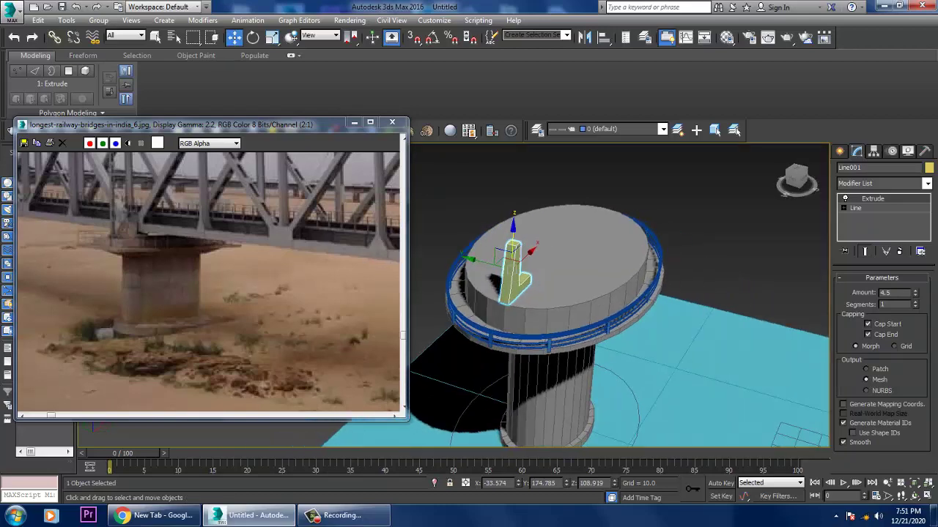
{"action": "left_click_drag", "start_coordinate": [914, 292], "coordinate": [914, 271]}
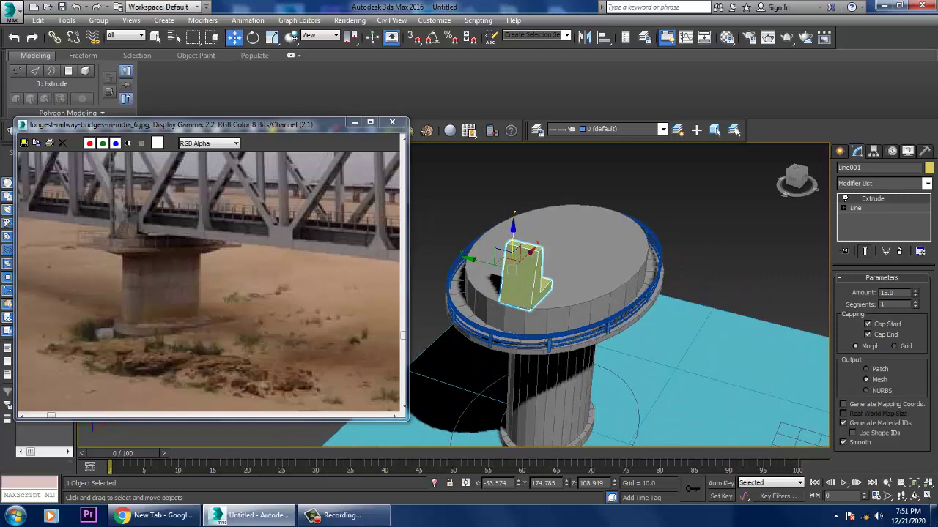
{"action": "middle_click_drag", "start_coordinate": [586, 293], "coordinate": [616, 293], "text": "alt"}
{"action": "left_click_drag", "start_coordinate": [469, 272], "coordinate": [460, 272]}
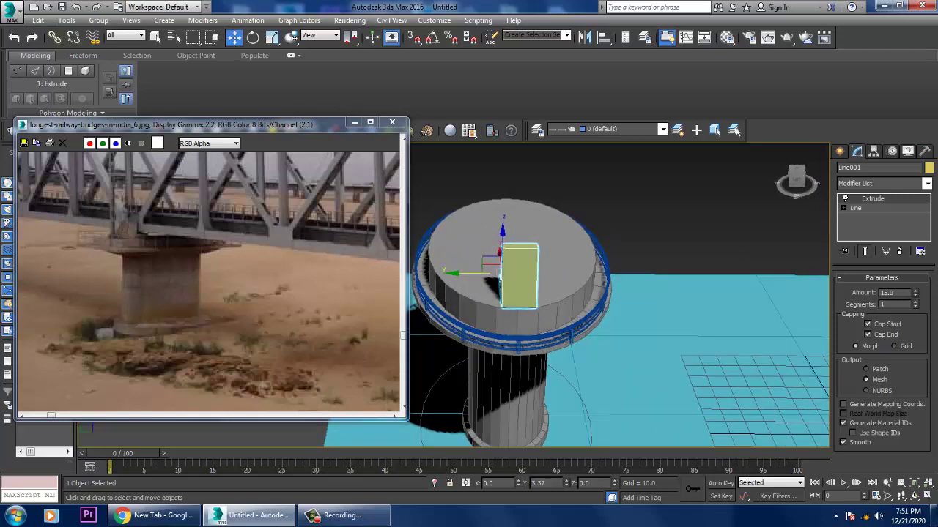
{"action": "middle_click_drag", "start_coordinate": [557, 278], "coordinate": [549, 267], "text": "alt"}
{"action": "scroll", "coordinate": [549, 267], "scroll_direction": "up", "scroll_amount": 2}
{"action": "left_click_drag", "start_coordinate": [542, 267], "coordinate": [550, 268]}
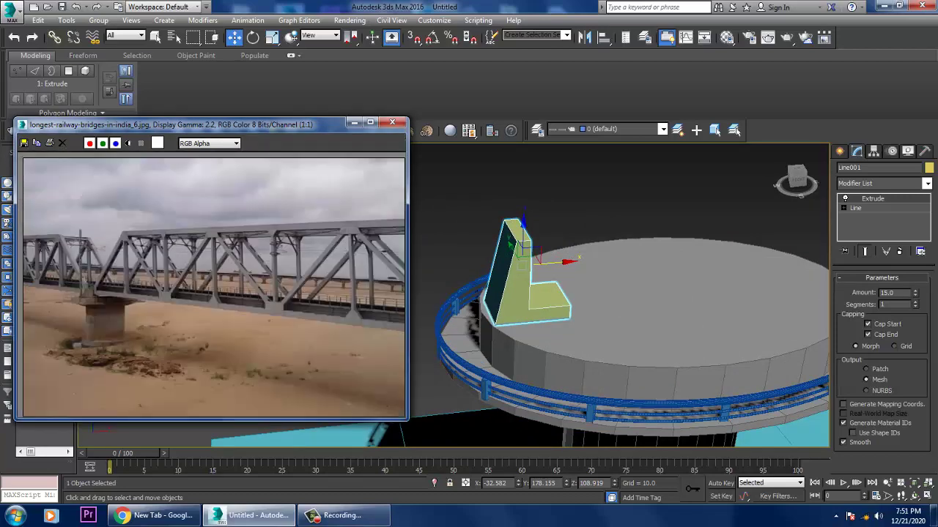
Step: Copy the pier, railing and bracket together along Y to the opposite end of the ground plane as one copy
{"action": "scroll", "coordinate": [619, 293], "scroll_direction": "down", "scroll_amount": 5}
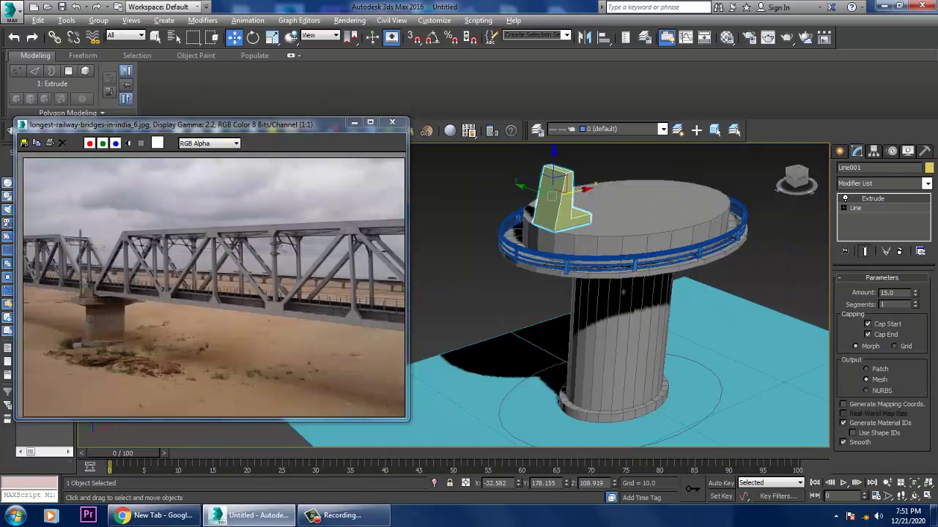
{"action": "middle_click_drag", "start_coordinate": [619, 293], "coordinate": [597, 282], "text": "alt"}
{"action": "key", "text": "ctrl+a"}
{"action": "mouse_move", "coordinate": [535, 273]}
{"action": "left_mouse_down", "text": "shift"}
{"action": "mouse_move", "coordinate": [663, 282]}
{"action": "mouse_move", "coordinate": [780, 307]}
{"action": "left_mouse_up", "text": "shift"}
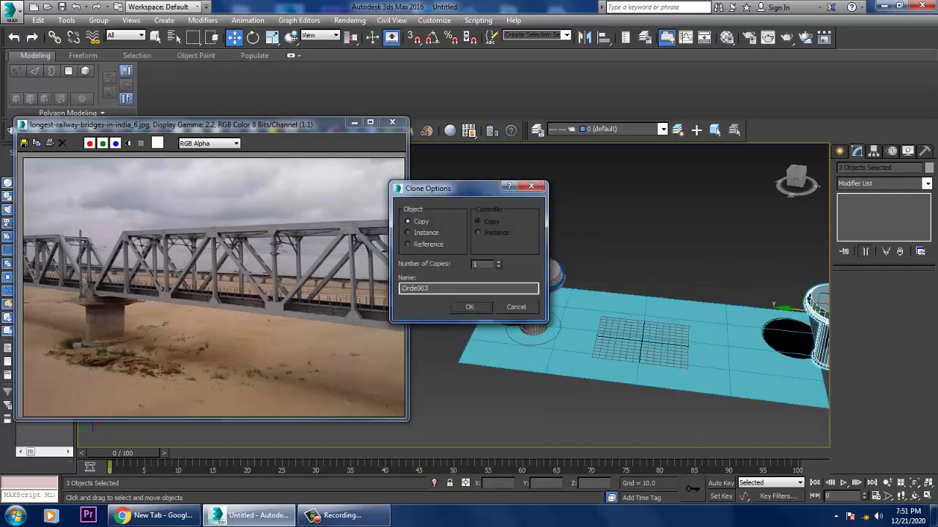
{"action": "left_click", "coordinate": [471, 308]}
Step: Draw a straight line in the top view along Y through both brackets, extending beyond both piers
{"action": "key", "text": "alt+w"}
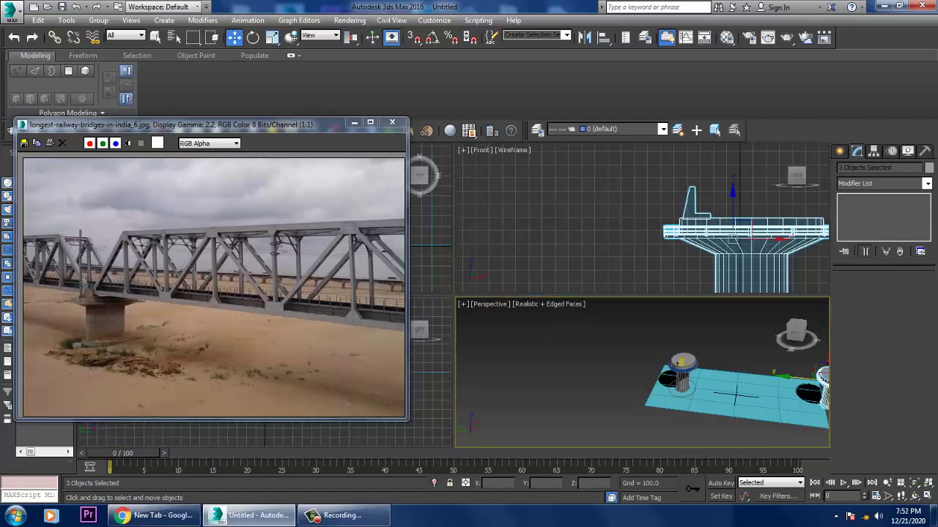
{"action": "left_click", "coordinate": [431, 220]}
{"action": "key", "text": "alt+w"}
{"action": "scroll", "coordinate": [589, 249], "scroll_direction": "up", "scroll_amount": 3}
{"action": "middle_click_drag", "start_coordinate": [600, 293], "coordinate": [587, 322]}
{"action": "left_click", "coordinate": [839, 151]}
{"action": "left_click", "coordinate": [860, 235]}
{"action": "left_click", "coordinate": [563, 166]}
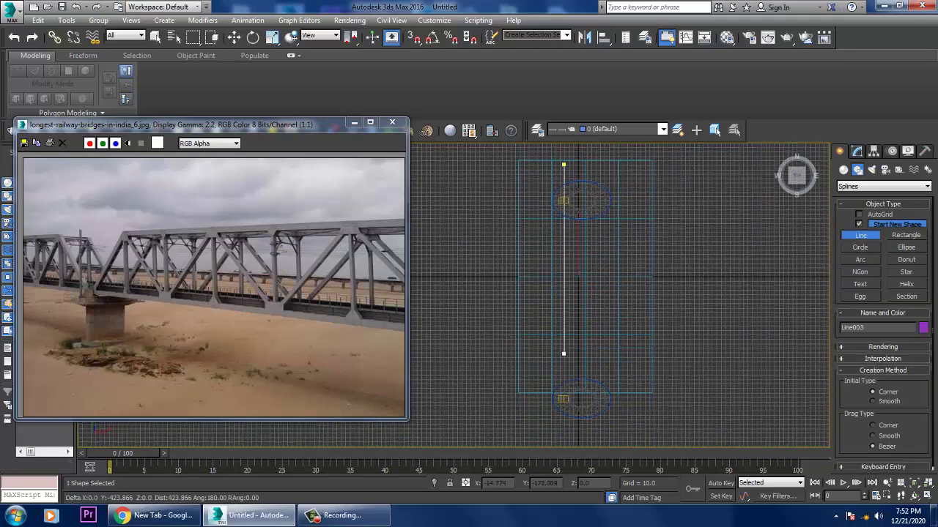
{"action": "left_click", "coordinate": [564, 442]}
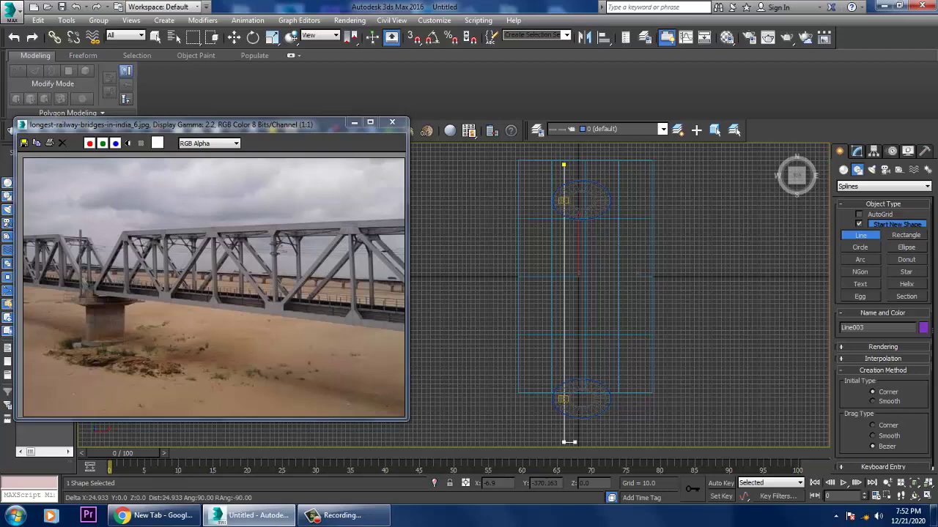
{"action": "right_click", "coordinate": [564, 443]}
{"action": "right_click", "coordinate": [563, 443]}
Step: Raise the line along Z to about 106.1 so it runs across the tops of both piers
{"action": "key", "text": "p"}
{"action": "scroll", "coordinate": [659, 344], "scroll_direction": "up", "scroll_amount": 3}
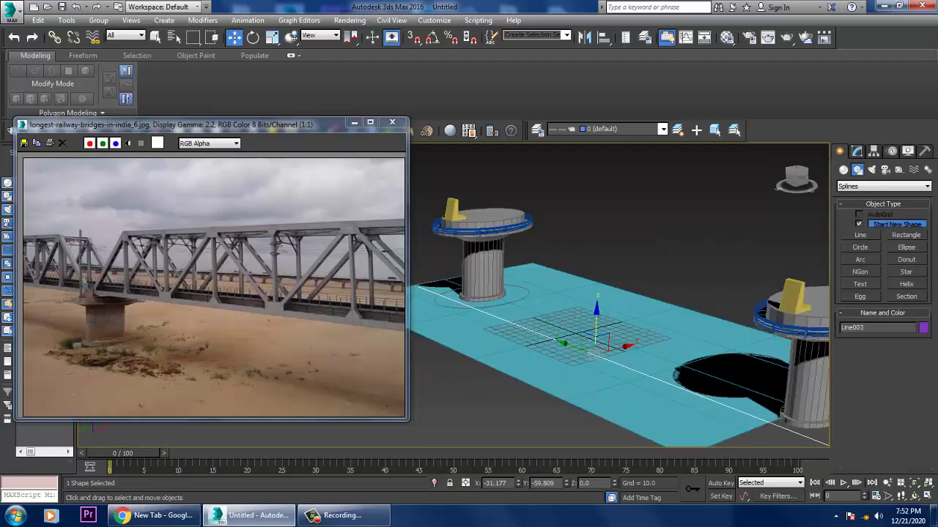
{"action": "middle_click_drag", "start_coordinate": [659, 344], "coordinate": [612, 343]}
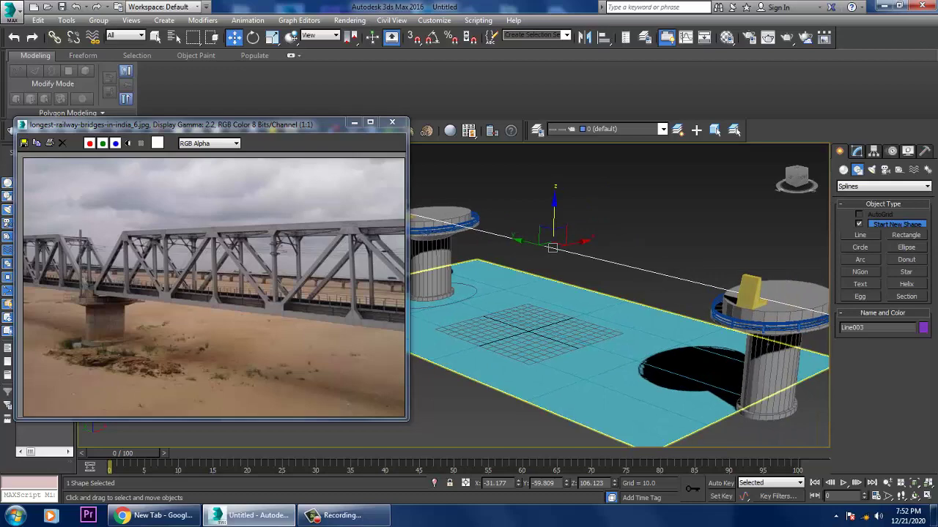
Step: Try a Sweep modifier with the built-in Tube section on the line running across the piers
{"action": "left_click", "coordinate": [856, 151]}
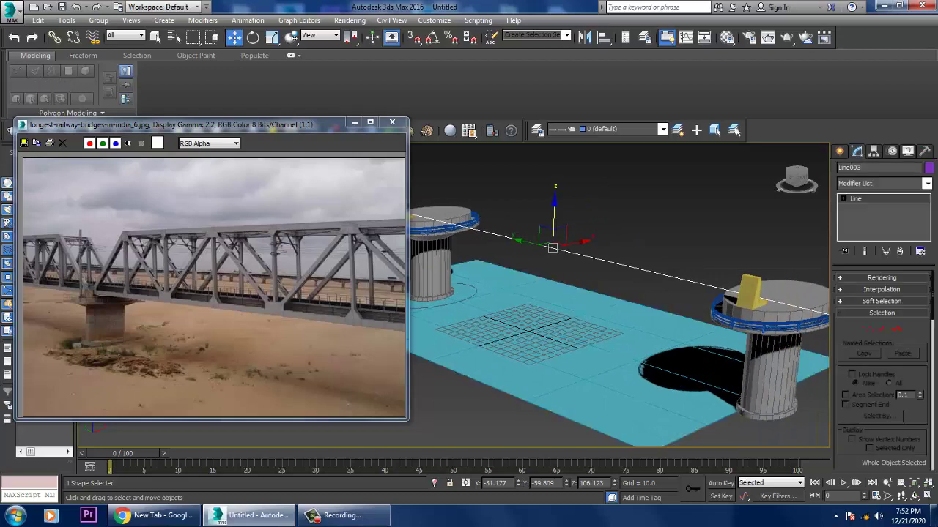
{"action": "left_click", "coordinate": [926, 183]}
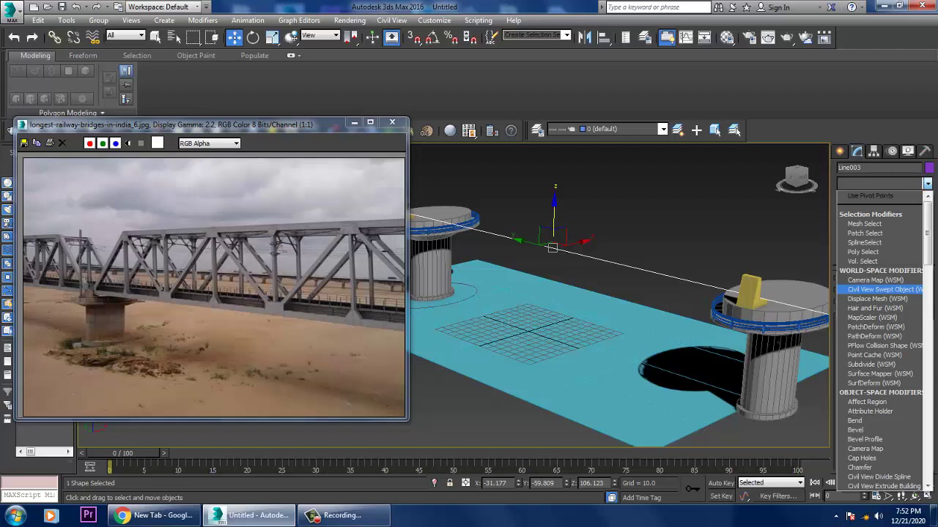
{"action": "type", "text": "sw"}
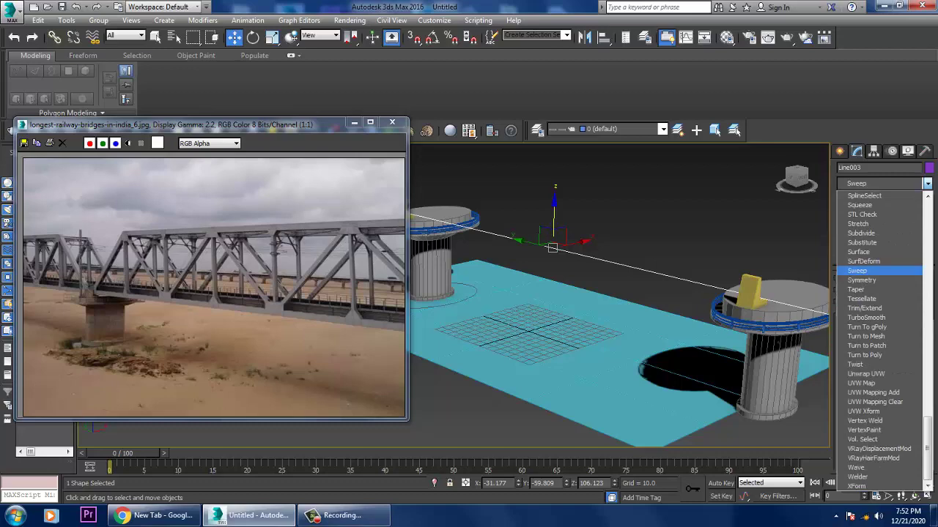
{"action": "key", "text": "Return"}
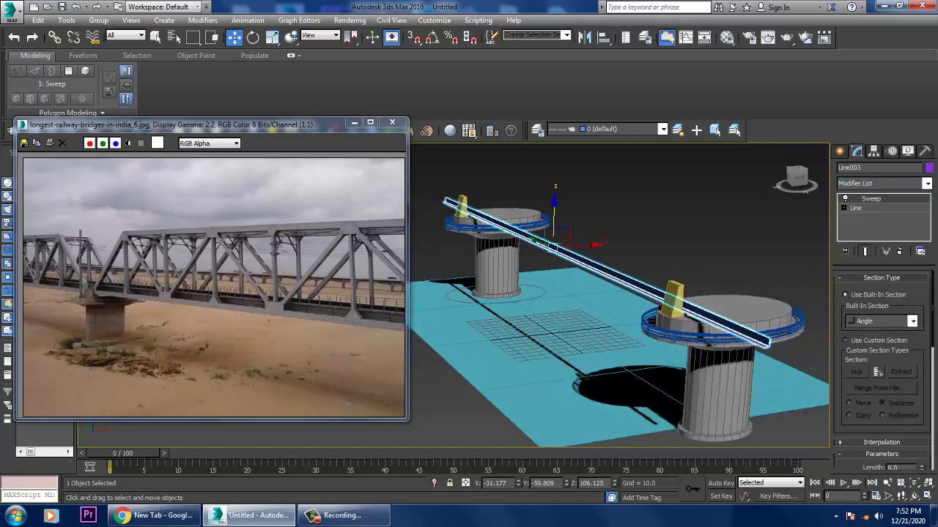
{"action": "scroll", "coordinate": [733, 315], "scroll_direction": "up", "scroll_amount": 3}
{"action": "left_click", "coordinate": [912, 321]}
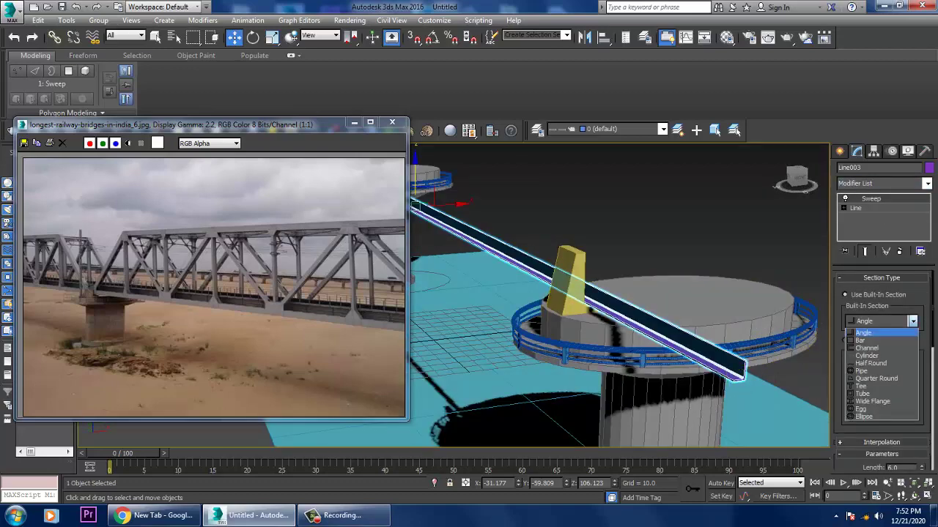
{"action": "left_click", "coordinate": [865, 393]}
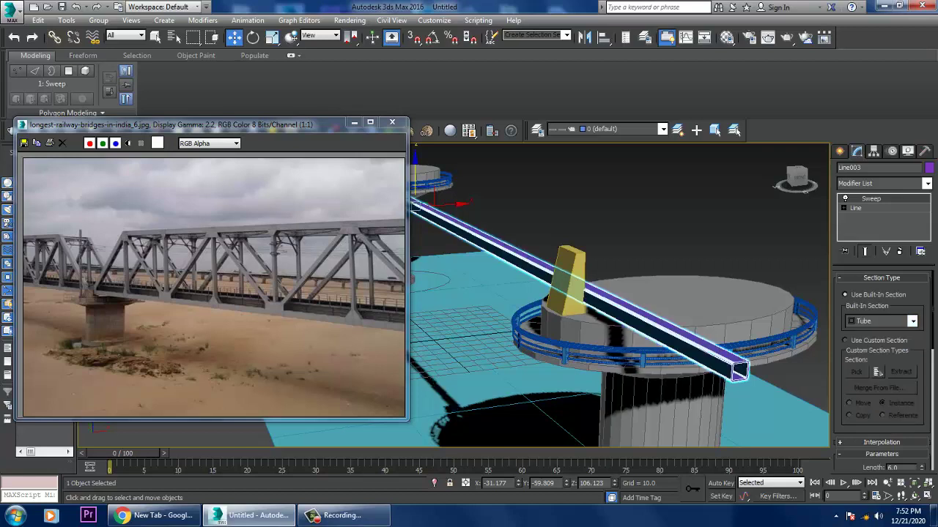
{"action": "left_click", "coordinate": [912, 321]}
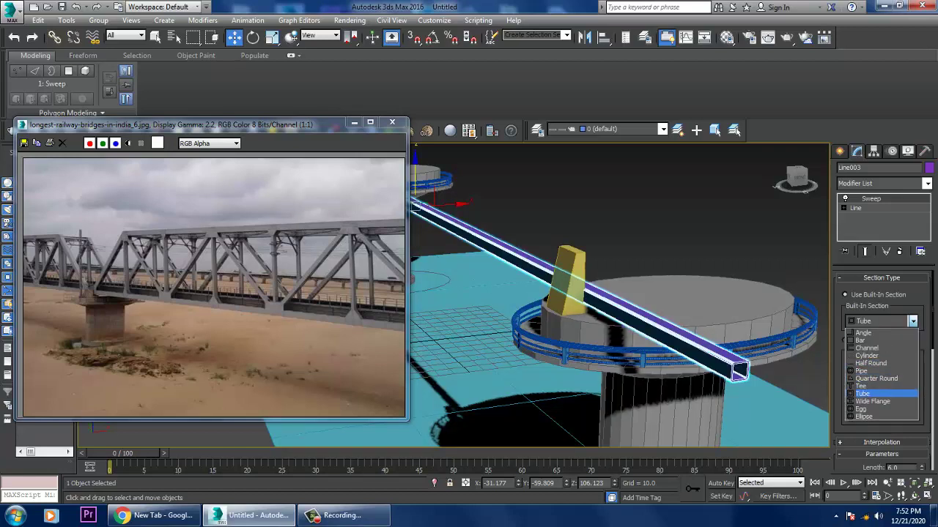
{"action": "key", "text": "Return"}
Step: Remove the Sweep modifier and delete the line spanning the piers
{"action": "middle_click_drag", "start_coordinate": [616, 293], "coordinate": [710, 281], "text": "alt"}
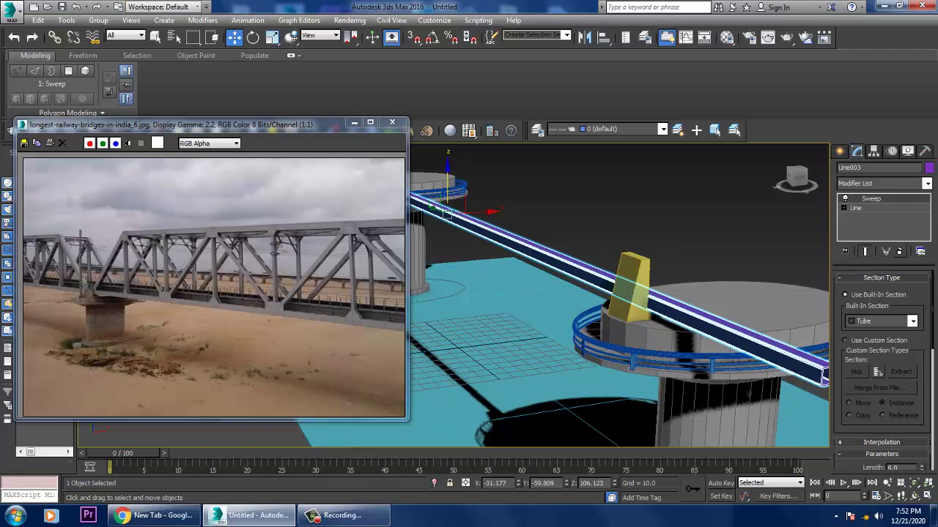
{"action": "left_click", "coordinate": [900, 252]}
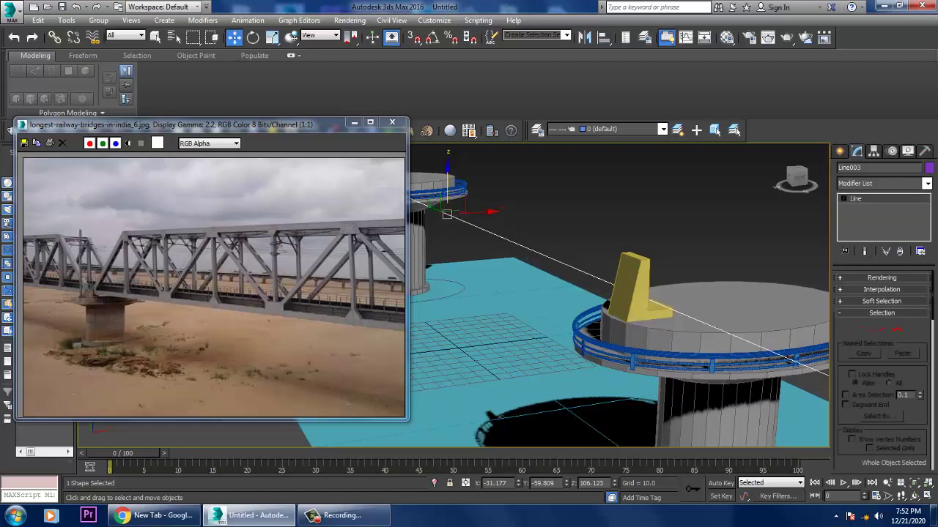
{"action": "key", "text": "ctrl+d"}
Step: Draw an upright rectangle in the front view in the bracket's inner corner, positioned at about X -27.9, Z 111.1
{"action": "key", "text": "alt+w"}
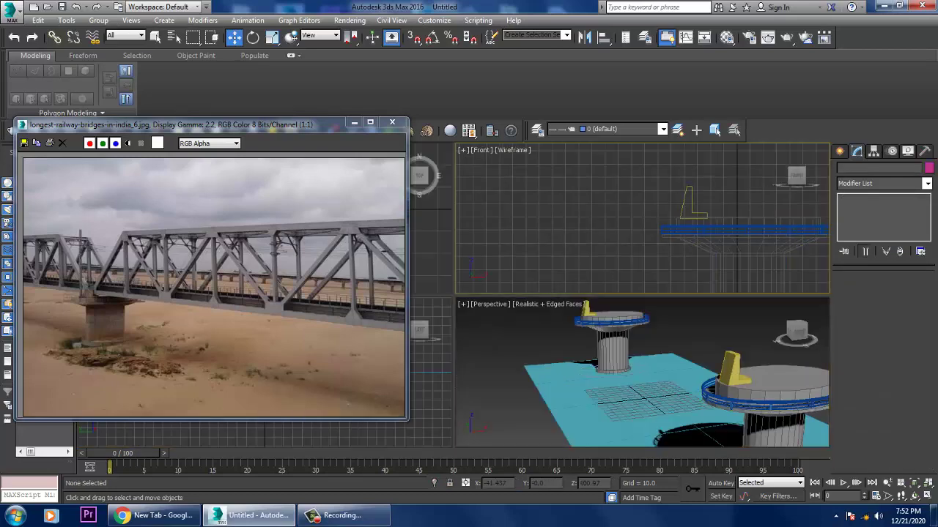
{"action": "key", "text": "alt+w"}
{"action": "left_click", "coordinate": [840, 151]}
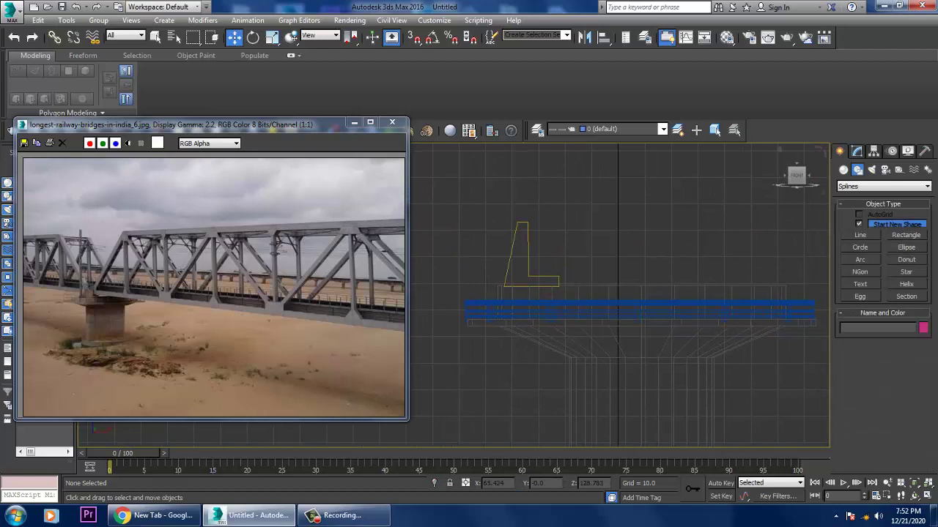
{"action": "left_click", "coordinate": [906, 234]}
{"action": "scroll", "coordinate": [483, 265], "scroll_direction": "up", "scroll_amount": 3}
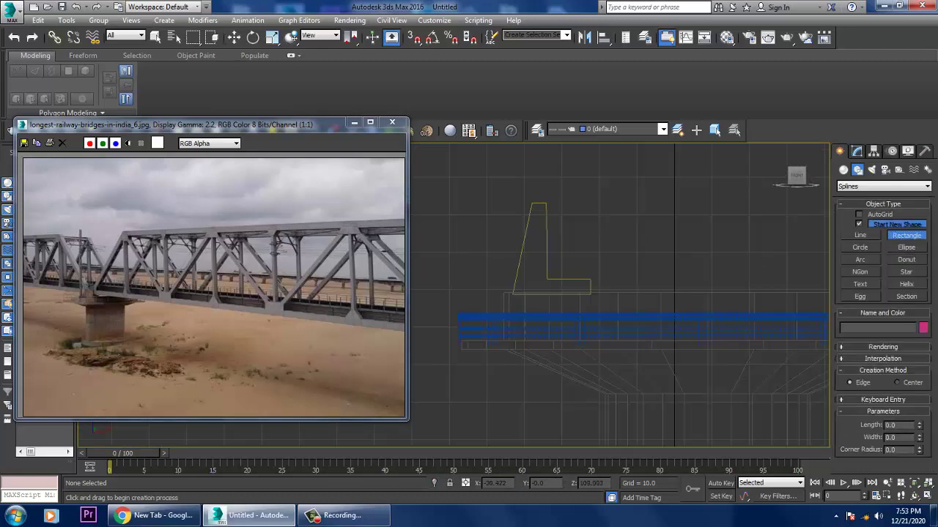
{"action": "left_click_drag", "start_coordinate": [553, 219], "coordinate": [596, 277]}
{"action": "key", "text": "w"}
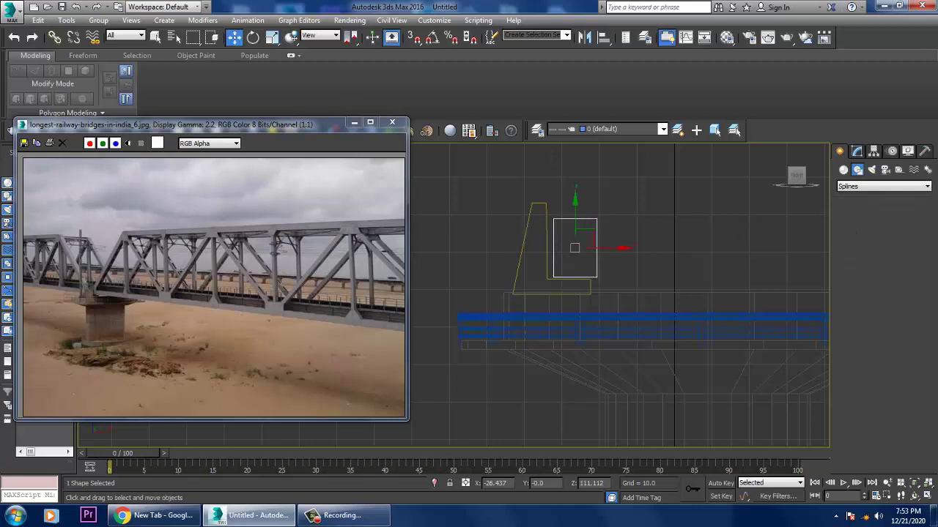
Step: Extrude the rectangle by 599.5 to form a long girder
{"action": "key", "text": "alt+w"}
{"action": "key", "text": "alt+w"}
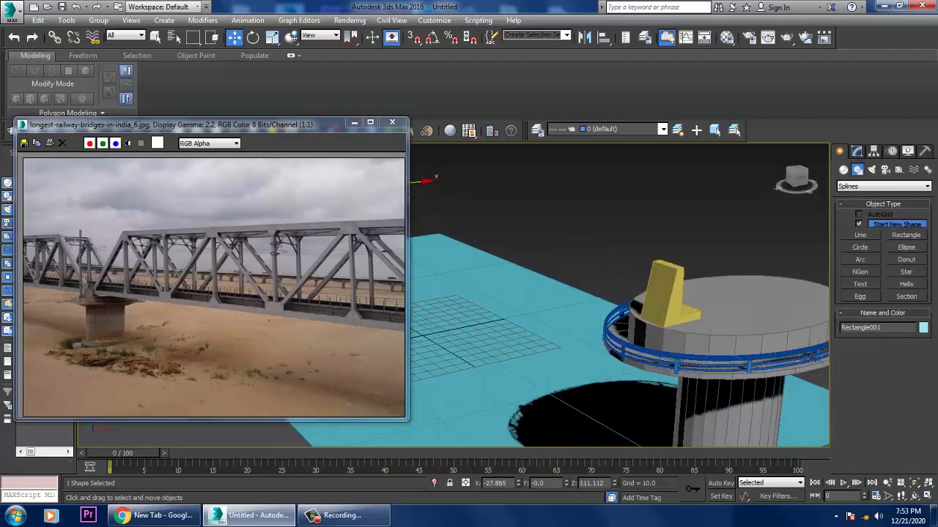
{"action": "left_click", "coordinate": [857, 151]}
{"action": "left_click", "coordinate": [927, 183]}
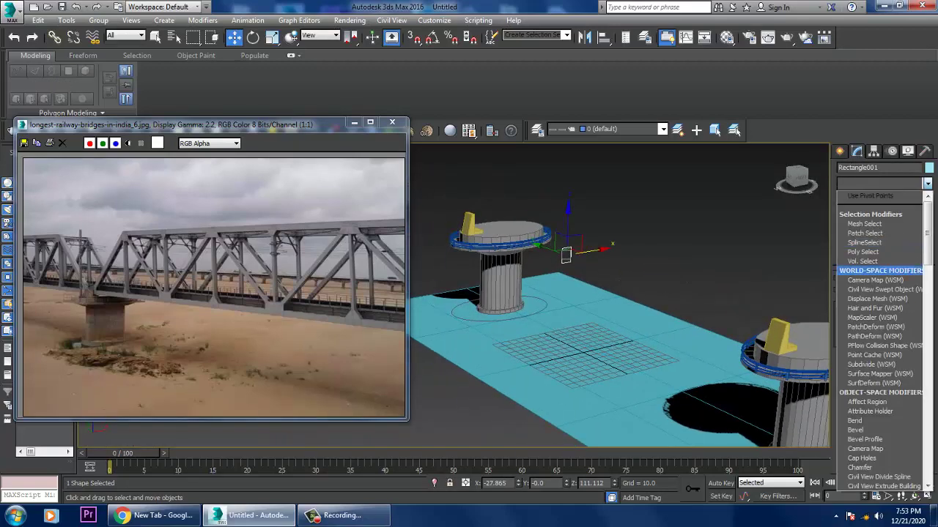
{"action": "key", "text": "e"}
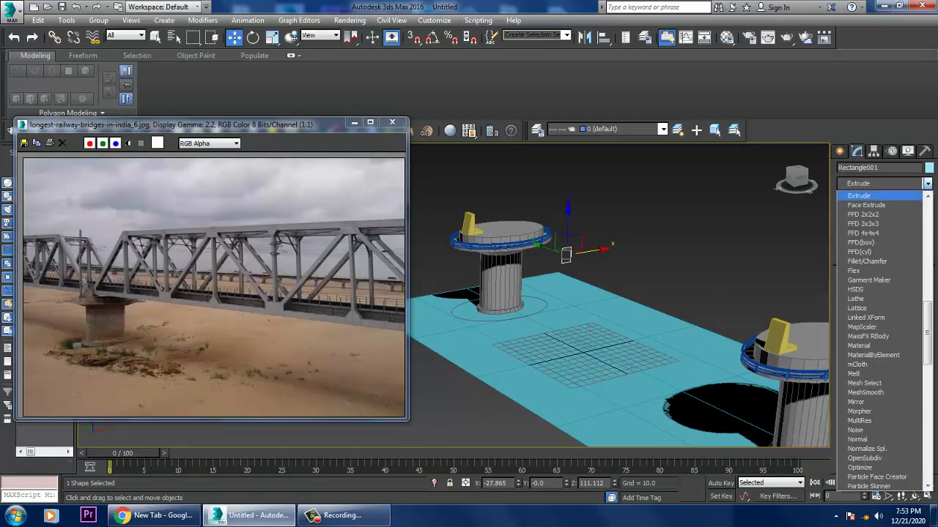
{"action": "key", "text": "Return"}
{"action": "left_click_drag", "start_coordinate": [915, 292], "coordinate": [914, 257]}
Step: Move the girder along Y to about 237.1 and lower it to about Z 107.0 so it spans both piers
{"action": "middle_click_drag", "start_coordinate": [619, 293], "coordinate": [564, 301], "text": "alt"}
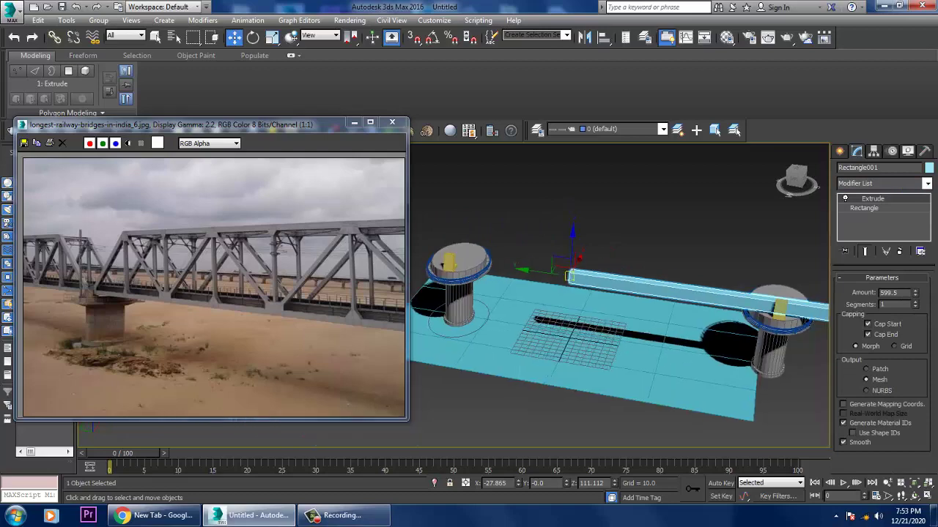
{"action": "left_click_drag", "start_coordinate": [549, 265], "coordinate": [400, 241]}
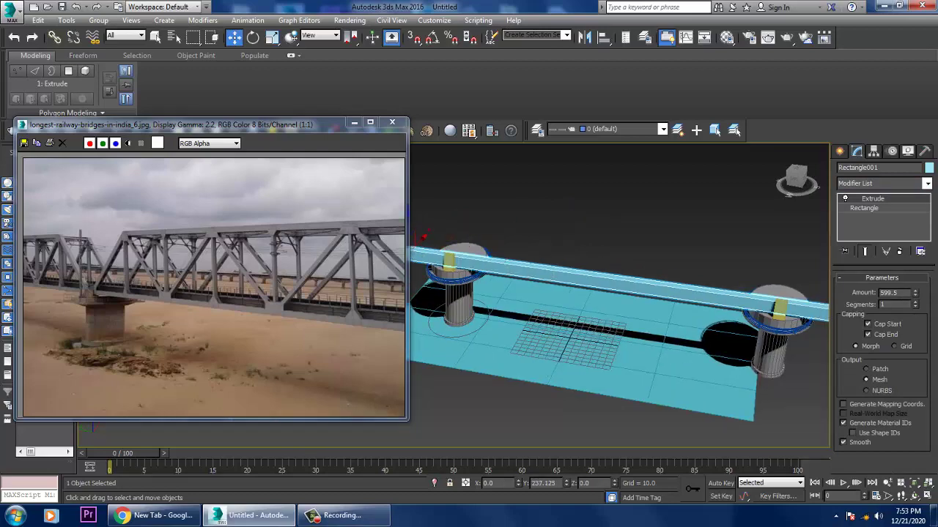
{"action": "middle_click_drag", "start_coordinate": [422, 238], "coordinate": [513, 245], "text": "alt"}
{"action": "left_click_drag", "start_coordinate": [513, 245], "coordinate": [555, 213]}
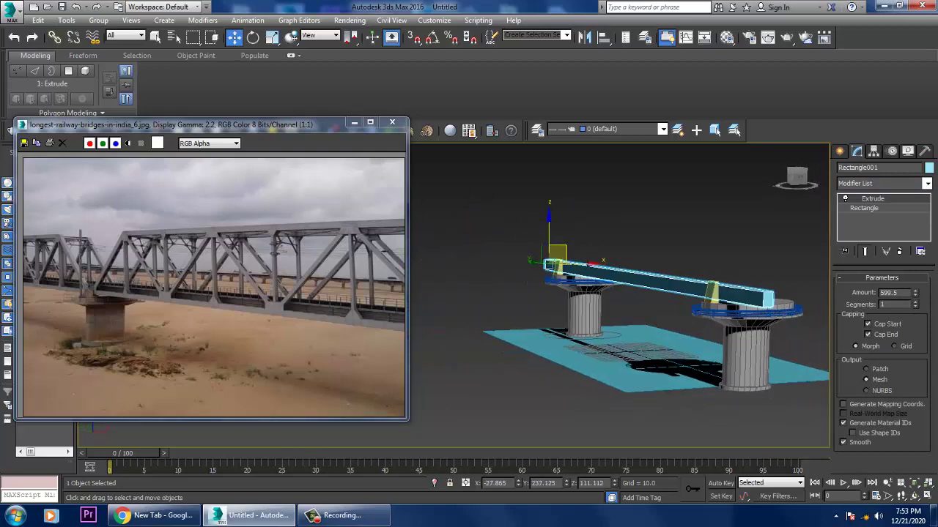
{"action": "scroll", "coordinate": [554, 259], "scroll_direction": "up", "scroll_amount": 3}
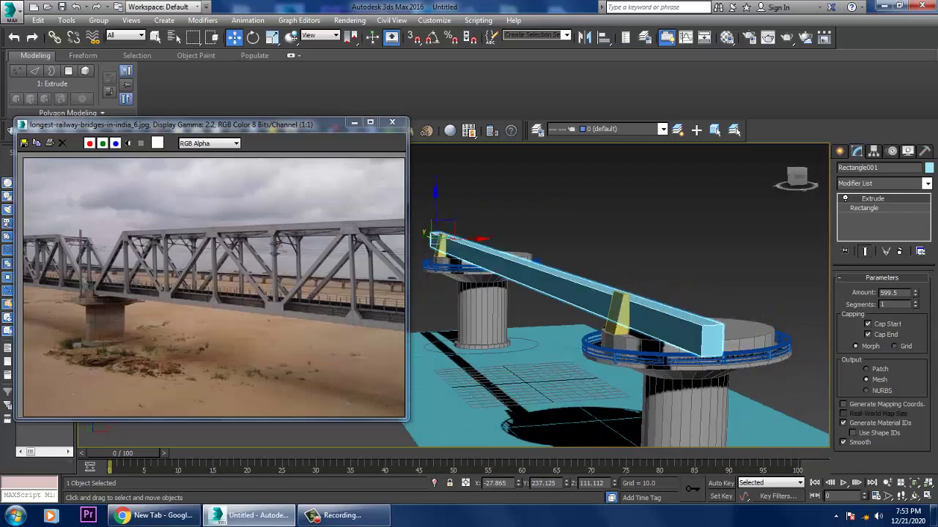
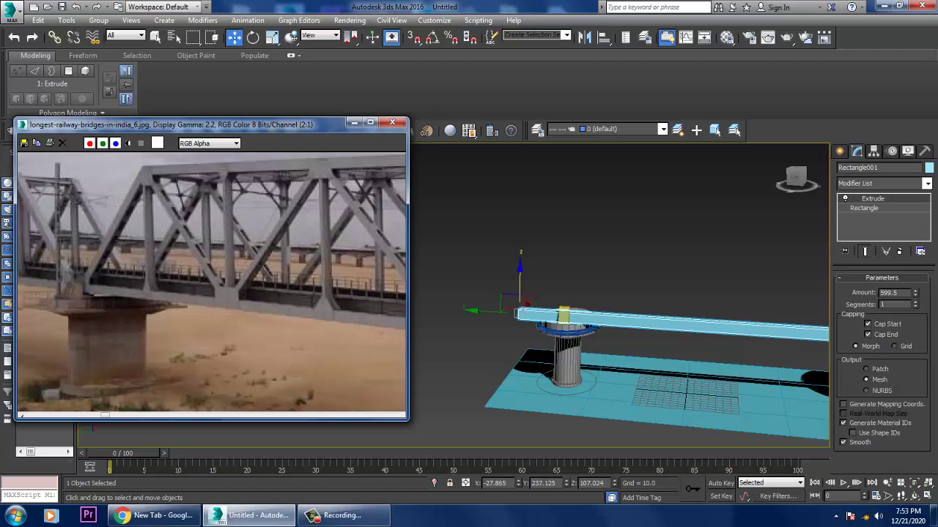
Step: Draw an open trapezoidal spline in the left view: up about 135 from the first bracket, level across, and down about 137.5 beyond the second pier
{"action": "key", "text": "alt+w"}
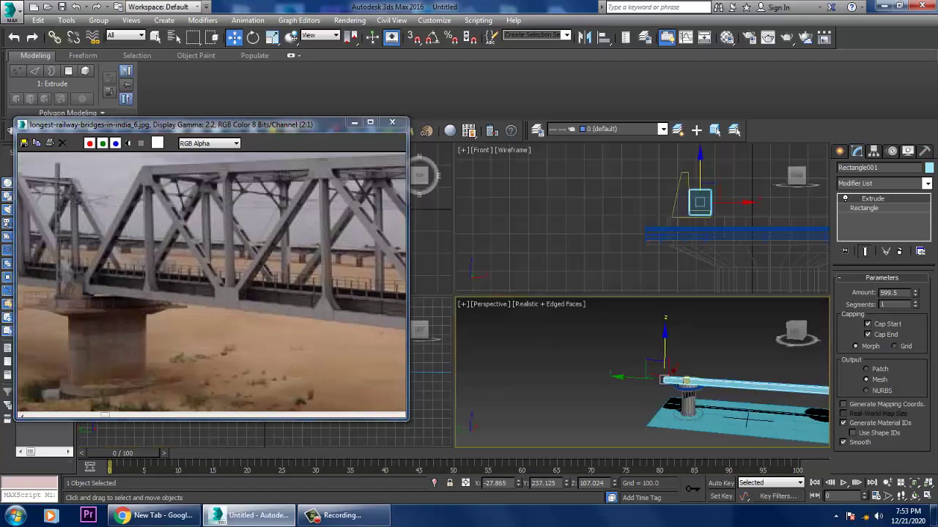
{"action": "key", "text": "alt+w"}
{"action": "scroll", "coordinate": [619, 294], "scroll_direction": "down", "scroll_amount": 3}
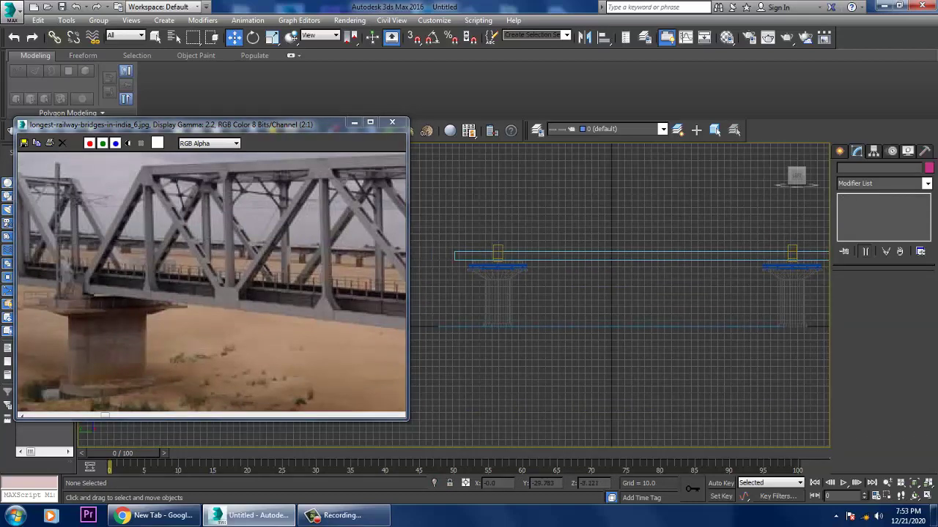
{"action": "scroll", "coordinate": [582, 370], "scroll_direction": "down", "scroll_amount": 3}
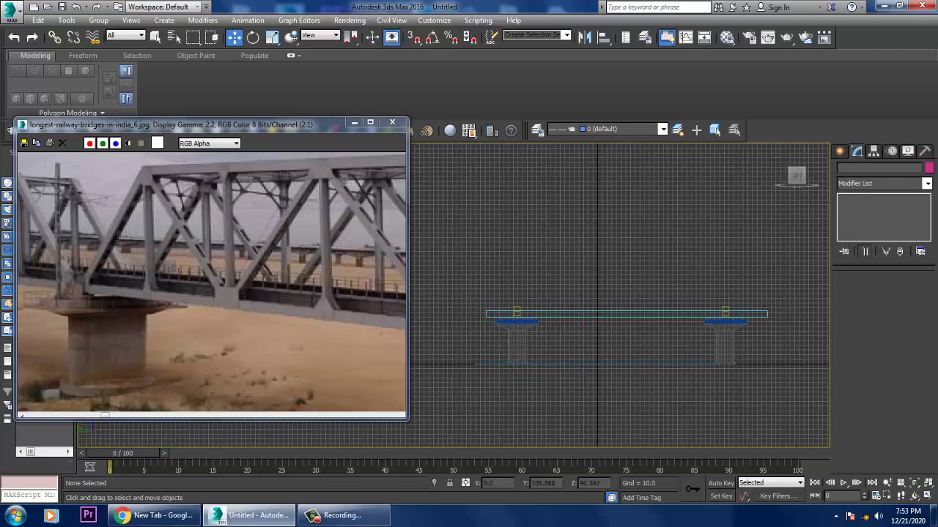
{"action": "middle_click_drag", "start_coordinate": [619, 308], "coordinate": [583, 302]}
{"action": "left_click", "coordinate": [839, 151]}
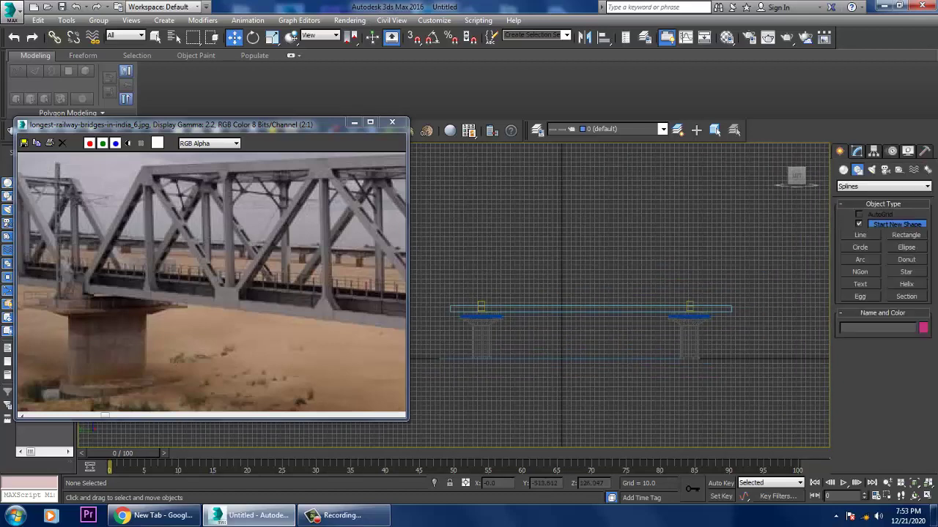
{"action": "left_click", "coordinate": [857, 170]}
{"action": "left_click", "coordinate": [861, 235]}
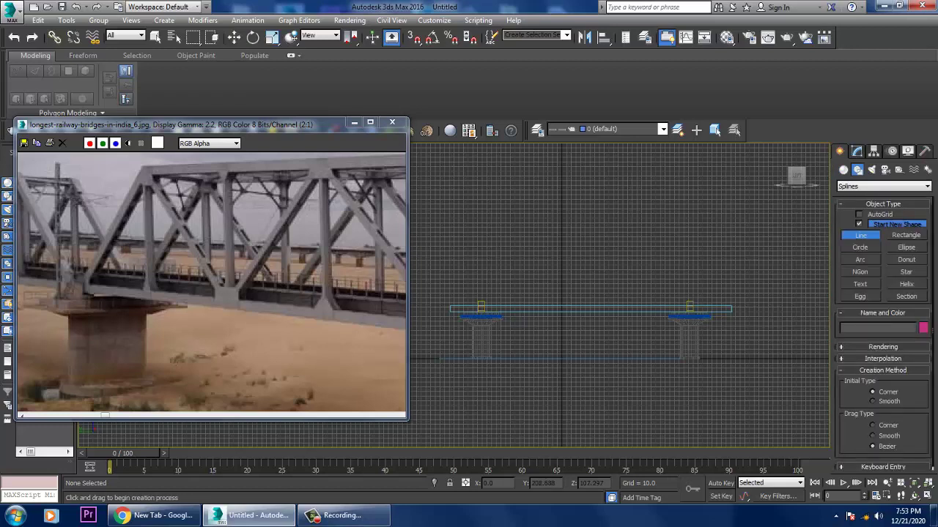
{"action": "left_click", "coordinate": [480, 305]}
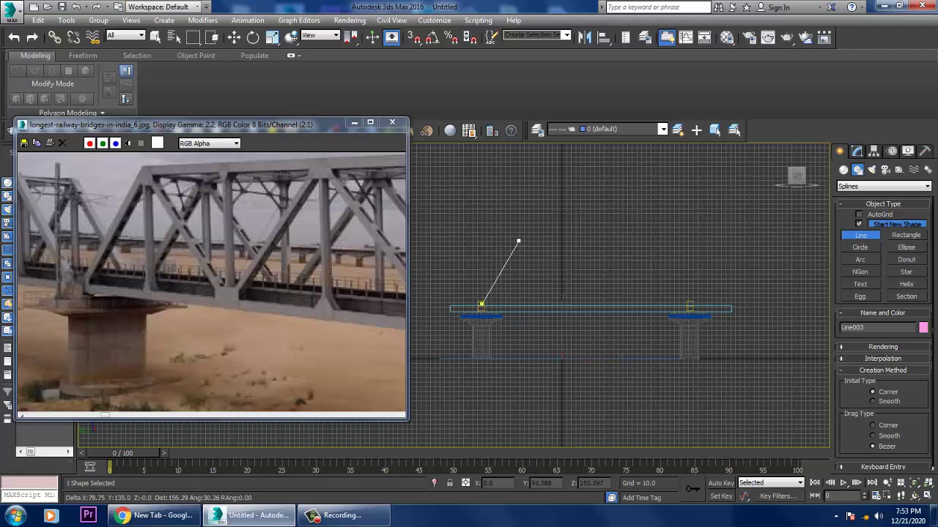
{"action": "left_click", "coordinate": [518, 241]}
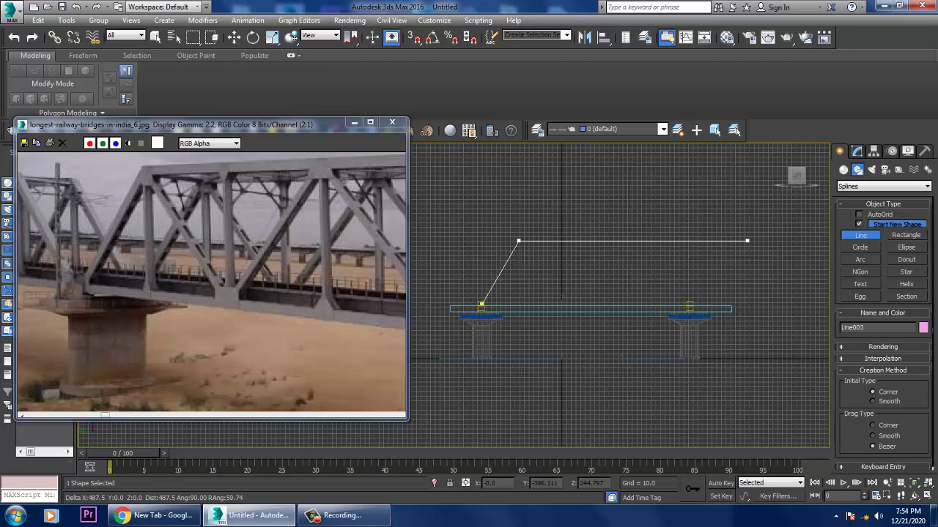
{"action": "key", "text": "Escape"}
{"action": "left_click", "coordinate": [803, 241]}
{"action": "middle_click_drag", "start_coordinate": [796, 303], "coordinate": [724, 303]}
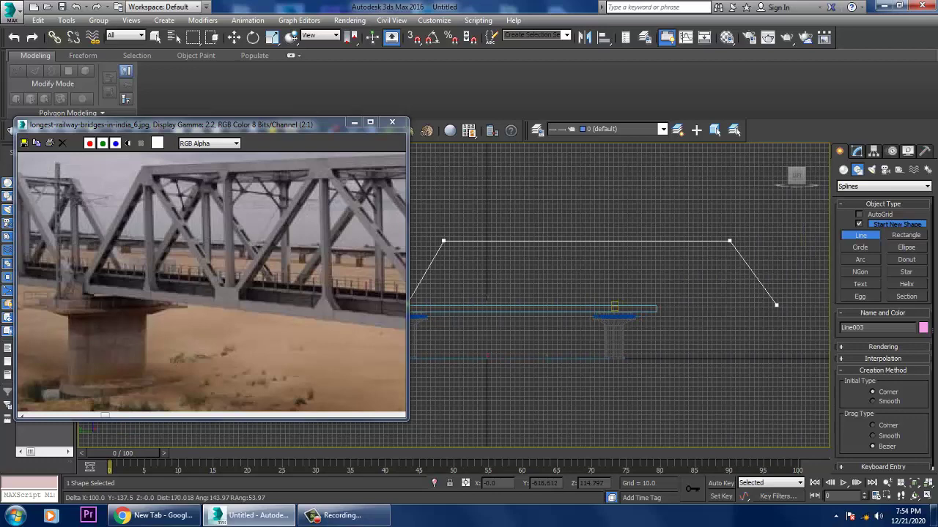
{"action": "left_click", "coordinate": [776, 304]}
{"action": "right_click", "coordinate": [776, 304]}
{"action": "right_click", "coordinate": [776, 304]}
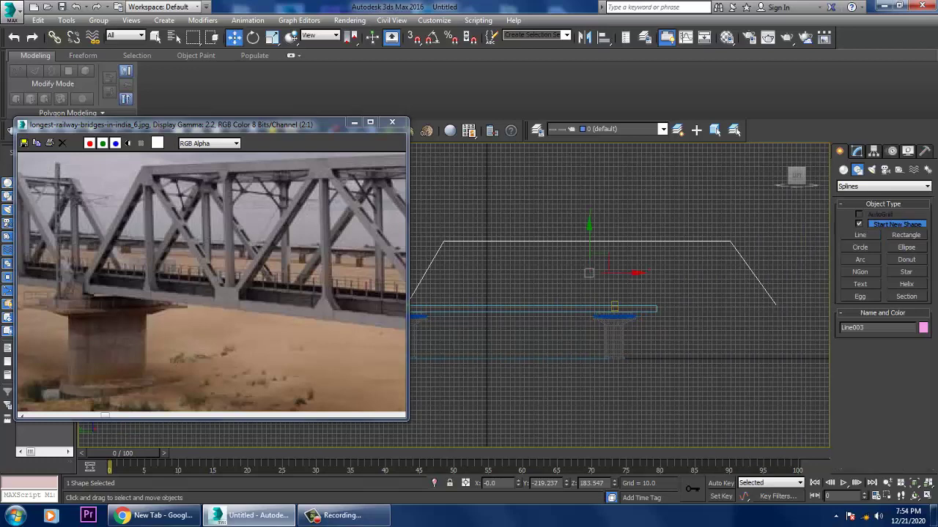
Step: Move the second pier with its railing and bracket along Y to the far lower end of the truss outline
{"action": "left_click_drag", "start_coordinate": [586, 290], "coordinate": [597, 345]}
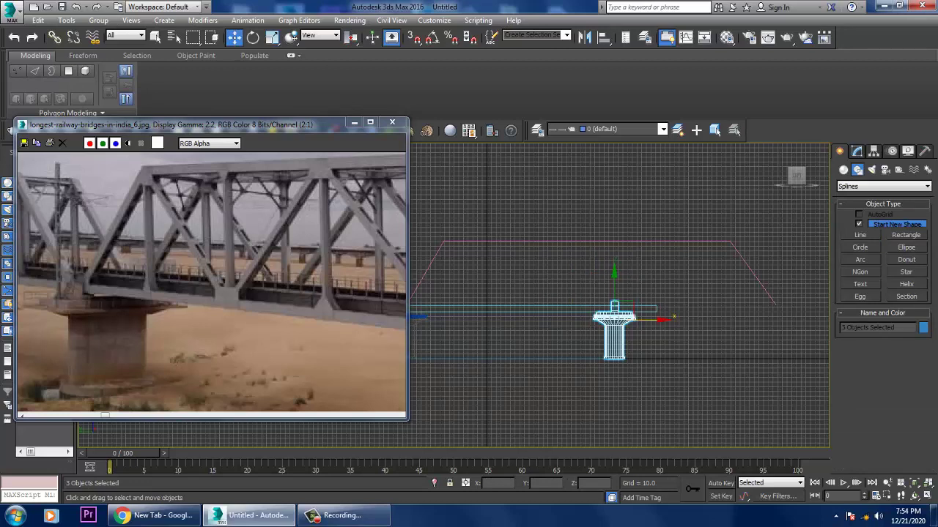
{"action": "left_click_drag", "start_coordinate": [638, 320], "coordinate": [799, 320]}
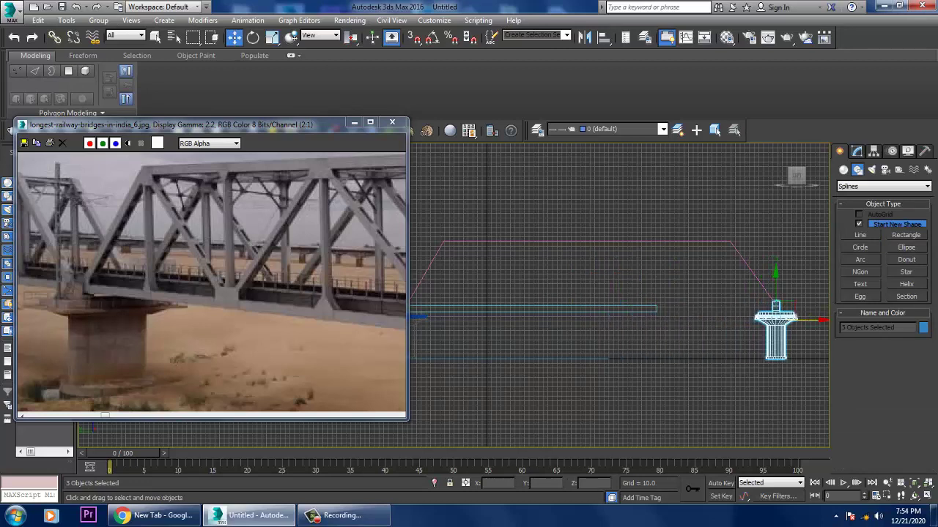
Step: Set the girder's extrusion amount to 860 and shift it along Y to about 212.5 so it covers both piers
{"action": "left_click", "coordinate": [434, 306]}
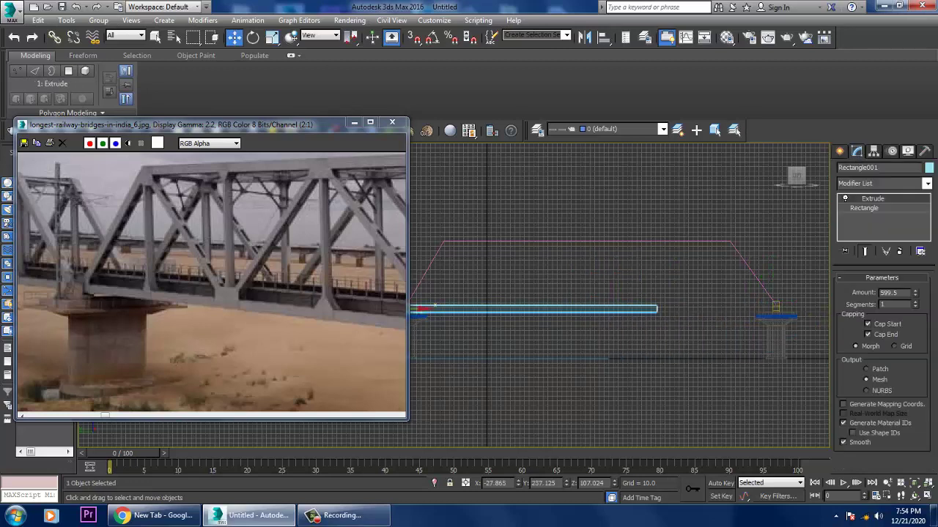
{"action": "left_click_drag", "start_coordinate": [914, 293], "coordinate": [915, 286]}
{"action": "scroll", "coordinate": [619, 295], "scroll_direction": "down", "scroll_amount": 3}
{"action": "scroll", "coordinate": [641, 292], "scroll_direction": "up", "scroll_amount": 2}
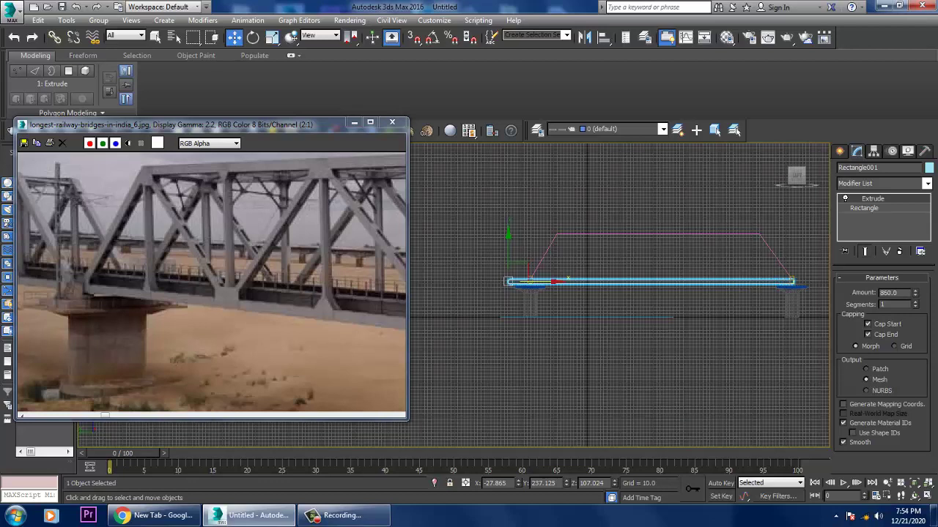
{"action": "left_click_drag", "start_coordinate": [542, 281], "coordinate": [551, 282]}
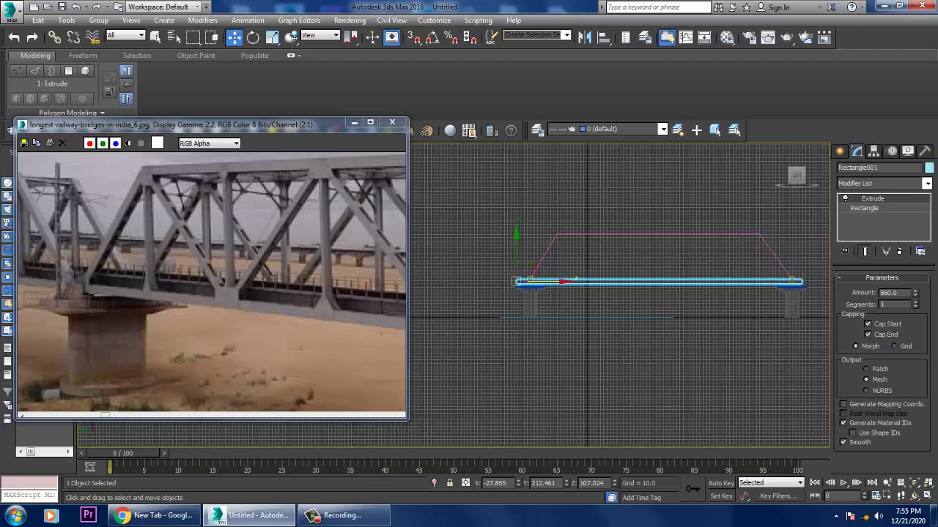
Step: Select the trapezoidal truss outline and save the scene to the Desktop as bridge
{"action": "middle_click_drag", "start_coordinate": [619, 293], "coordinate": [581, 293]}
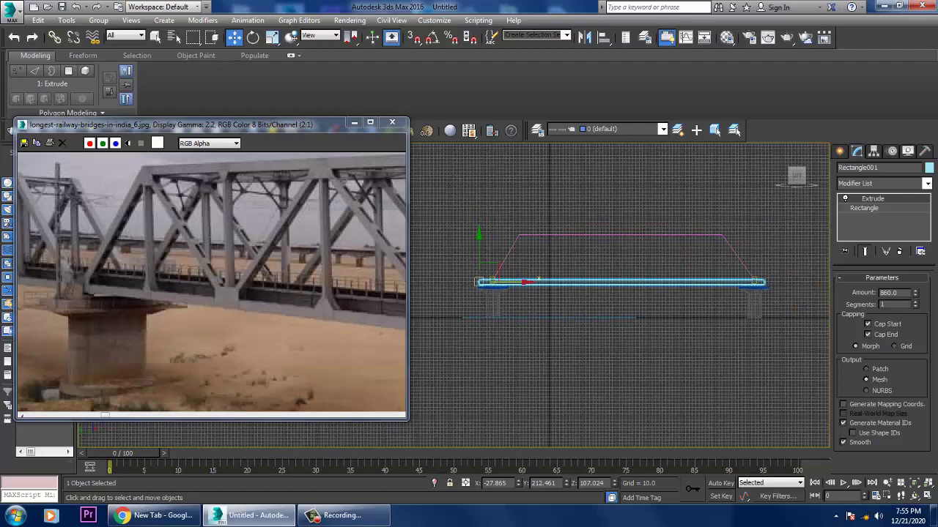
{"action": "left_click", "coordinate": [621, 235]}
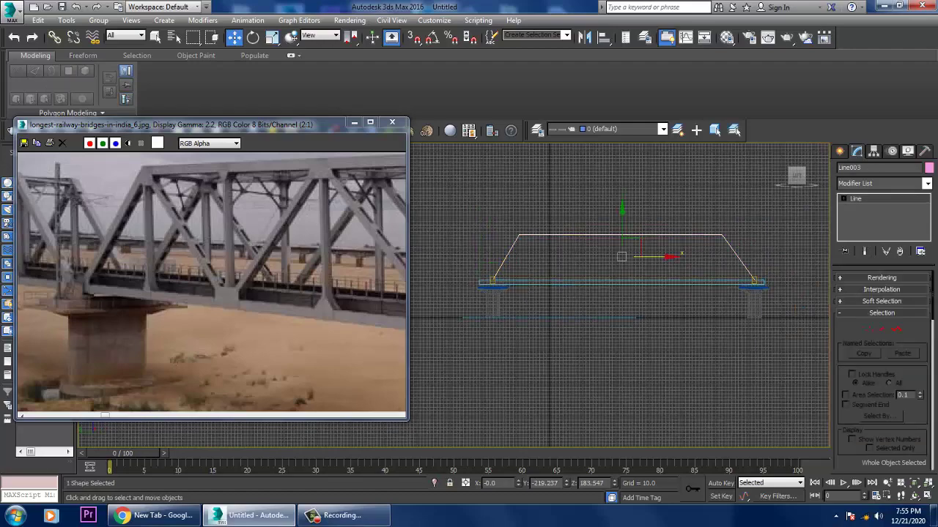
{"action": "key", "text": "ctrl+s"}
{"action": "left_click", "coordinate": [34, 109]}
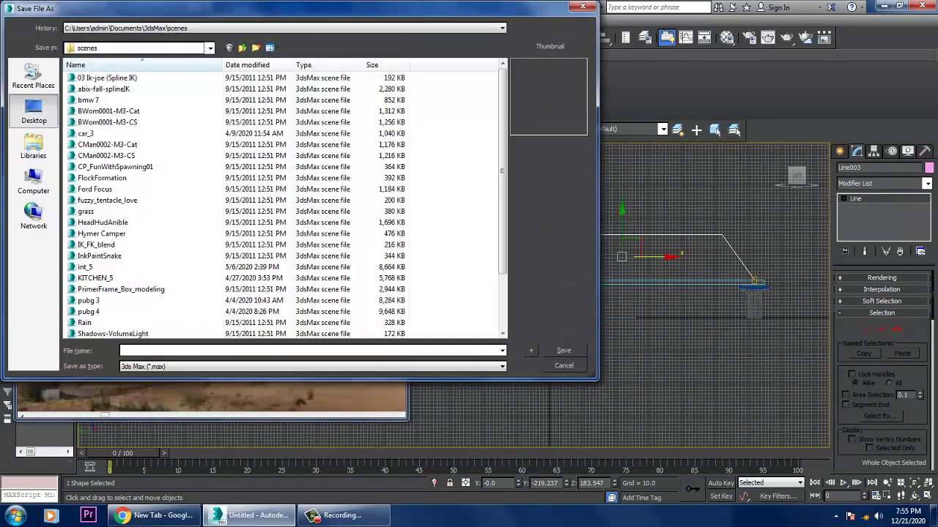
{"action": "type", "text": "bridge"}
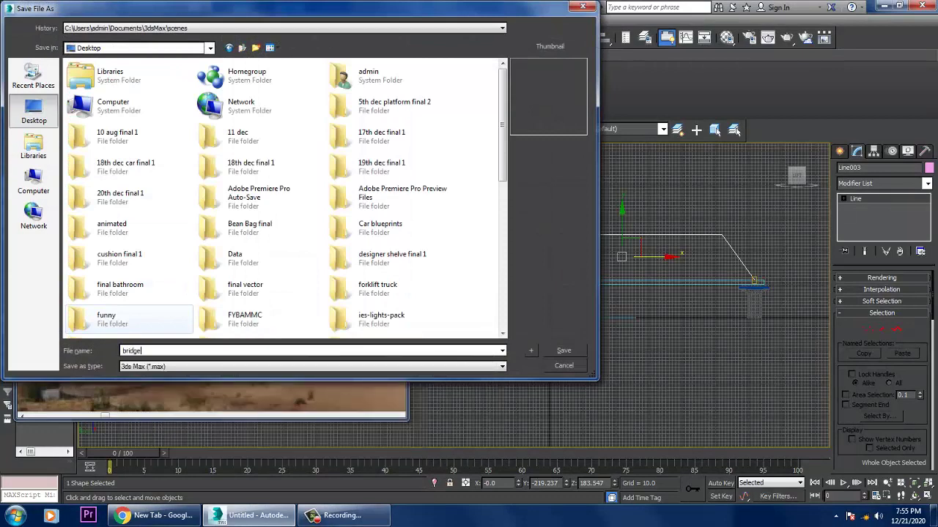
{"action": "key", "text": "Return"}
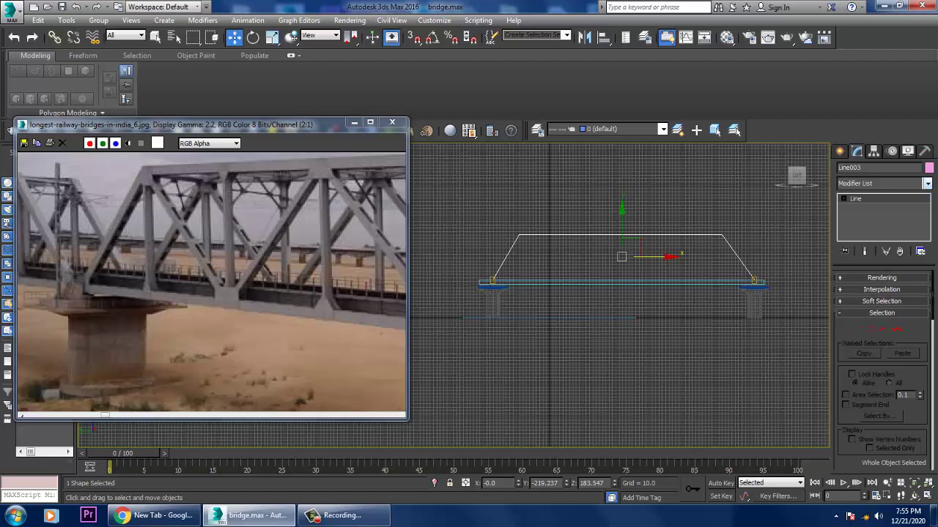
Step: Give the truss outline a rectangular rendered cross-section about 21.1 long and 12.9 wide
{"action": "left_click", "coordinate": [882, 278]}
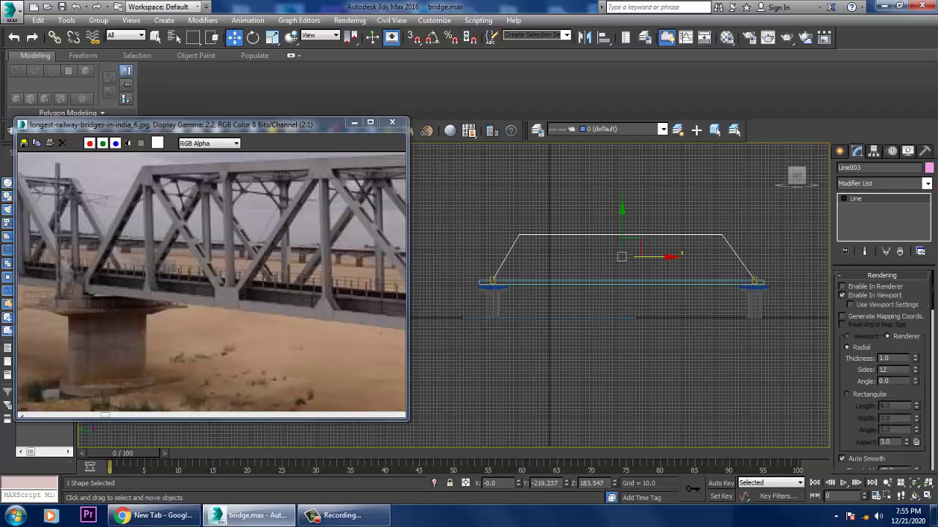
{"action": "left_click", "coordinate": [847, 394]}
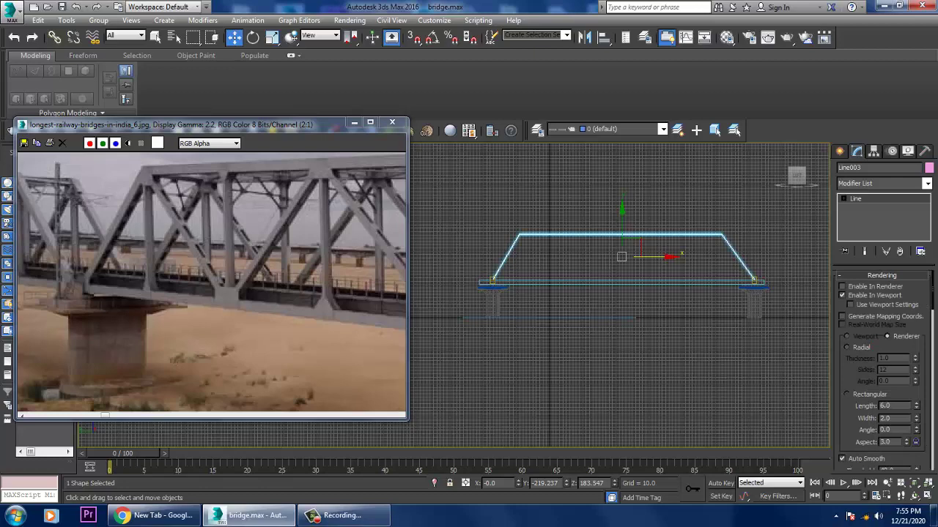
{"action": "key", "text": "alt+w"}
{"action": "key", "text": "alt+w"}
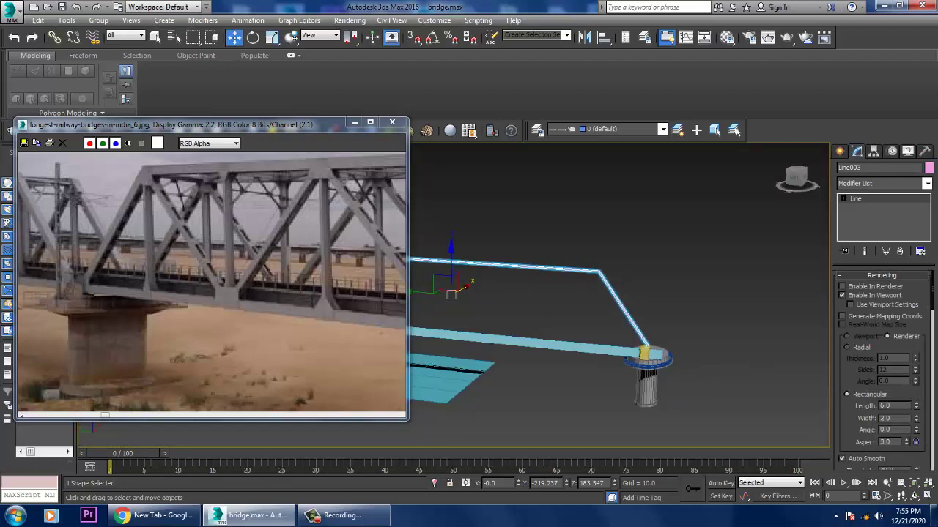
{"action": "scroll", "coordinate": [673, 290], "scroll_direction": "up", "scroll_amount": 5}
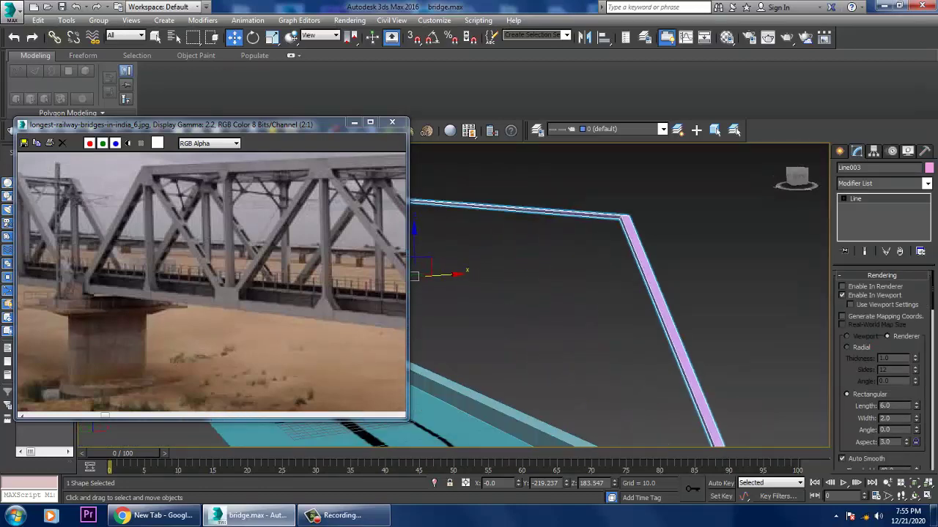
{"action": "left_click_drag", "start_coordinate": [915, 405], "coordinate": [915, 385]}
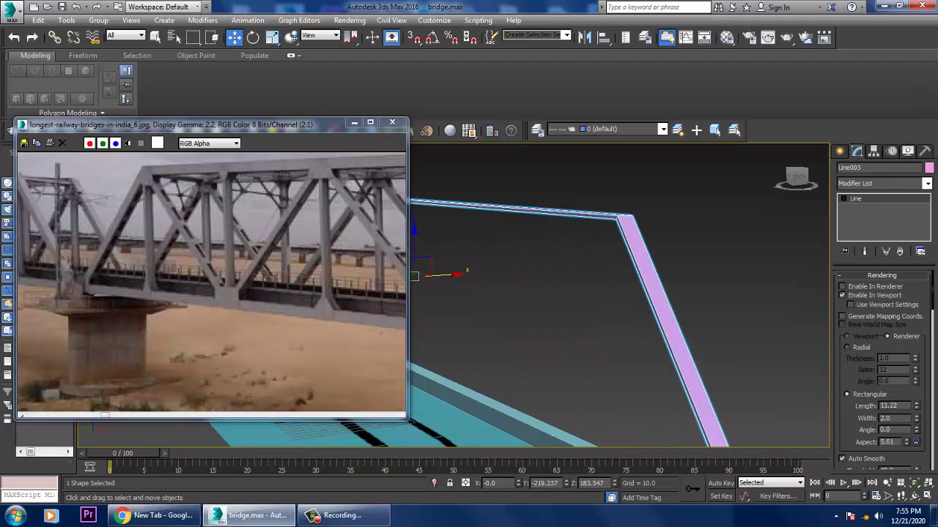
{"action": "left_click_drag", "start_coordinate": [915, 418], "coordinate": [915, 392]}
{"action": "scroll", "coordinate": [572, 301], "scroll_direction": "down", "scroll_amount": 8}
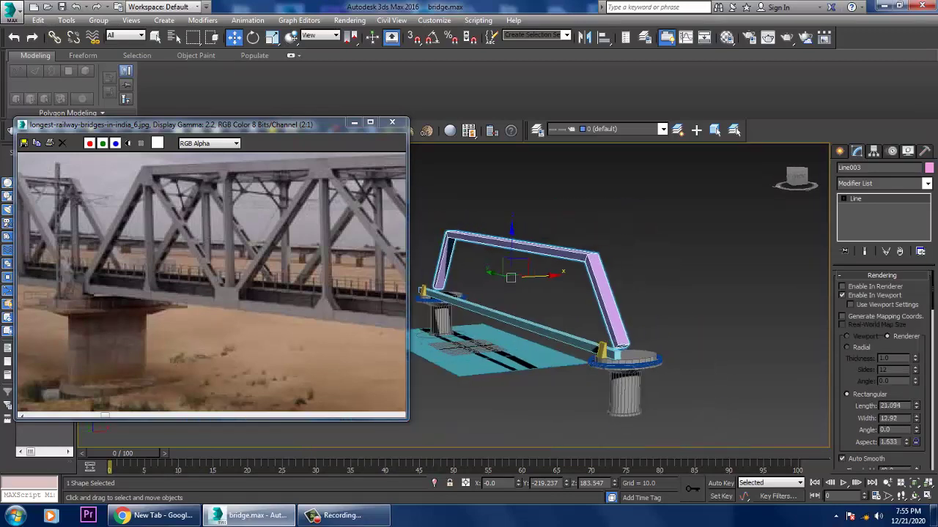
Step: Shift the truss frame along X to about -27.1 in line with the girder and reduce its cross-section length to about 12.4
{"action": "middle_click_drag", "start_coordinate": [557, 293], "coordinate": [586, 293], "text": "alt"}
{"action": "scroll", "coordinate": [572, 300], "scroll_direction": "up", "scroll_amount": 3}
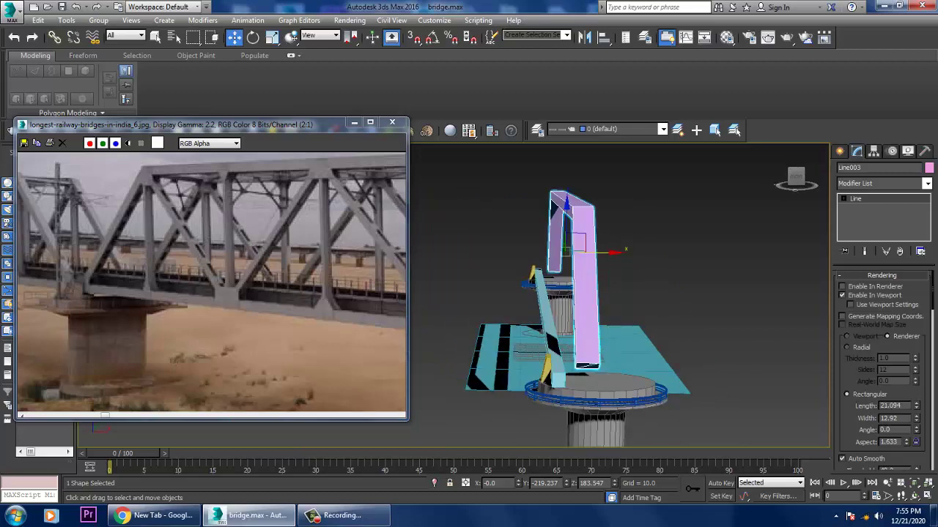
{"action": "left_click_drag", "start_coordinate": [594, 252], "coordinate": [577, 250]}
{"action": "middle_click_drag", "start_coordinate": [572, 293], "coordinate": [637, 293], "text": "alt"}
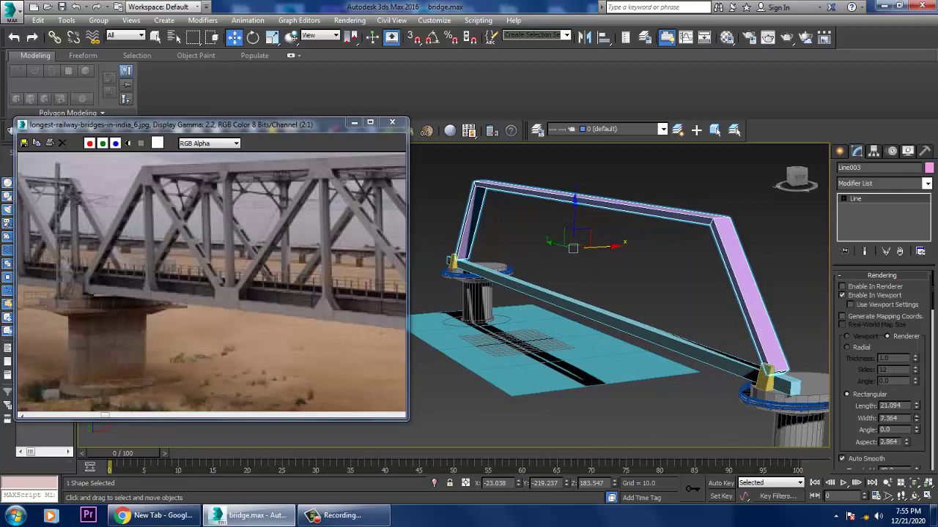
{"action": "left_click_drag", "start_coordinate": [915, 405], "coordinate": [915, 432]}
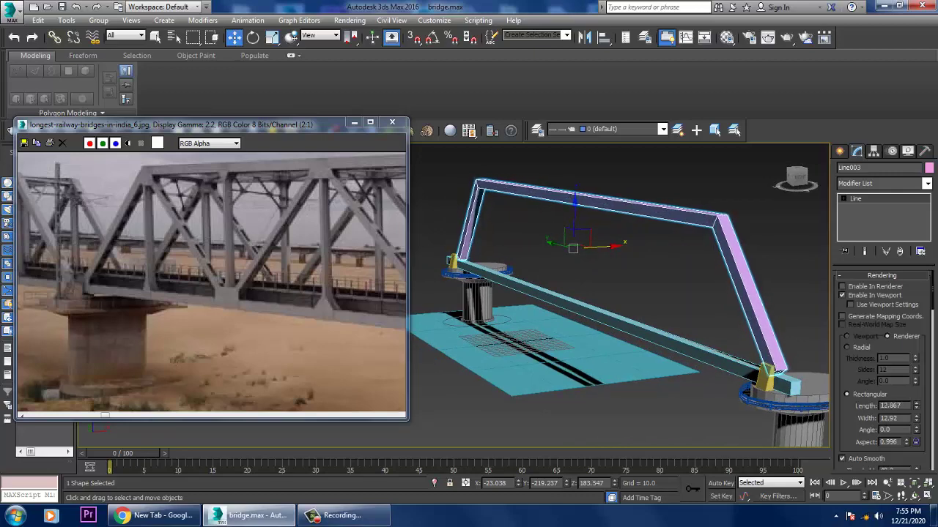
{"action": "middle_click_drag", "start_coordinate": [623, 307], "coordinate": [506, 308], "text": "alt"}
Step: Nudge the truss outline's end vertex onto the second pier's bracket in the left view
{"action": "key", "text": "alt+w"}
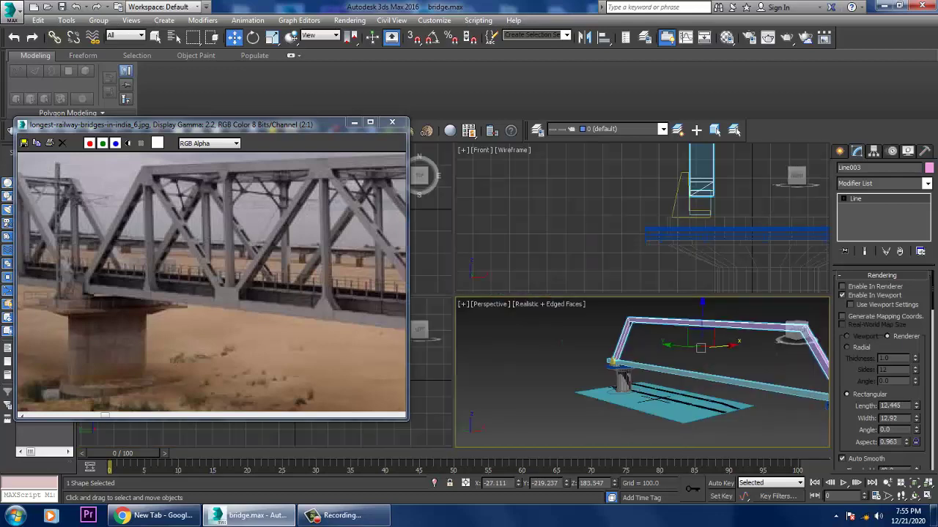
{"action": "key", "text": "alt+w"}
{"action": "scroll", "coordinate": [631, 253], "scroll_direction": "down", "scroll_amount": 3}
{"action": "scroll", "coordinate": [631, 253], "scroll_direction": "up", "scroll_amount": 8}
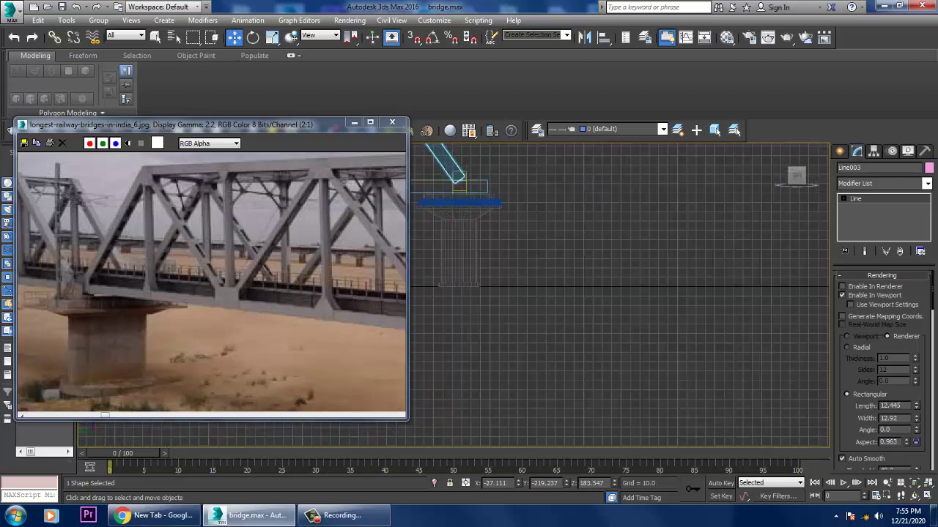
{"action": "left_click", "coordinate": [630, 252]}
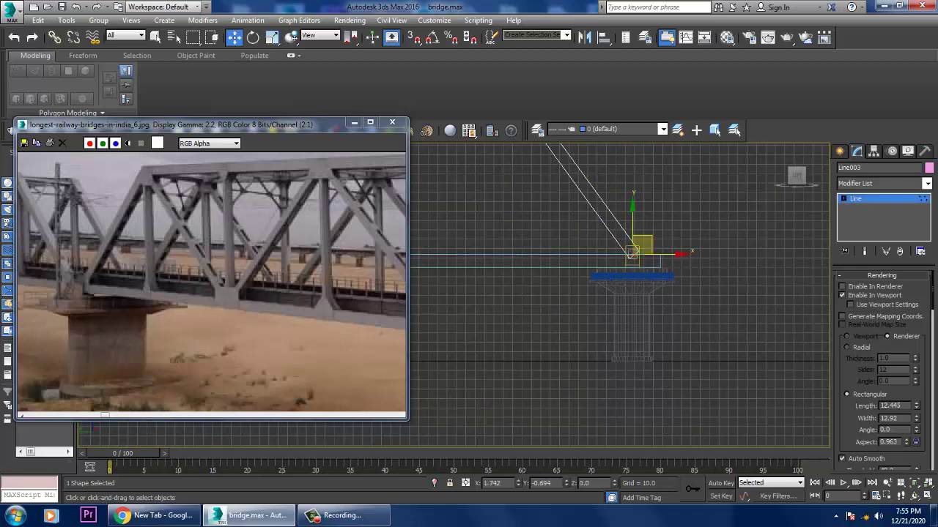
{"action": "middle_click_drag", "start_coordinate": [631, 253], "coordinate": [428, 303], "text": "alt"}
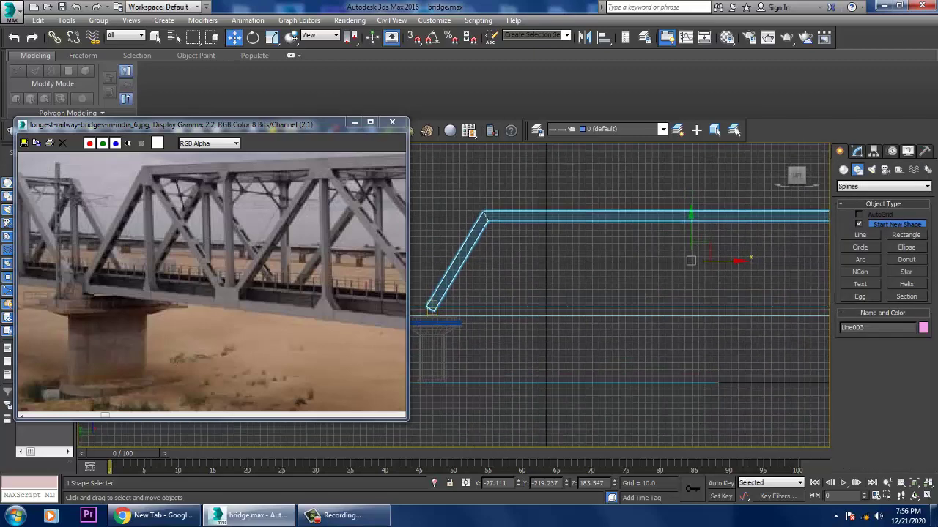
Step: Convert the truss frame to an Editable Poly in the perspective view
{"action": "key", "text": "alt+w"}
{"action": "key", "text": "alt+w"}
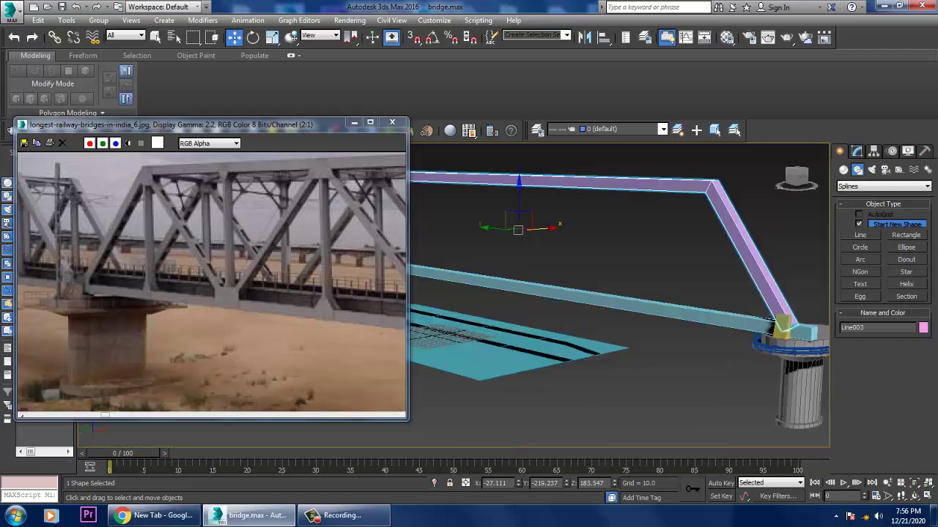
{"action": "middle_click_drag", "start_coordinate": [469, 220], "coordinate": [505, 176], "text": "alt"}
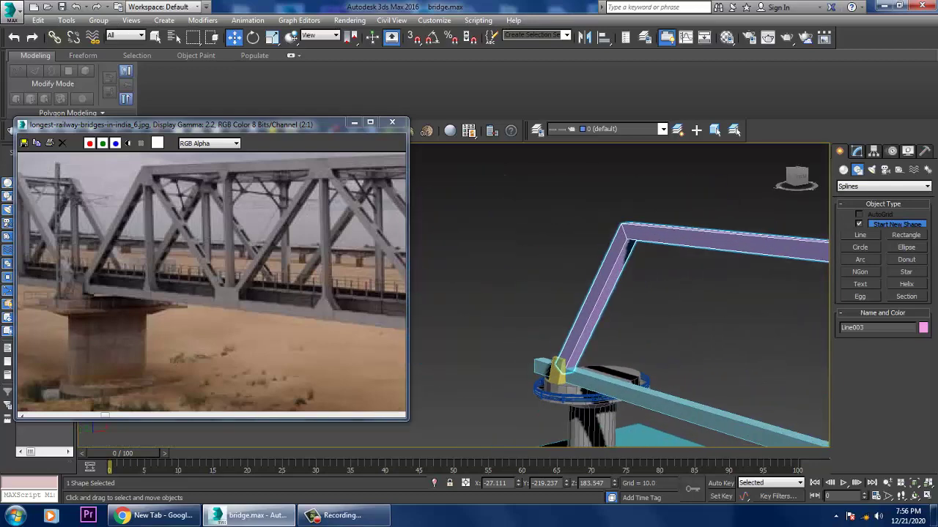
{"action": "right_click", "coordinate": [628, 236]}
{"action": "mouse_move", "coordinate": [701, 356]}
{"action": "left_click", "coordinate": [769, 377]}
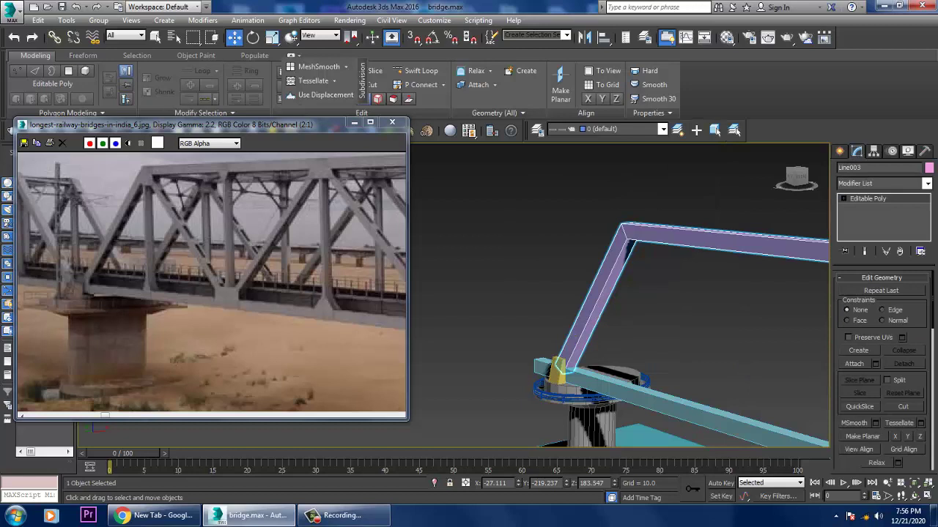
Step: Connect the four lengthwise edges of the sloped truss member at the first pier with 8 segments
{"action": "left_click", "coordinate": [843, 198]}
{"action": "left_click", "coordinate": [863, 217]}
{"action": "left_click", "coordinate": [593, 302]}
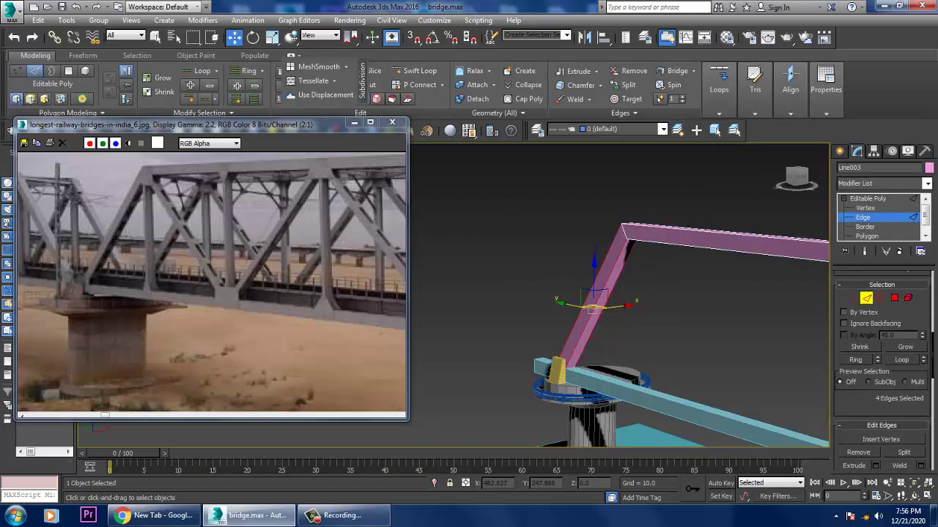
{"action": "key", "text": "ctrl+shift+e"}
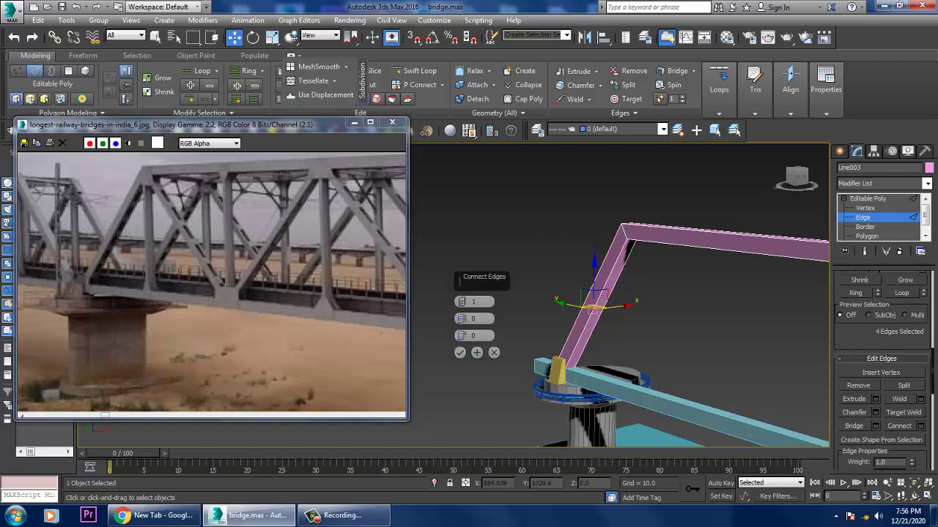
{"action": "left_click", "coordinate": [461, 300]}
{"action": "left_click", "coordinate": [462, 299]}
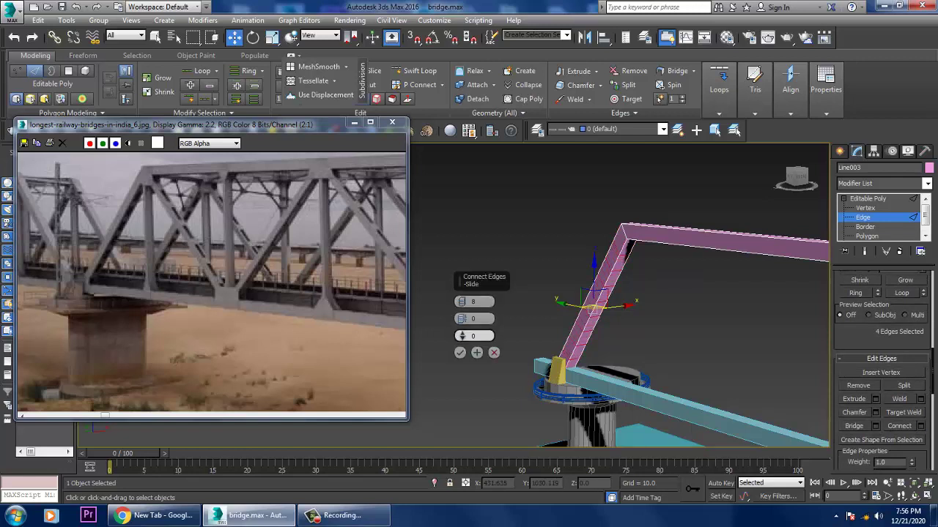
{"action": "left_click", "coordinate": [459, 353]}
Step: Select four alternate polygons along the inner face of the segmented sloped member and inset them by 1.0
{"action": "key", "text": "4"}
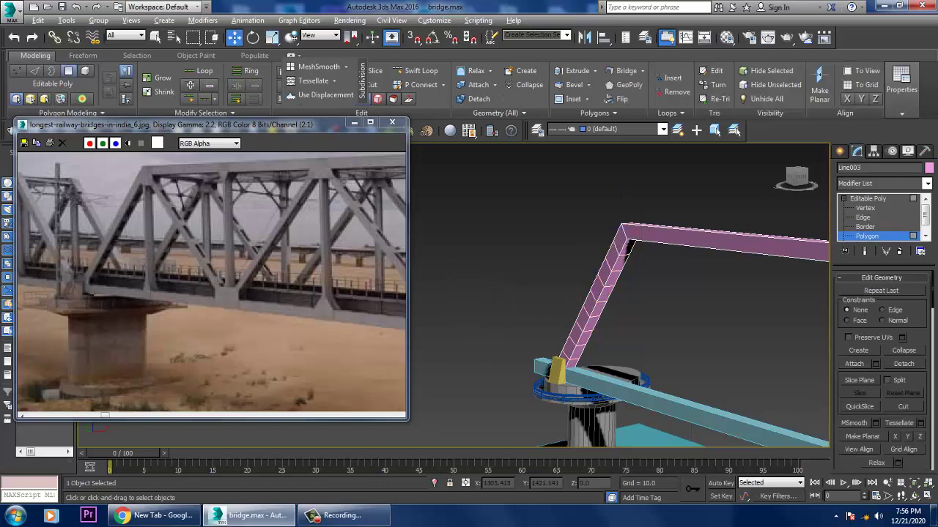
{"action": "left_click", "coordinate": [630, 272]}
{"action": "left_click", "coordinate": [618, 302], "text": "ctrl"}
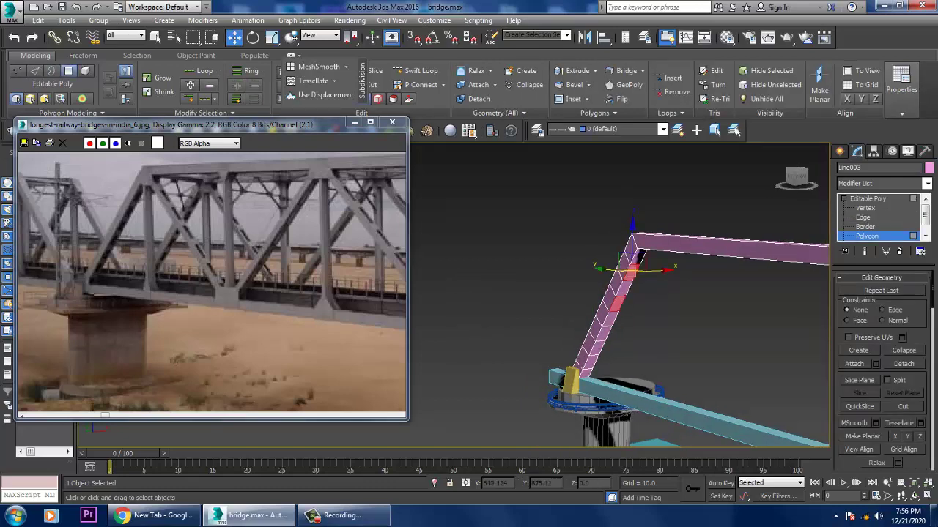
{"action": "left_click", "coordinate": [603, 333], "text": "ctrl"}
{"action": "left_click", "coordinate": [588, 361], "text": "ctrl"}
{"action": "left_click", "coordinate": [579, 374], "text": "ctrl"}
{"action": "middle_click_drag", "start_coordinate": [659, 293], "coordinate": [638, 293], "text": "alt"}
{"action": "scroll", "coordinate": [881, 367], "scroll_direction": "up", "scroll_amount": 5}
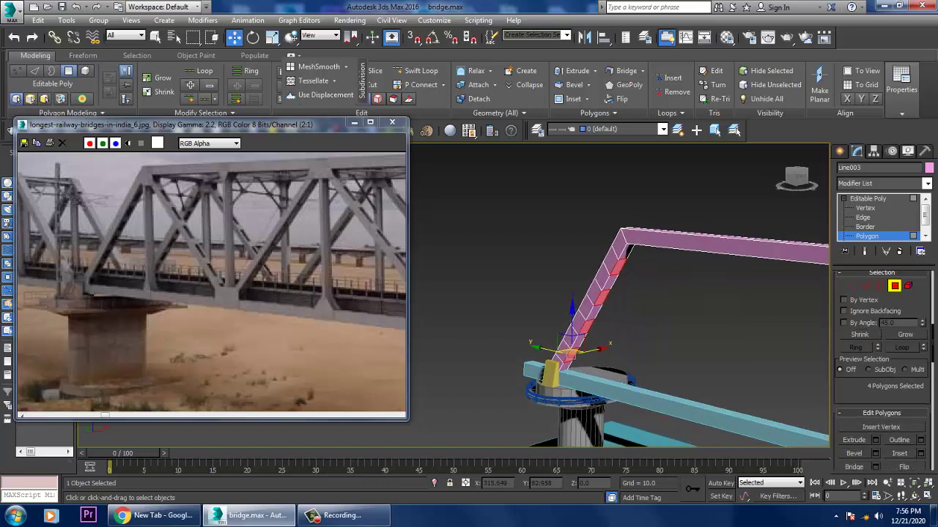
{"action": "left_click", "coordinate": [921, 454]}
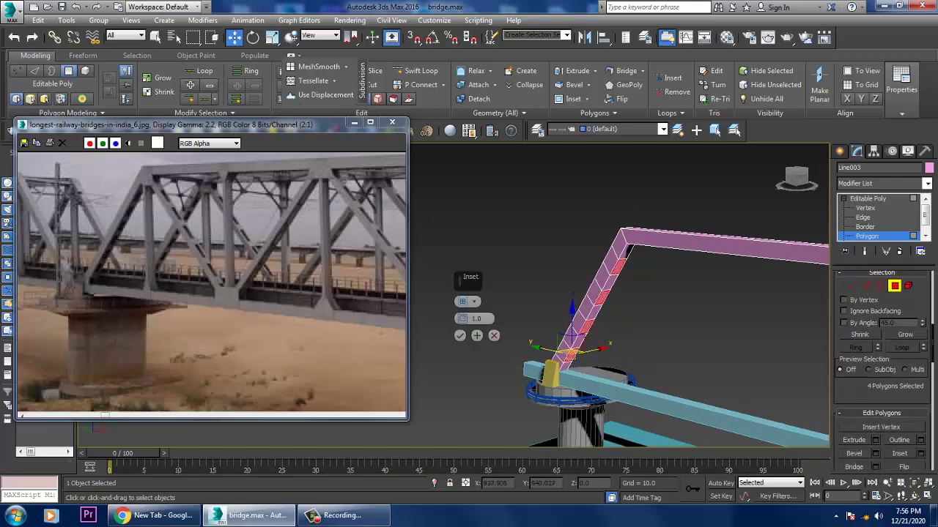
{"action": "scroll", "coordinate": [587, 322], "scroll_direction": "up", "scroll_amount": 6}
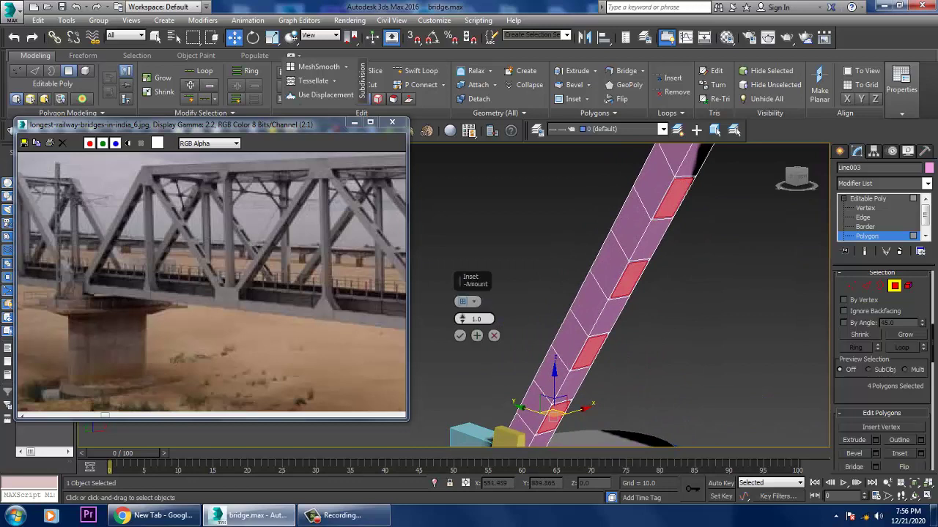
{"action": "left_click", "coordinate": [459, 335]}
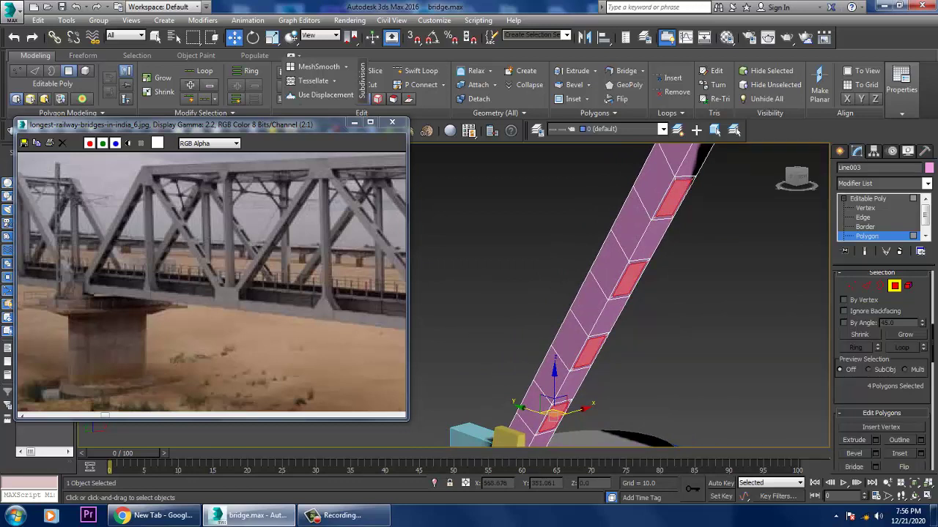
Step: Extrude the four inset polygons inward with a height of about -4.24 to form recesses in the sloped member
{"action": "left_click", "coordinate": [874, 454]}
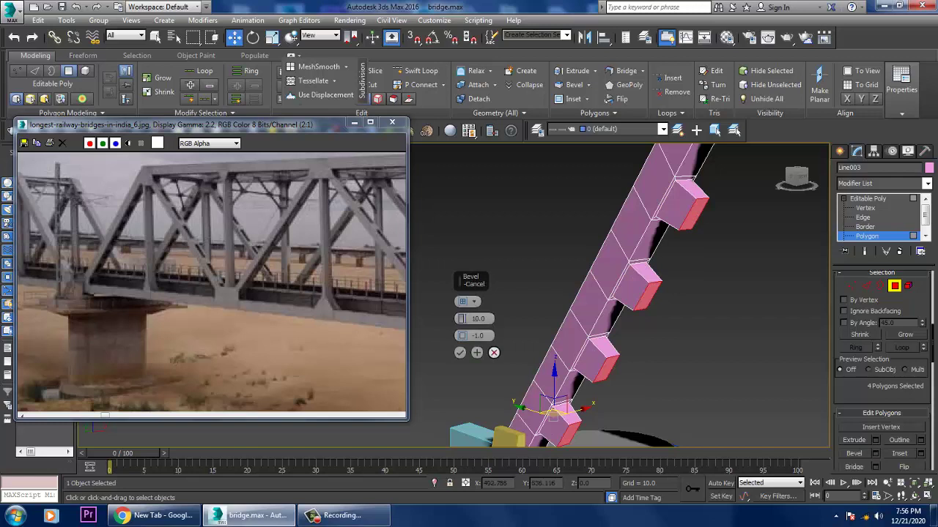
{"action": "left_click", "coordinate": [494, 353]}
{"action": "left_click", "coordinate": [875, 440]}
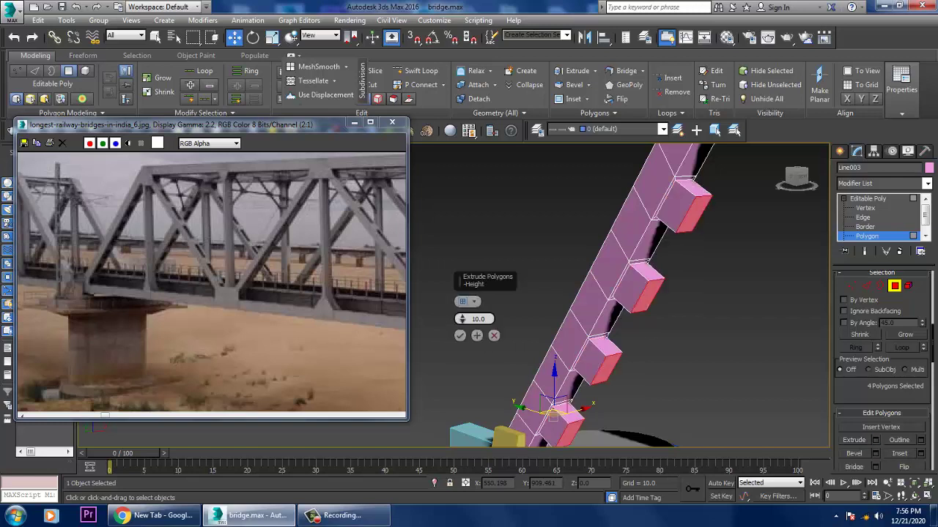
{"action": "left_click_drag", "start_coordinate": [461, 319], "coordinate": [462, 344]}
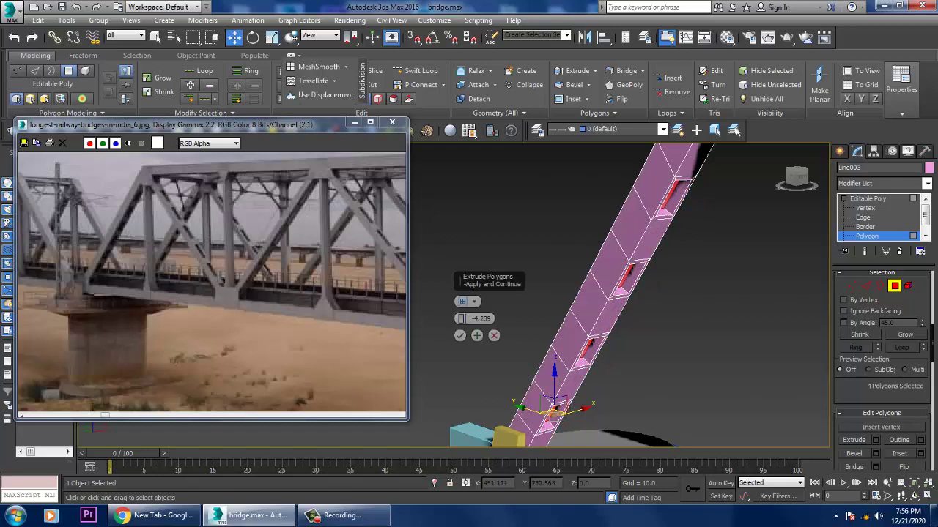
{"action": "left_click", "coordinate": [459, 335]}
{"action": "left_click", "coordinate": [733, 330]}
{"action": "middle_click_drag", "start_coordinate": [623, 293], "coordinate": [598, 326], "text": "alt"}
{"action": "scroll", "coordinate": [622, 315], "scroll_direction": "down", "scroll_amount": 4}
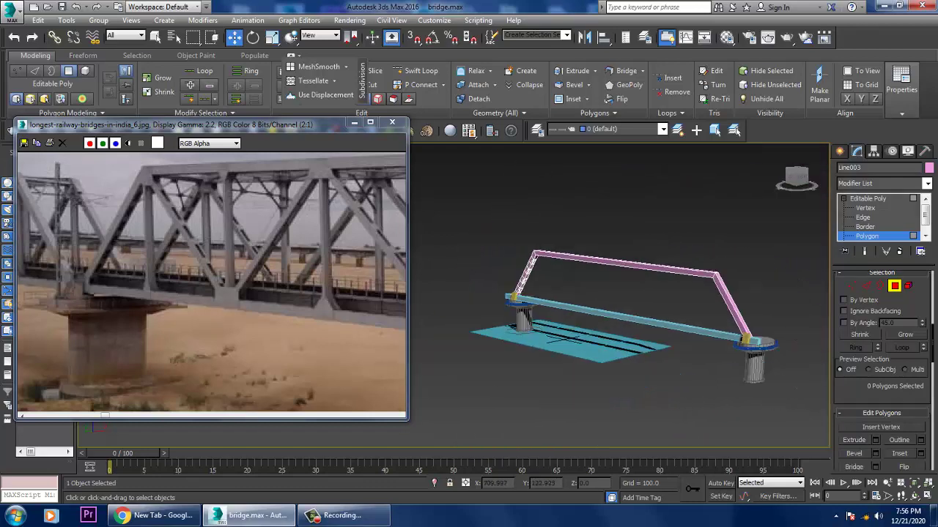
{"action": "key", "text": "alt+w"}
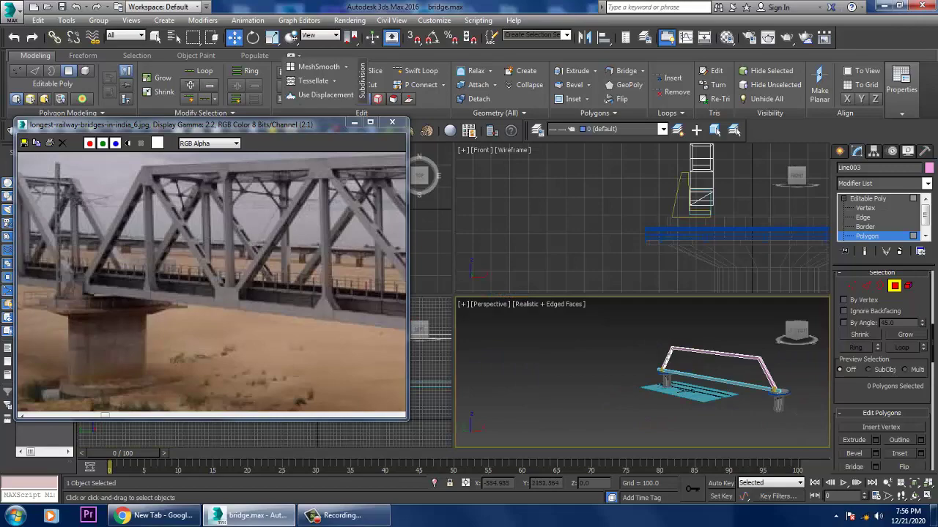
Step: In the left view, draw a closed trapezoidal plate outline with a base about 32 units wide over the girder beside the sloped member, and level its base
{"action": "key", "text": "alt+w"}
{"action": "scroll", "coordinate": [515, 293], "scroll_direction": "up", "scroll_amount": 8}
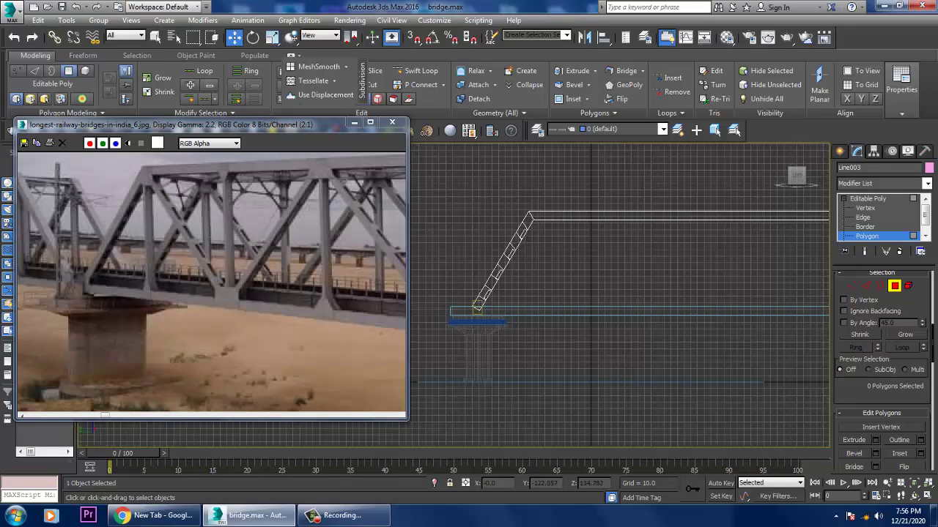
{"action": "middle_click_drag", "start_coordinate": [623, 293], "coordinate": [581, 302]}
{"action": "left_click", "coordinate": [857, 151]}
{"action": "left_click", "coordinate": [860, 234]}
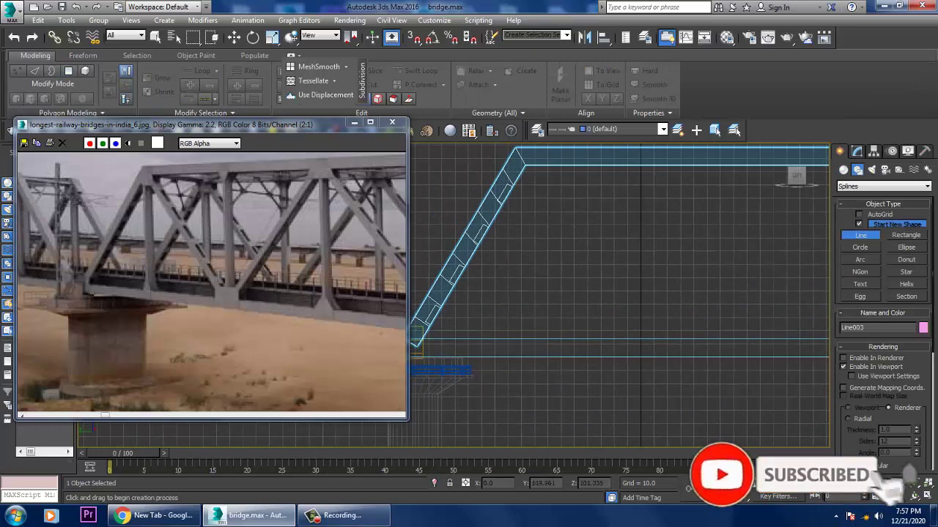
{"action": "left_click", "coordinate": [504, 342]}
{"action": "right_click", "coordinate": [524, 323]}
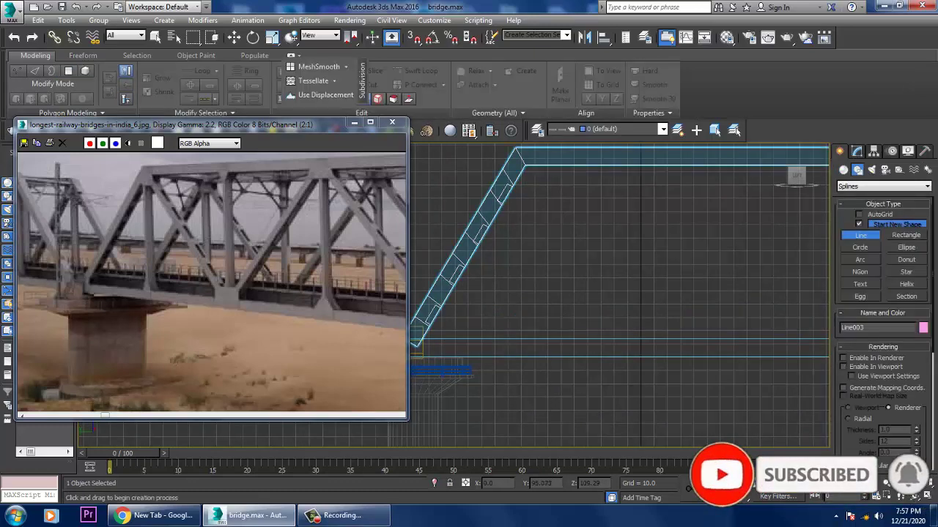
{"action": "left_click", "coordinate": [510, 346]}
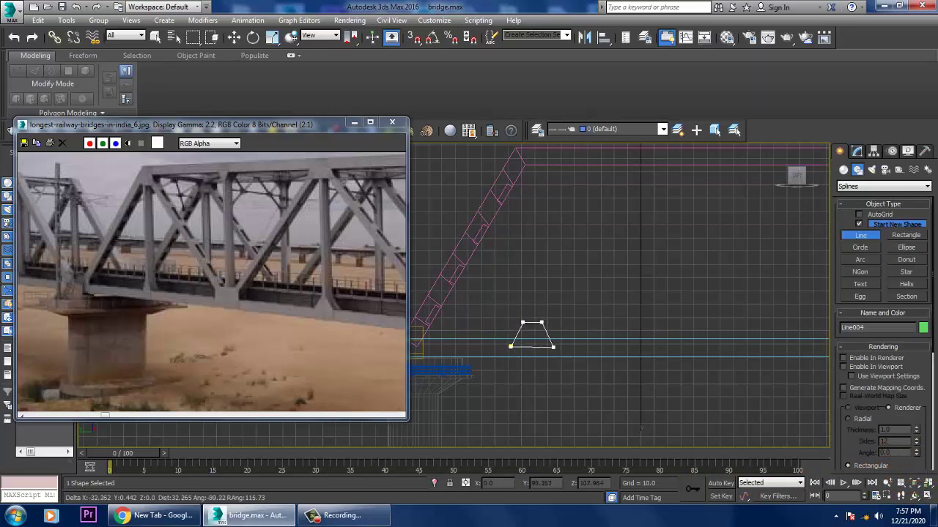
{"action": "left_click", "coordinate": [511, 346]}
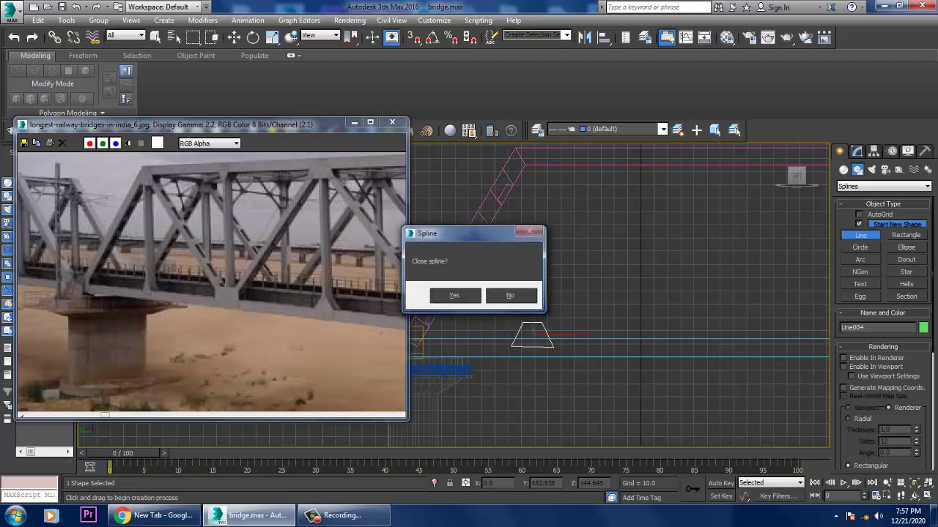
{"action": "left_click", "coordinate": [454, 295]}
{"action": "scroll", "coordinate": [534, 351], "scroll_direction": "up", "scroll_amount": 5}
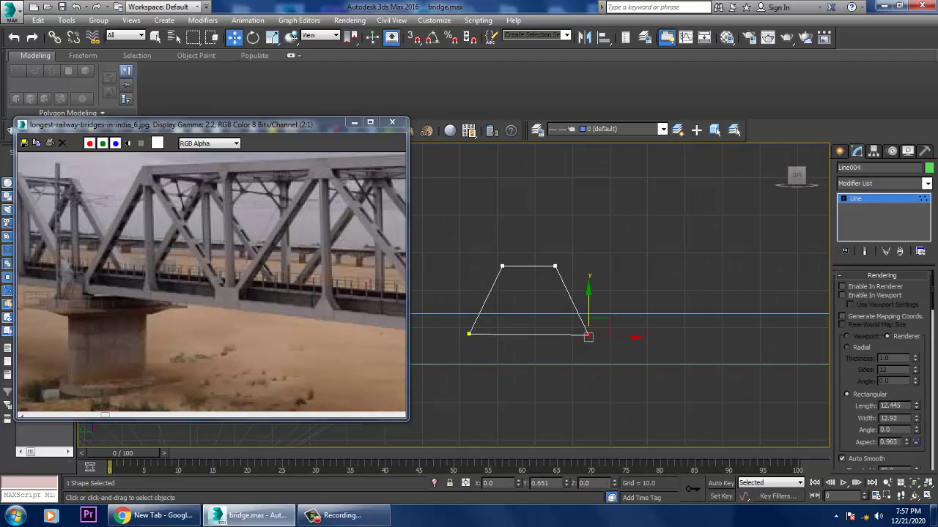
{"action": "left_click_drag", "start_coordinate": [589, 334], "coordinate": [593, 335]}
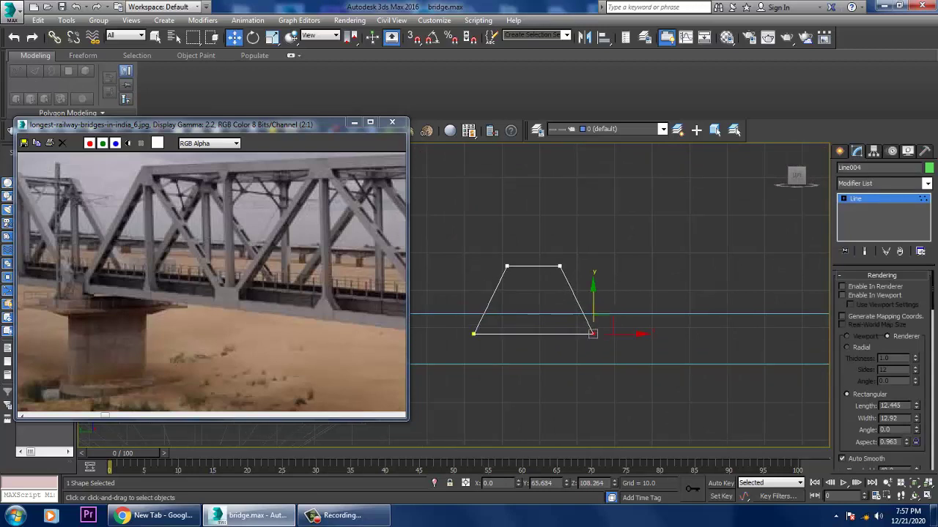
Step: Apply an Extrude modifier to the trapezoid outline with an amount of 1.0
{"action": "left_click", "coordinate": [883, 183]}
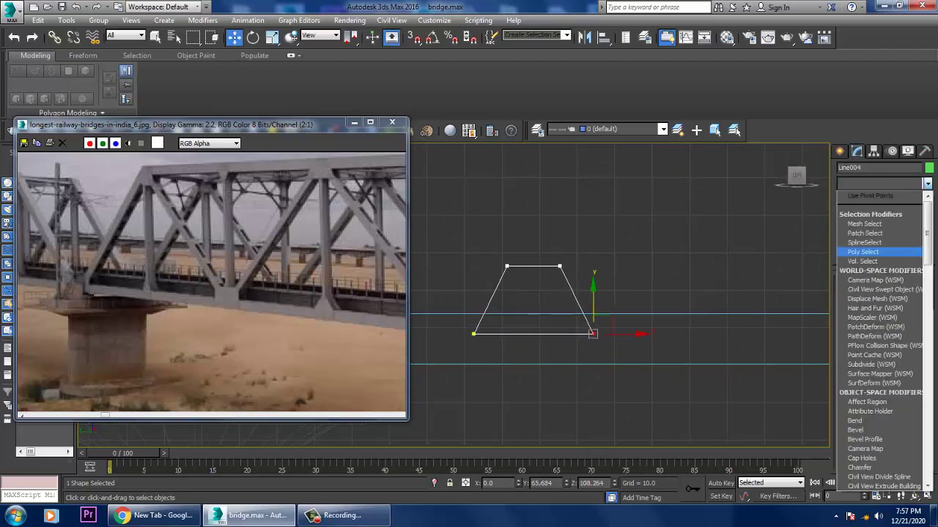
{"action": "type", "text": "ex"}
{"action": "key", "text": "Return"}
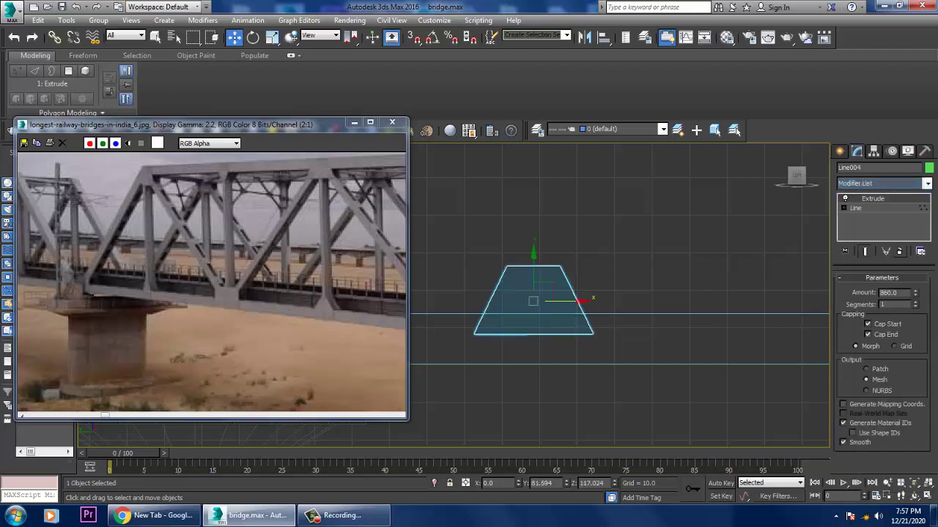
{"action": "key", "text": "alt+w"}
{"action": "key", "text": "alt+w"}
{"action": "middle_click_drag", "start_coordinate": [557, 308], "coordinate": [613, 306]}
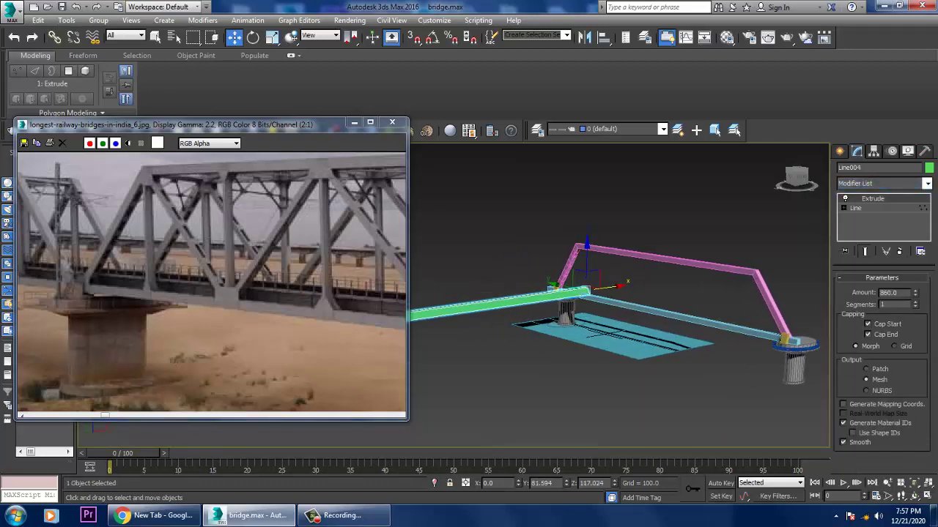
{"action": "type", "text": "1"}
{"action": "key", "text": "Return"}
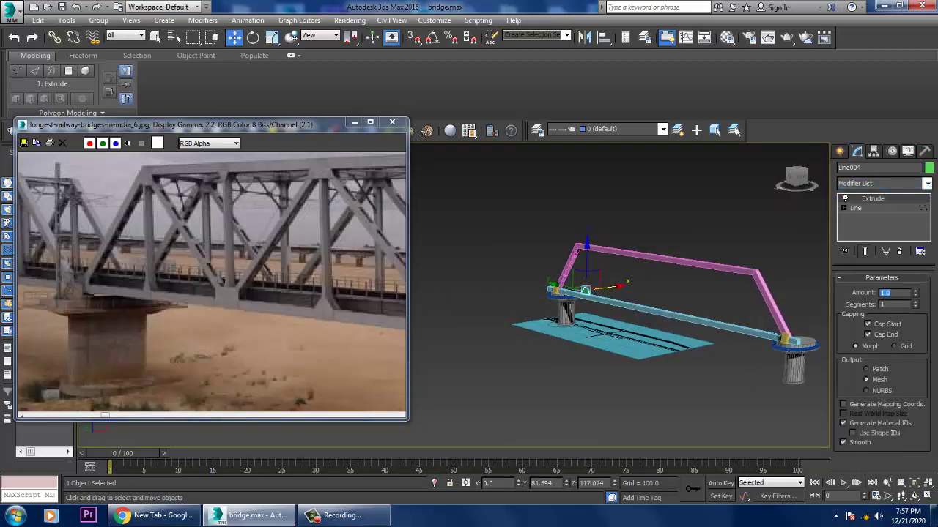
Step: Move the trapezoidal plate against one side face of the girder and place a copy of it on the opposite side
{"action": "key", "text": "z"}
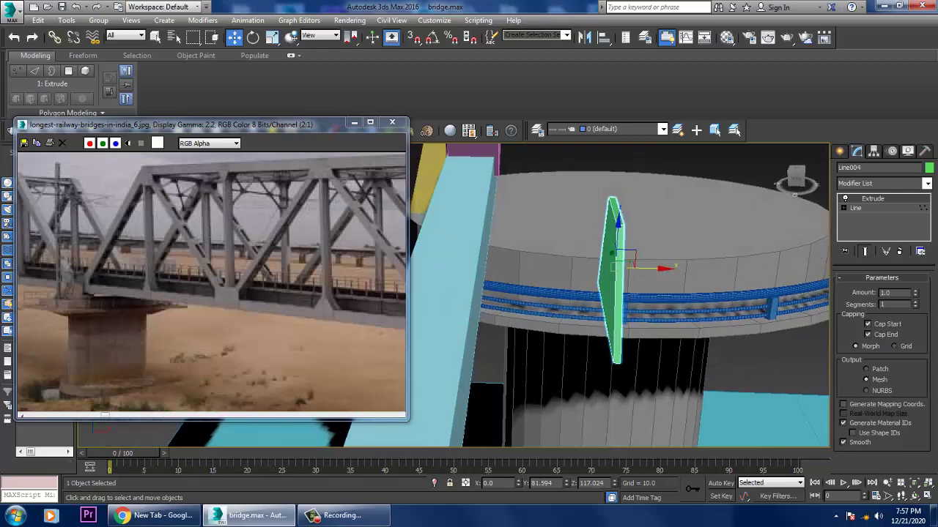
{"action": "scroll", "coordinate": [615, 293], "scroll_direction": "down", "scroll_amount": 5}
{"action": "left_click_drag", "start_coordinate": [714, 275], "coordinate": [611, 274]}
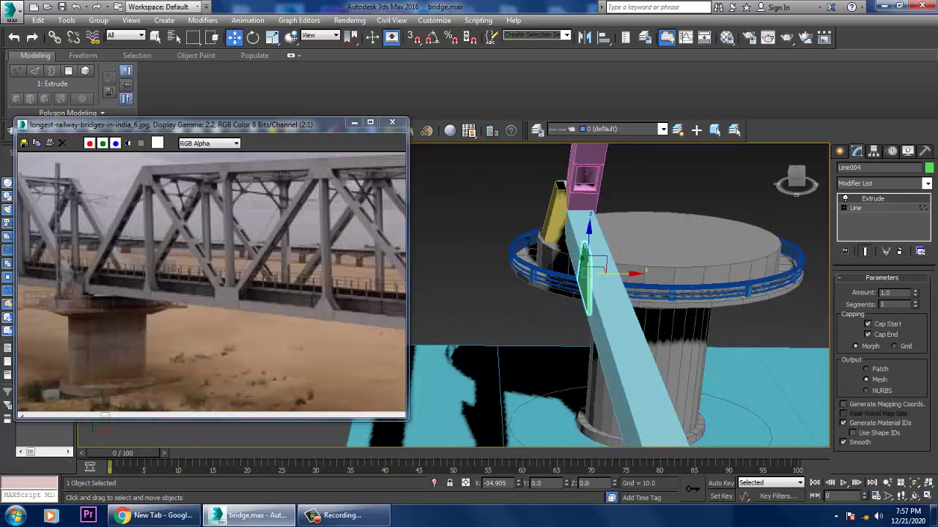
{"action": "middle_click_drag", "start_coordinate": [660, 307], "coordinate": [674, 308], "text": "alt"}
{"action": "left_click_drag", "start_coordinate": [608, 275], "coordinate": [650, 275], "text": "shift"}
{"action": "left_click", "coordinate": [471, 308]}
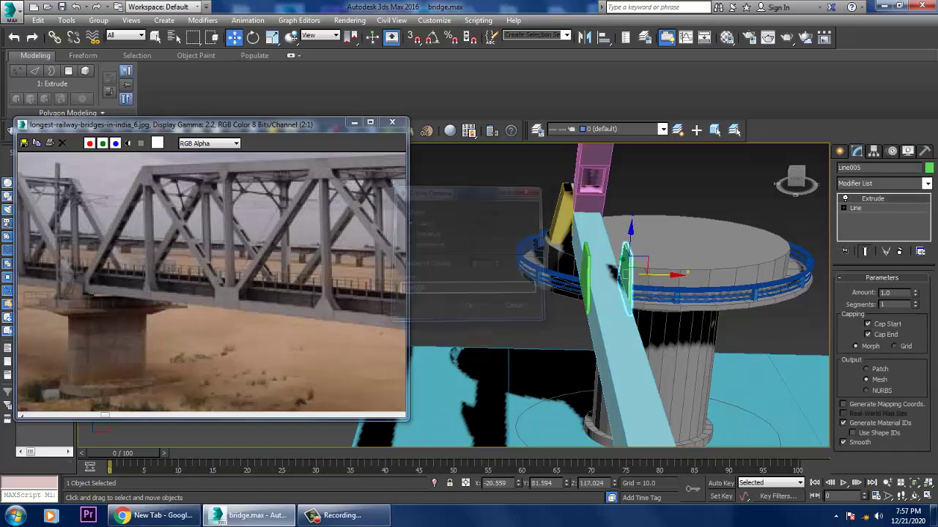
{"action": "mouse_move", "coordinate": [471, 308]}
{"action": "middle_mouse_down", "text": "alt"}
{"action": "mouse_move", "coordinate": [636, 265]}
{"action": "mouse_move", "coordinate": [666, 297]}
{"action": "middle_mouse_up", "text": "alt"}
Step: In the front view, shift both trapezoidal plates so they sit flush against the two outer faces of the truss frame
{"action": "key", "text": "alt+w"}
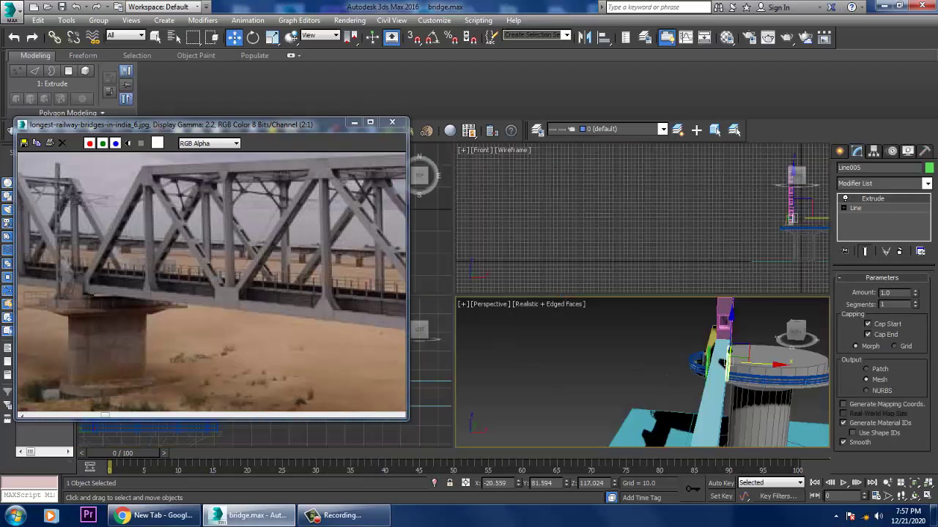
{"action": "key", "text": "alt+w"}
{"action": "scroll", "coordinate": [659, 293], "scroll_direction": "up", "scroll_amount": 8}
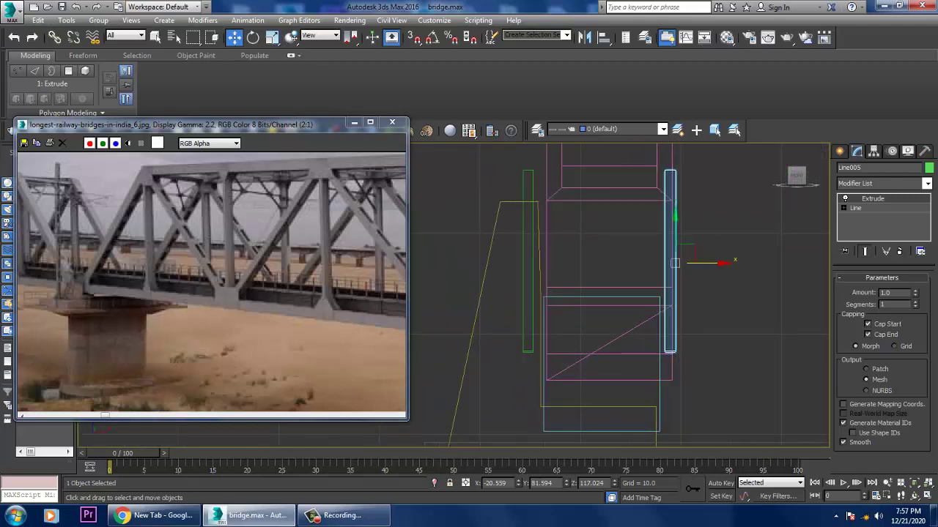
{"action": "left_click", "coordinate": [528, 264], "text": "ctrl"}
{"action": "left_click_drag", "start_coordinate": [623, 260], "coordinate": [633, 260]}
{"action": "key", "text": "ctrl+d"}
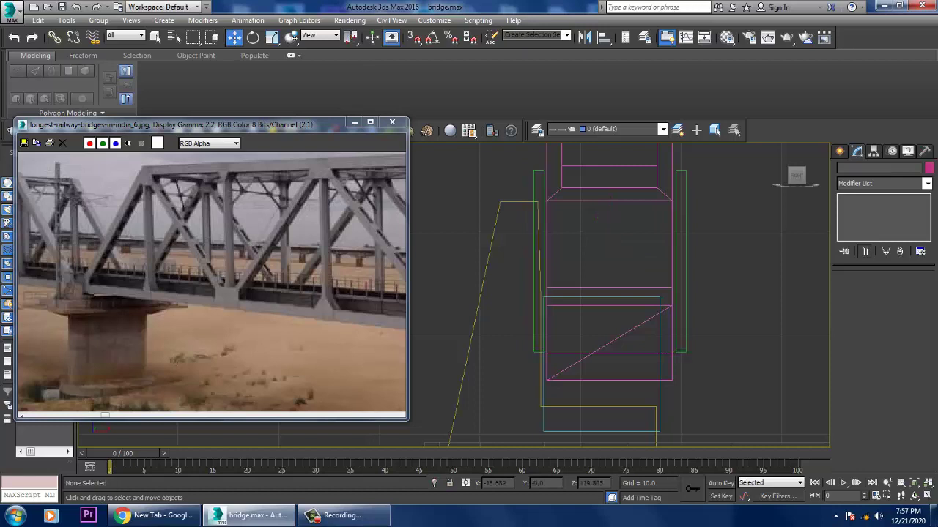
{"action": "left_click", "coordinate": [681, 264]}
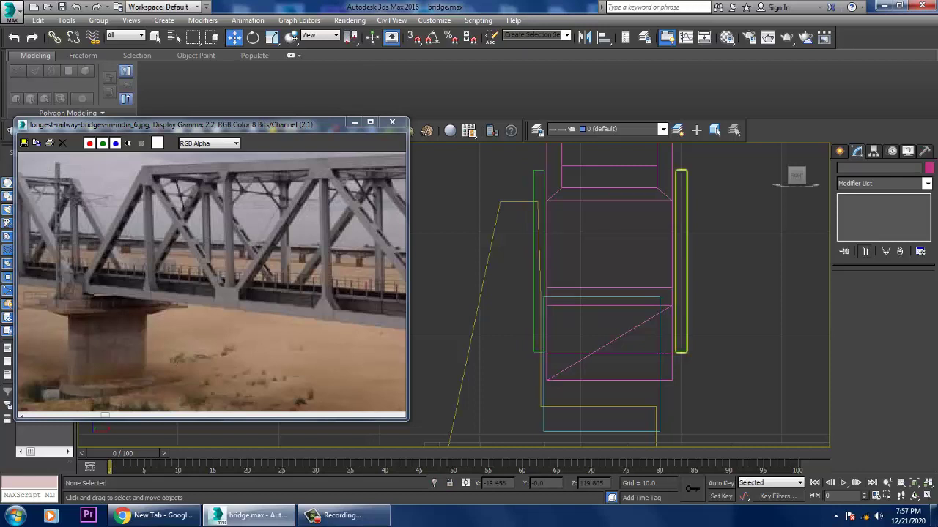
Step: In the left view, draw a vertical line about 129 units long from the truss's top chord down to the trapezoidal plate
{"action": "key", "text": "alt+w"}
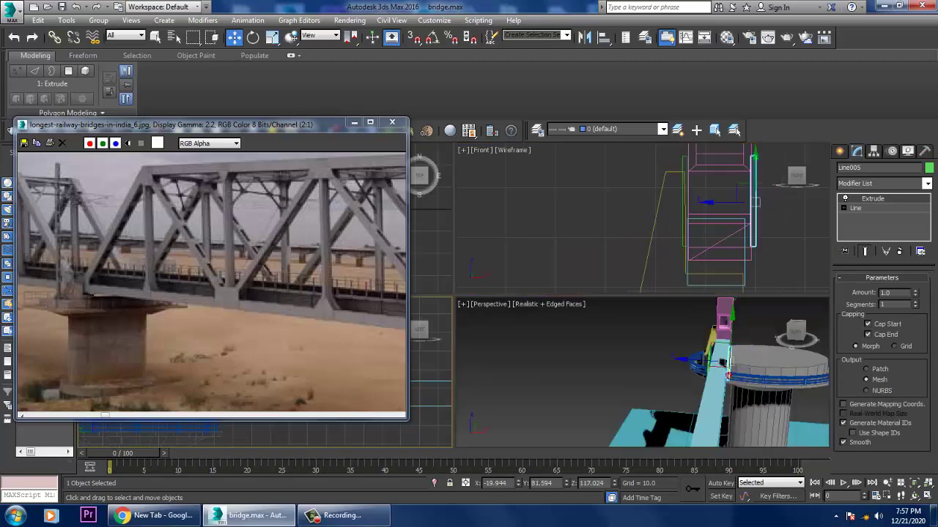
{"action": "key", "text": "alt+w"}
{"action": "scroll", "coordinate": [680, 419], "scroll_direction": "down", "scroll_amount": 5}
{"action": "middle_click_drag", "start_coordinate": [619, 293], "coordinate": [634, 287], "text": "alt"}
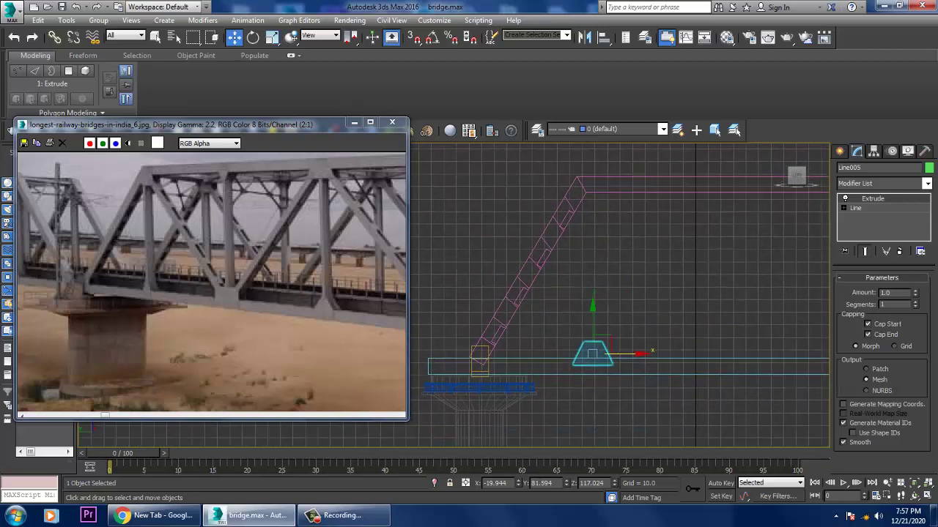
{"action": "left_click", "coordinate": [840, 151]}
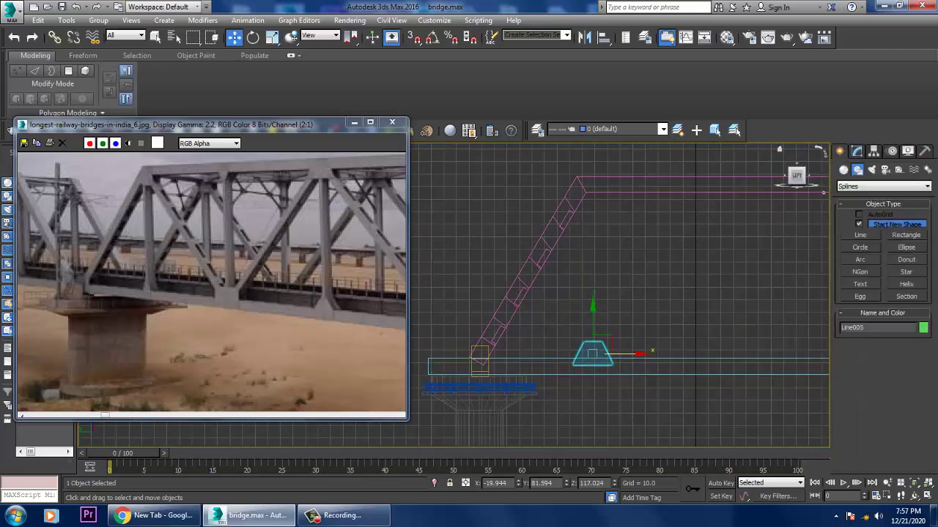
{"action": "left_click", "coordinate": [860, 236]}
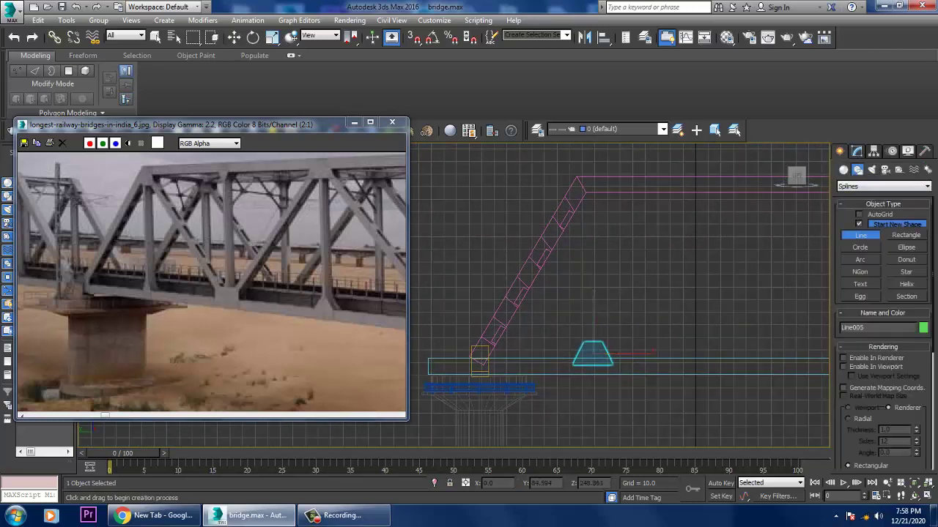
{"action": "left_click", "coordinate": [591, 187]}
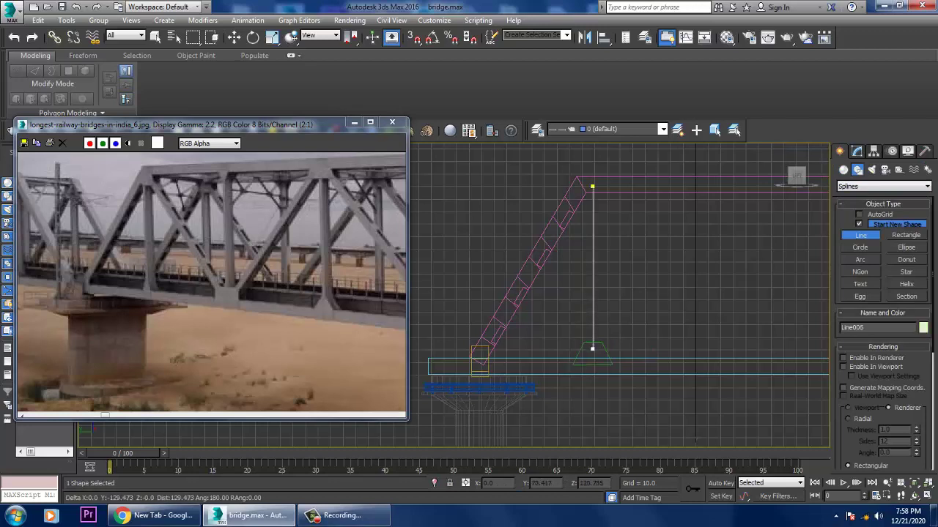
{"action": "left_click", "coordinate": [597, 350]}
{"action": "right_click", "coordinate": [597, 349]}
{"action": "key", "text": "w"}
Step: Show the vertical line in the viewport as a rectangular post about 9.83 long and 10.85 wide, and place it between the two plates
{"action": "left_click", "coordinate": [857, 151]}
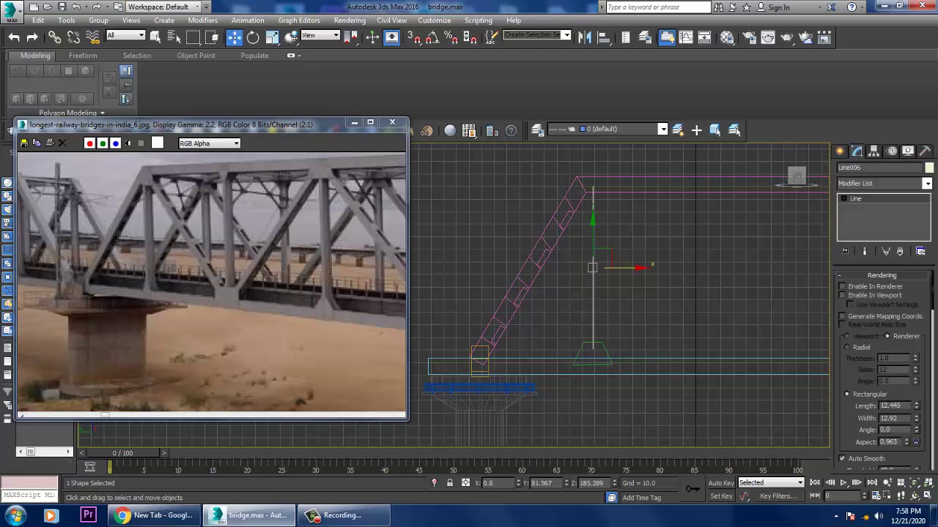
{"action": "left_click", "coordinate": [842, 295]}
{"action": "key", "text": "alt+w"}
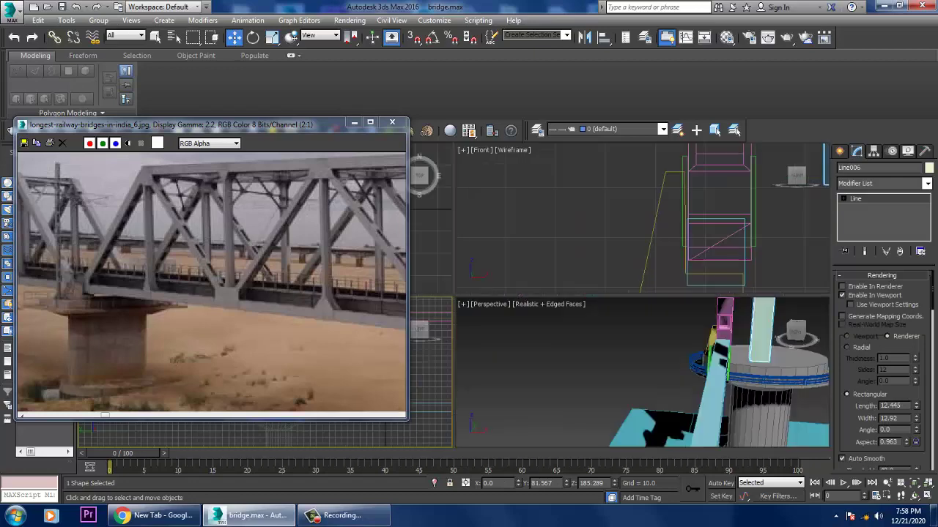
{"action": "key", "text": "alt+w"}
{"action": "middle_click_drag", "start_coordinate": [623, 293], "coordinate": [556, 264], "text": "alt"}
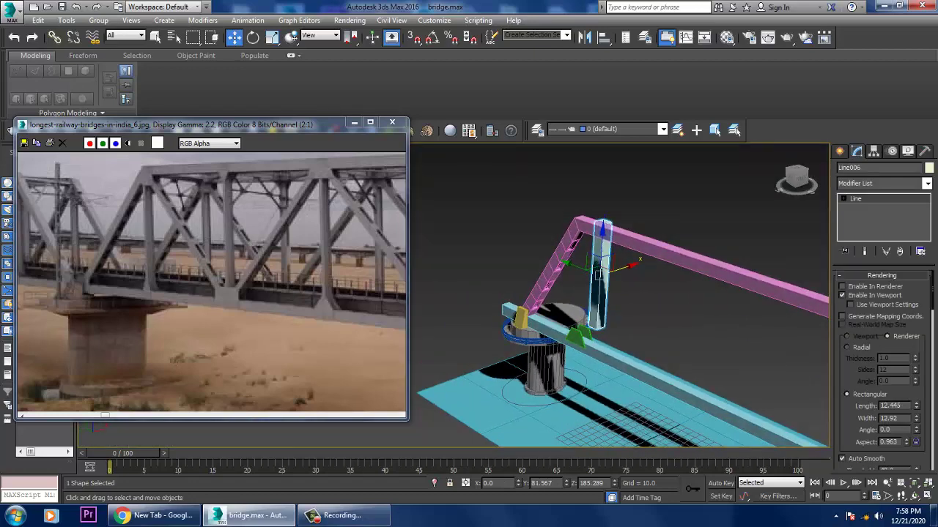
{"action": "left_click_drag", "start_coordinate": [916, 405], "coordinate": [915, 425]}
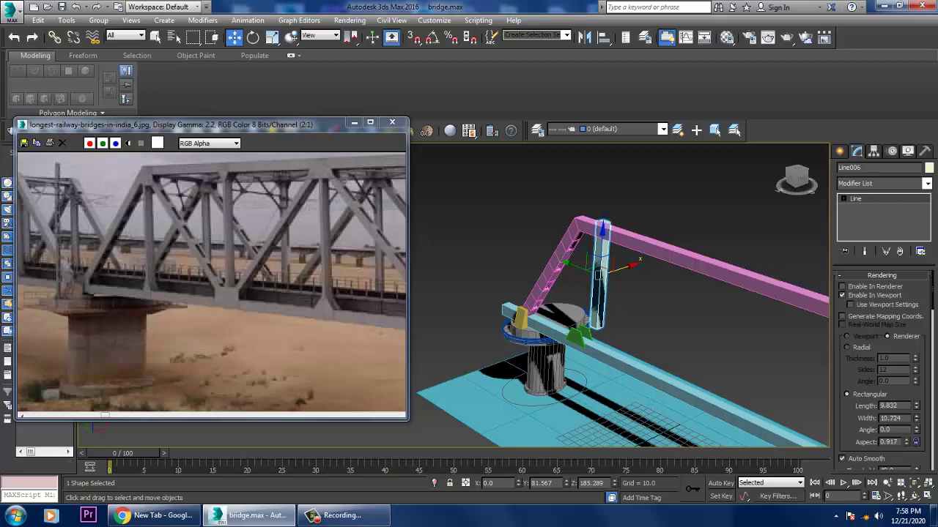
{"action": "middle_click_drag", "start_coordinate": [622, 293], "coordinate": [538, 308], "text": "alt"}
{"action": "scroll", "coordinate": [623, 293], "scroll_direction": "up", "scroll_amount": 4}
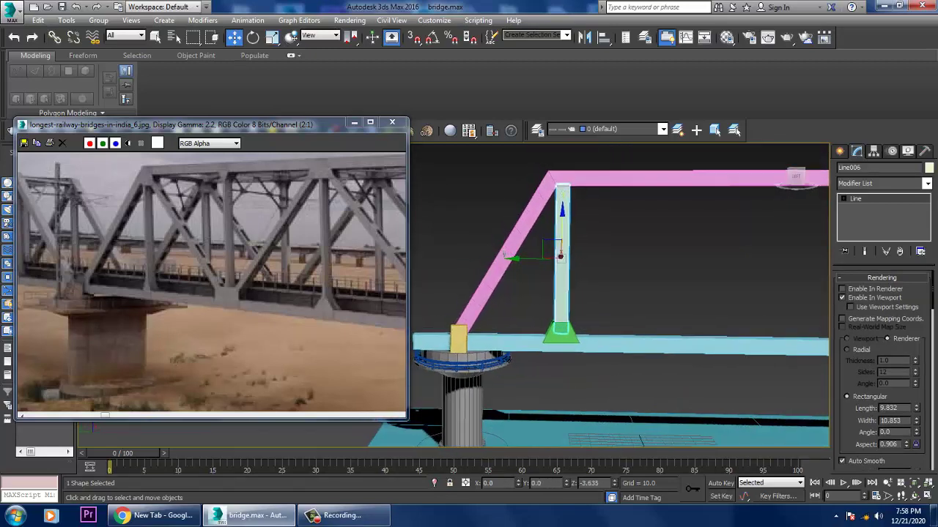
Step: Enlarge and reposition the ground plane so it extends beneath both piers, and minimize the reference photo
{"action": "scroll", "coordinate": [623, 294], "scroll_direction": "down", "scroll_amount": 5}
{"action": "middle_click_drag", "start_coordinate": [622, 293], "coordinate": [550, 267], "text": "alt"}
{"action": "left_click", "coordinate": [517, 275]}
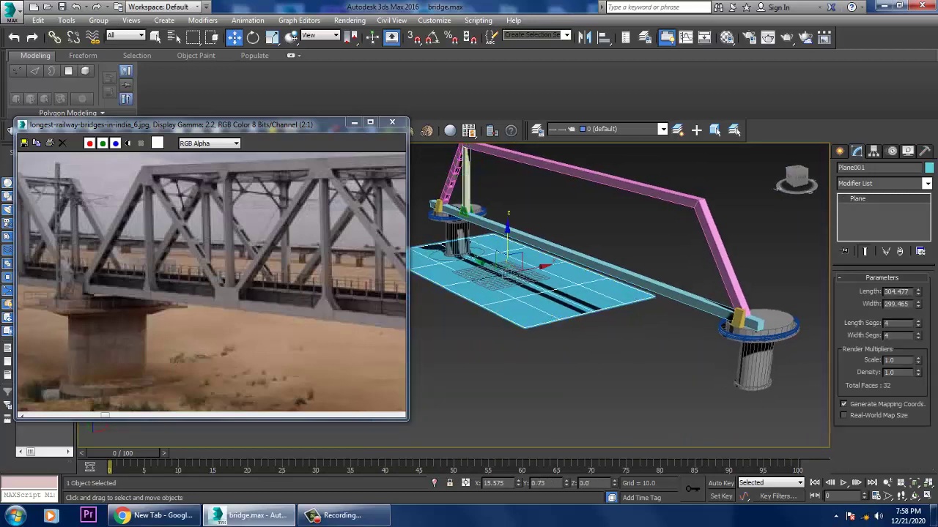
{"action": "scroll", "coordinate": [513, 272], "scroll_direction": "up", "scroll_amount": 4}
{"action": "left_click_drag", "start_coordinate": [513, 266], "coordinate": [608, 286]}
{"action": "middle_click_drag", "start_coordinate": [609, 286], "coordinate": [579, 289], "text": "alt"}
{"action": "left_click", "coordinate": [354, 122]}
{"action": "middle_click_drag", "start_coordinate": [513, 293], "coordinate": [455, 284], "text": "alt"}
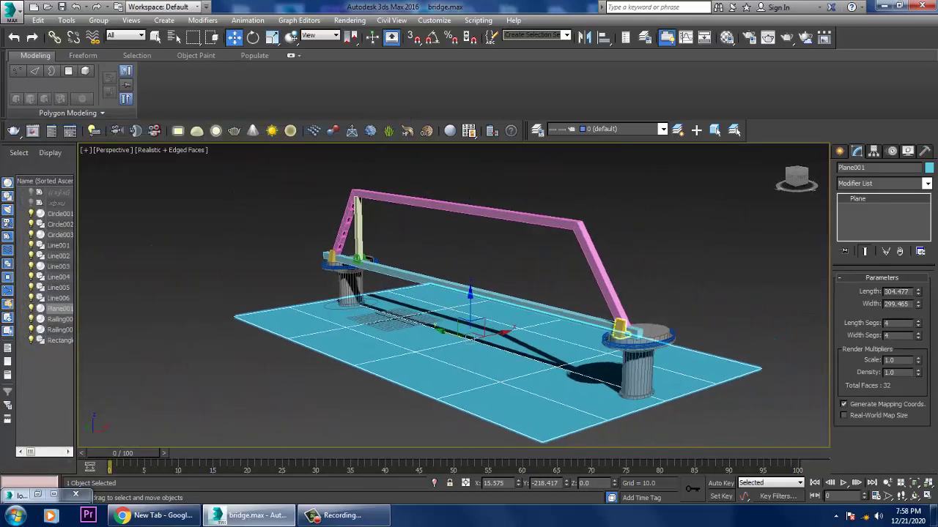